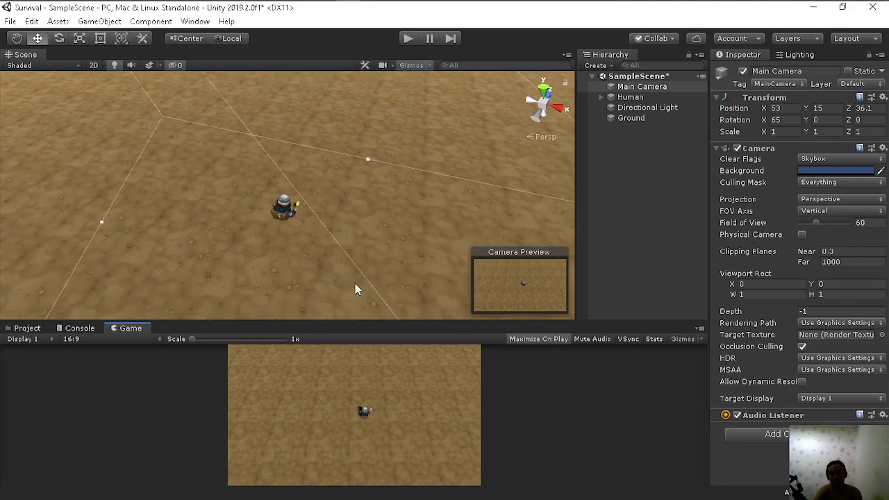
Step: Orbit and zoom the Scene view around the Human character
mouse_move(294, 281)
right_mouse_down()
mouse_move(301, 213)
mouse_move(350, 262)
mouse_move(386, 257)
right_mouse_up()
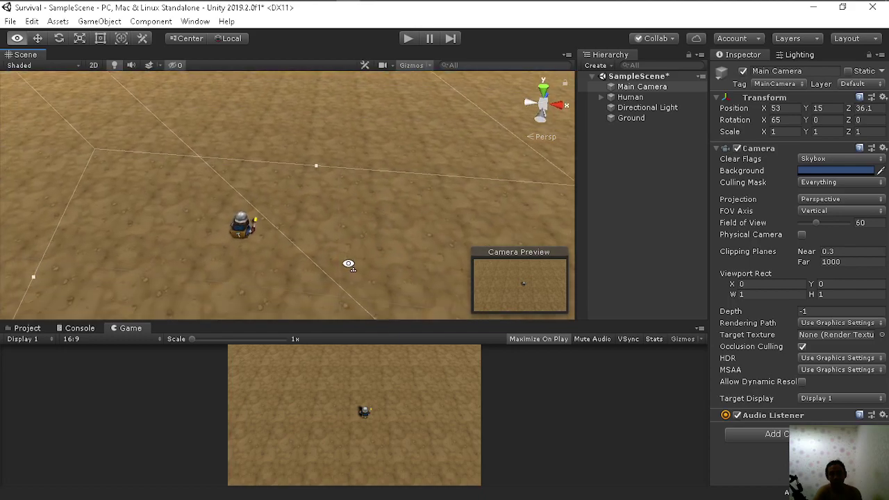
right_click_drag(312, 280, 366, 275)
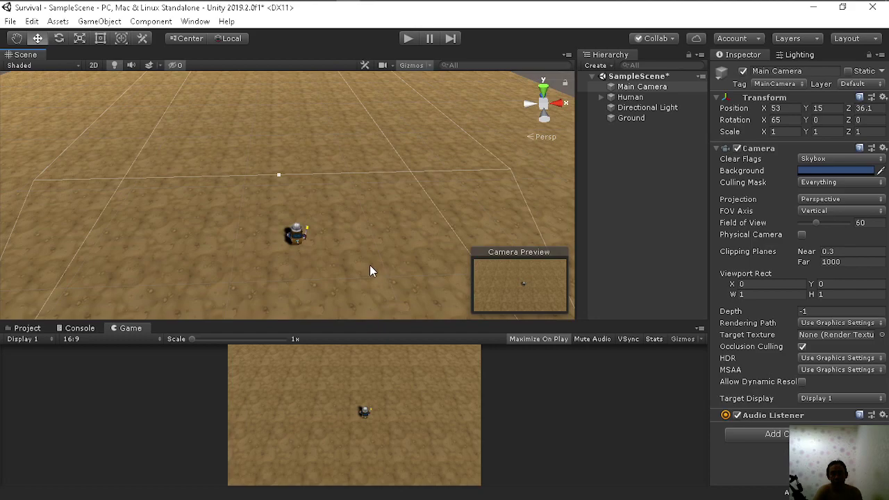
right_click_drag(369, 265, 251, 256)
scroll(251, 255, "down", 3)
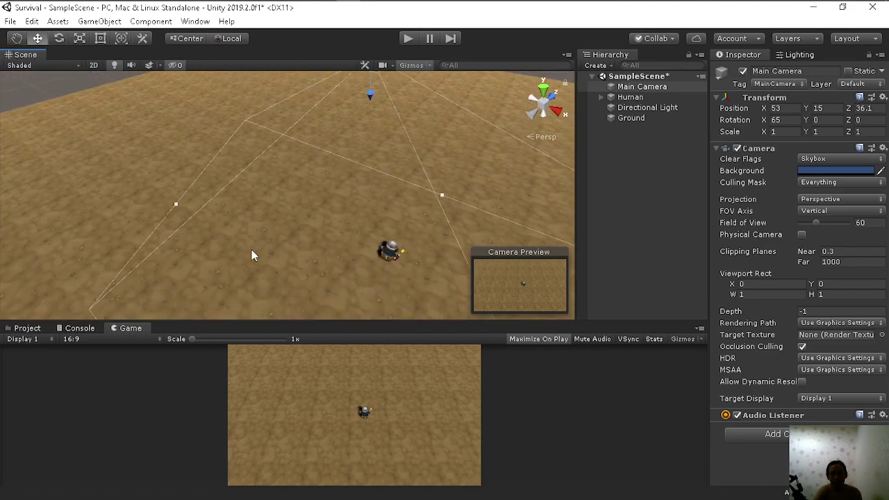
scroll(340, 240, "down", 3)
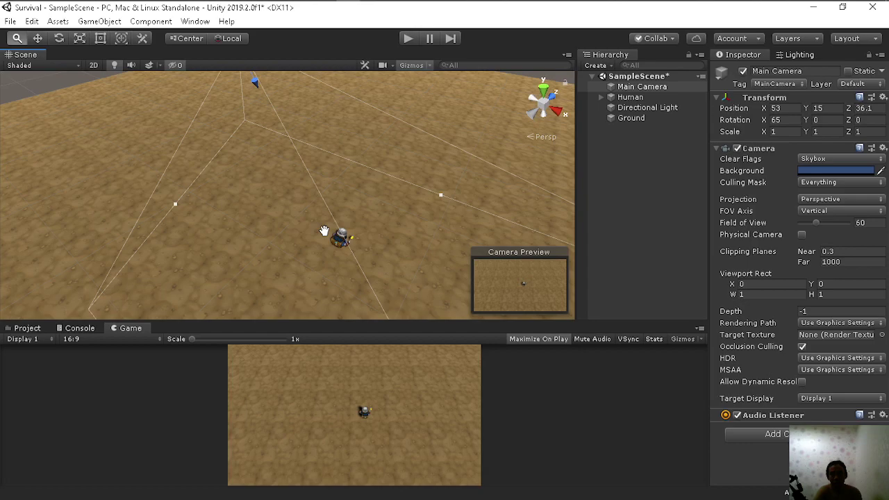
Step: Create a new folder named Scripts under Assets and open it
left_click(21, 328)
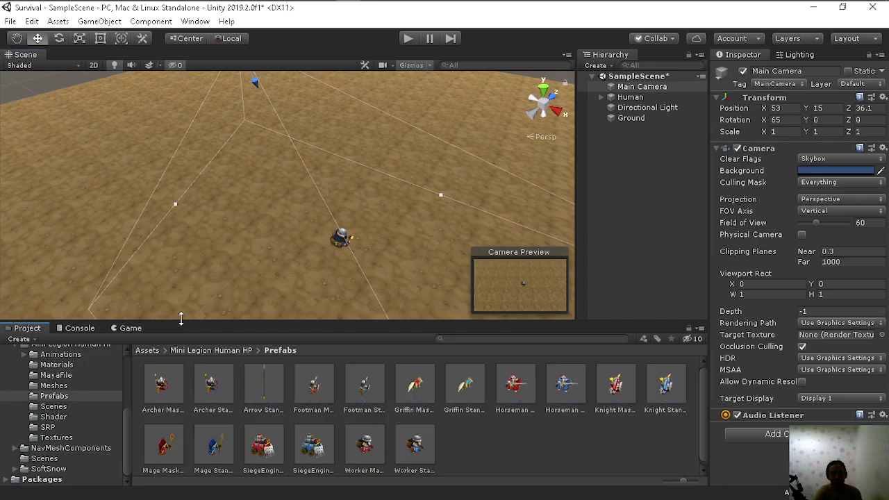
scroll(47, 430, "up", 5)
left_click(38, 389)
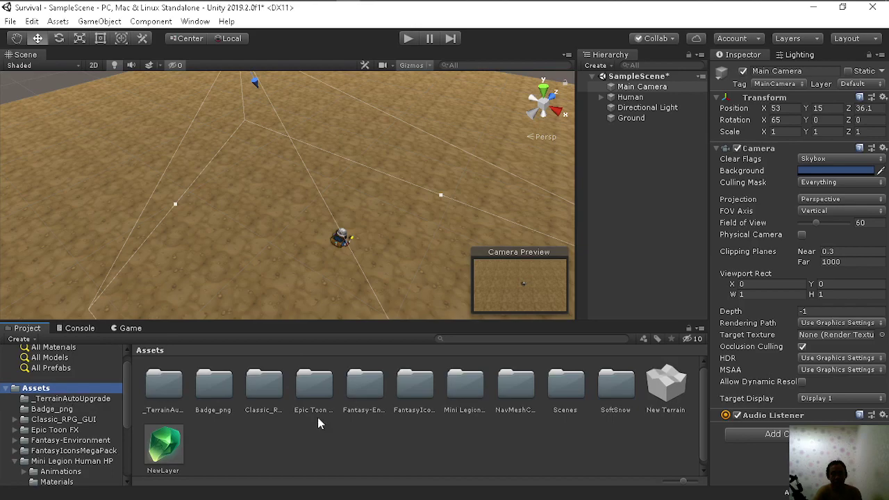
right_click(283, 448)
mouse_move(437, 138)
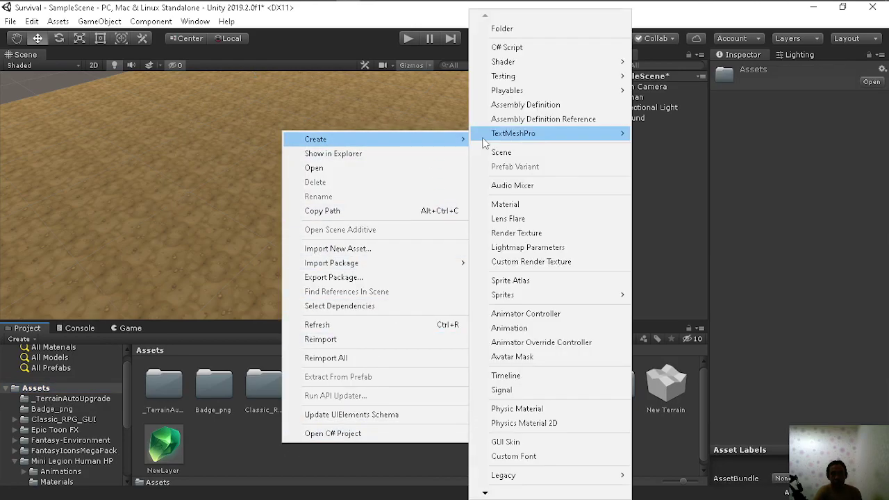
left_click(503, 29)
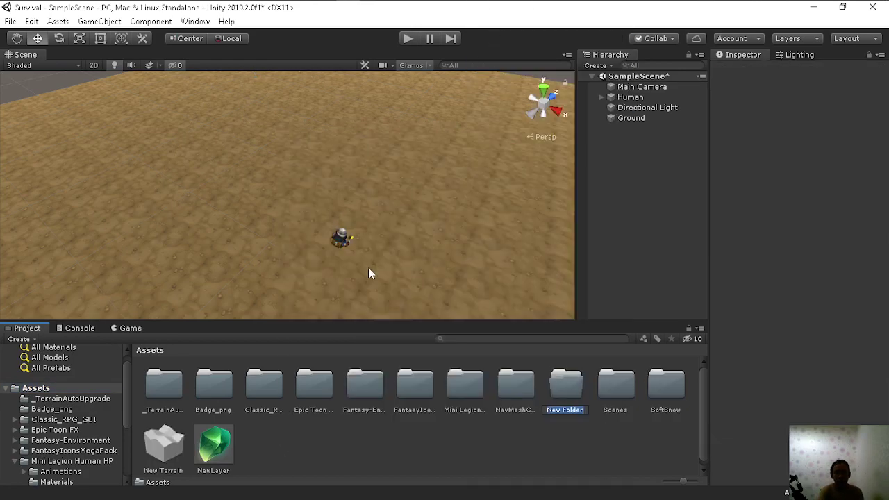
type("Scripts")
key("Return")
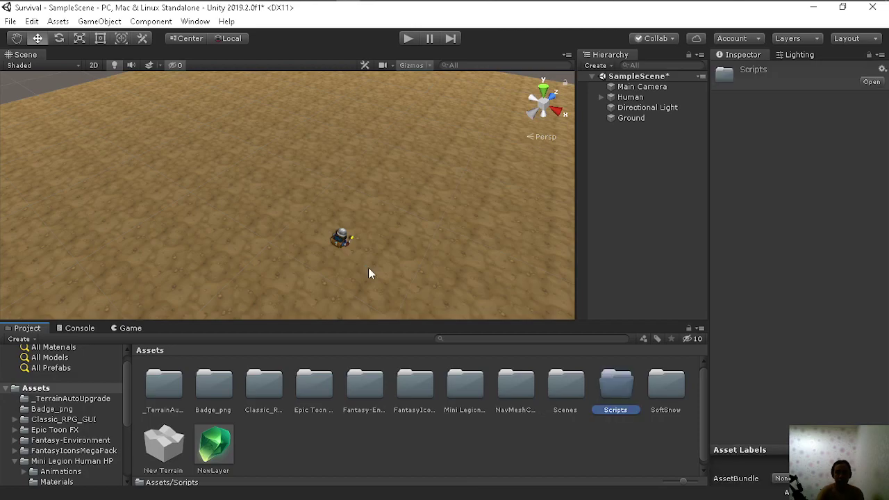
key("Return")
Step: Create a C# script named Camerang in Scripts, then select the Main Camera
right_click(213, 403)
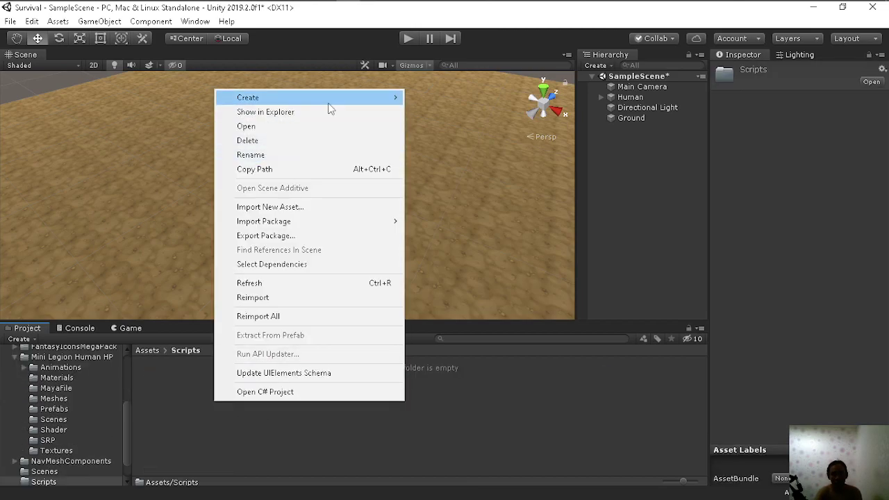
mouse_move(329, 98)
left_click(441, 45)
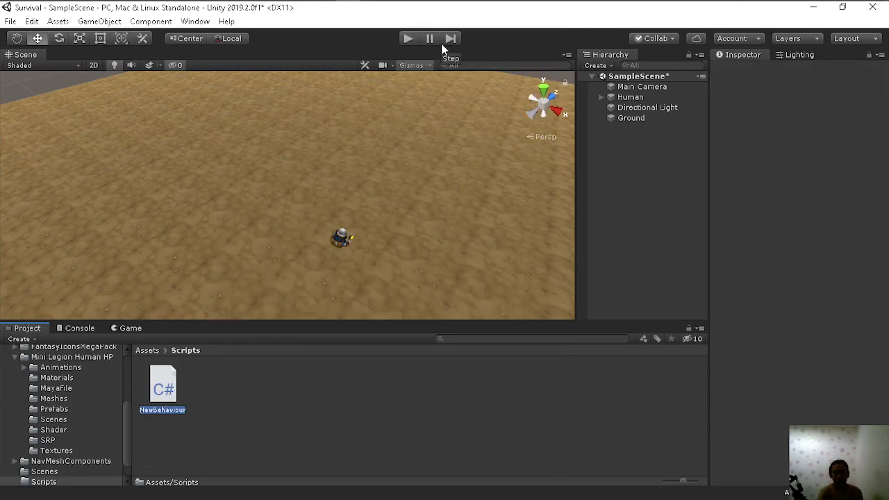
type("Cam")
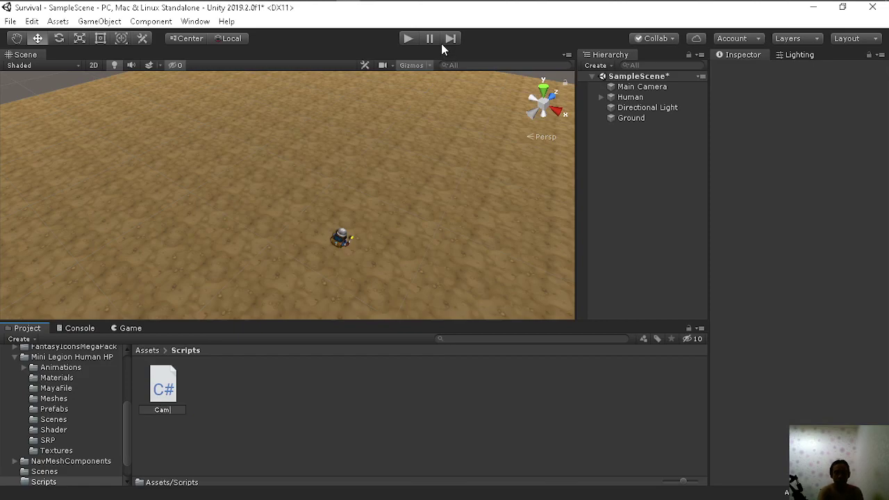
type("era")
type("ng")
key("Return")
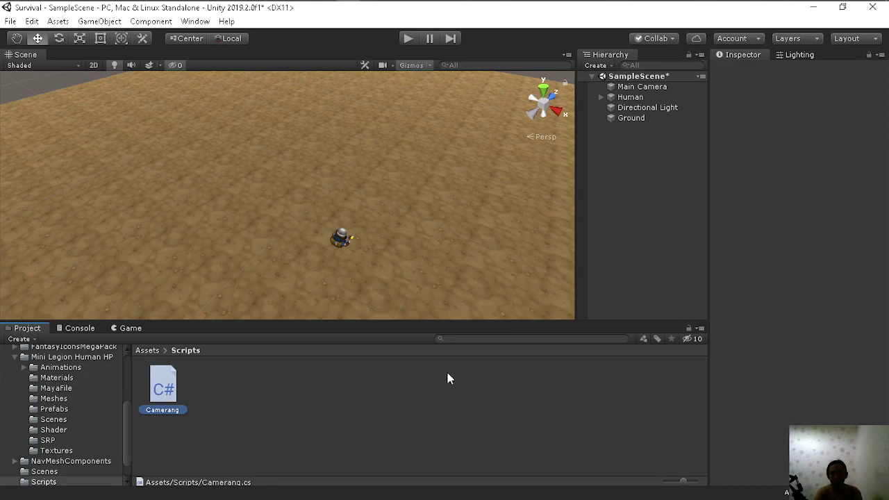
left_click(640, 87)
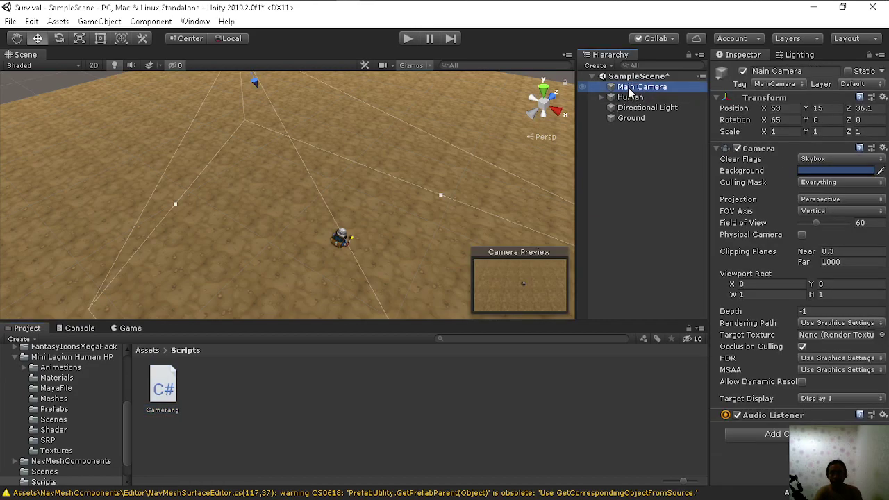
Step: Collapse the Transform and Camera components and add a Rigidbody to the Main Camera
left_click(720, 99)
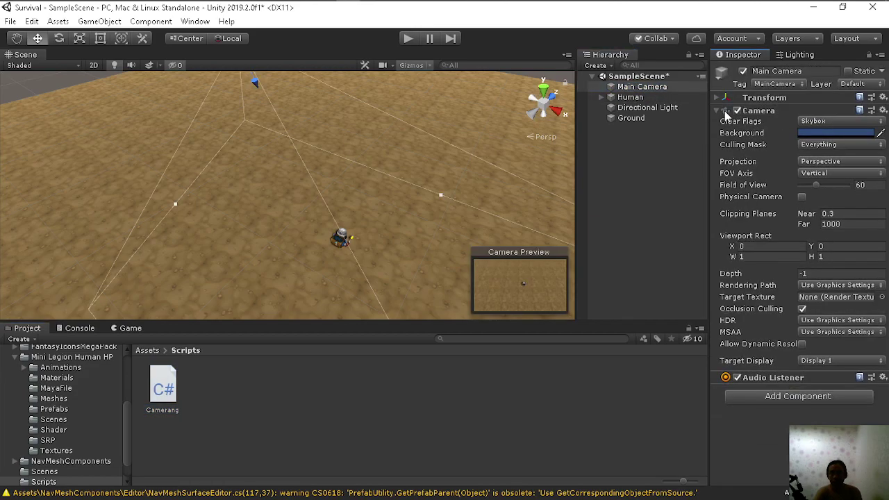
left_click(724, 111)
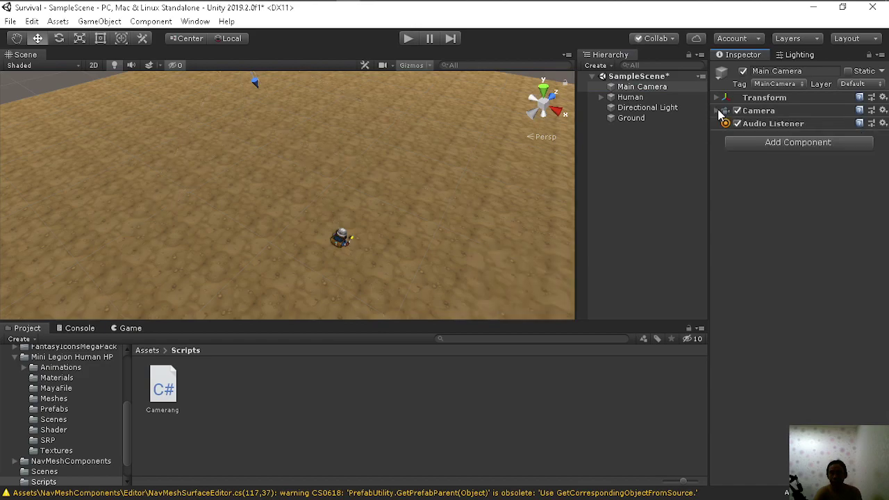
left_click(761, 144)
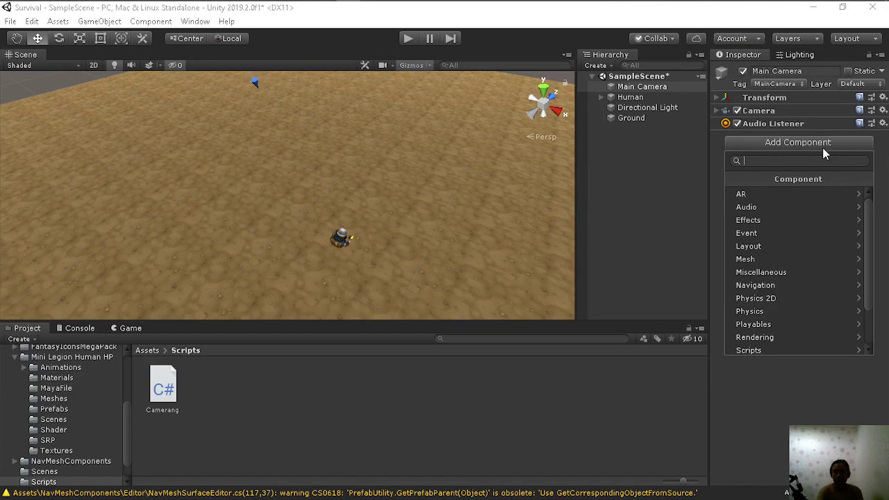
type("ri")
left_click(757, 195)
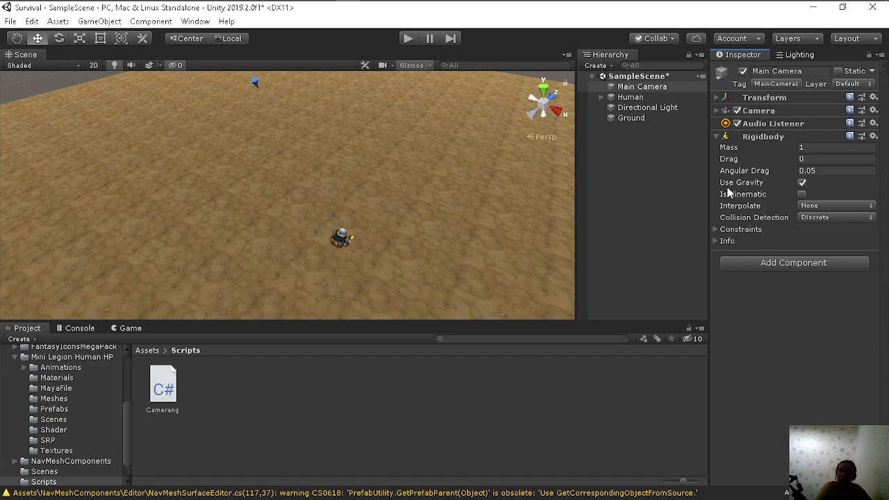
Step: Turn off Use Gravity, set Interpolate, and freeze position Y and rotation X, Y, Z
left_click(800, 183)
left_click(807, 207)
left_click(817, 233)
left_click(724, 230)
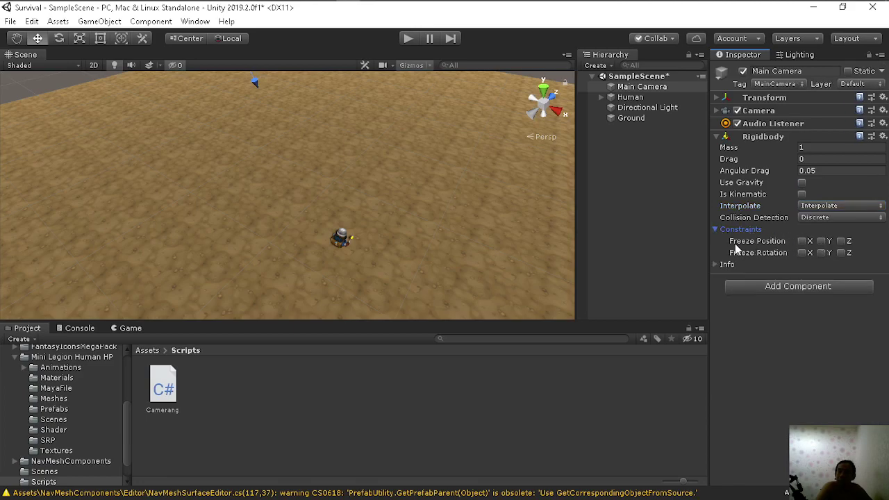
left_click(823, 243)
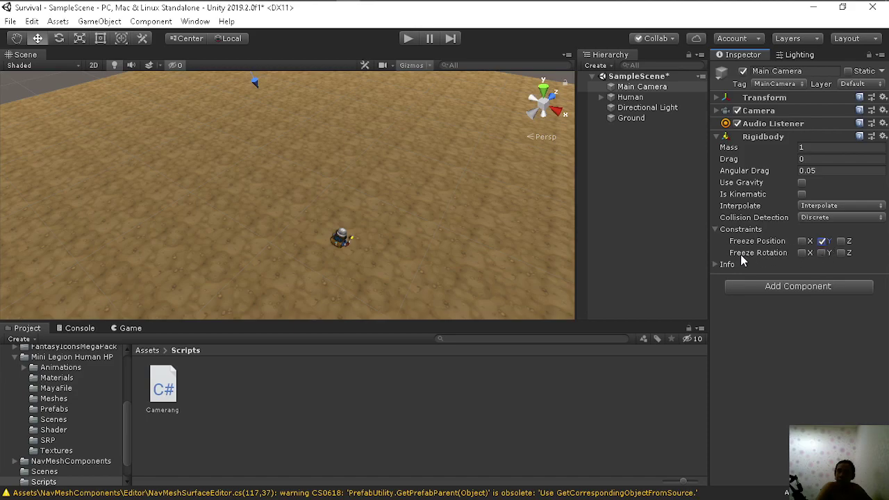
left_click(803, 253)
left_click(823, 253)
left_click(842, 253)
Step: Add the Camerang component via a 'camer' search and open Camerang.cs in Visual Studio
left_click(747, 286)
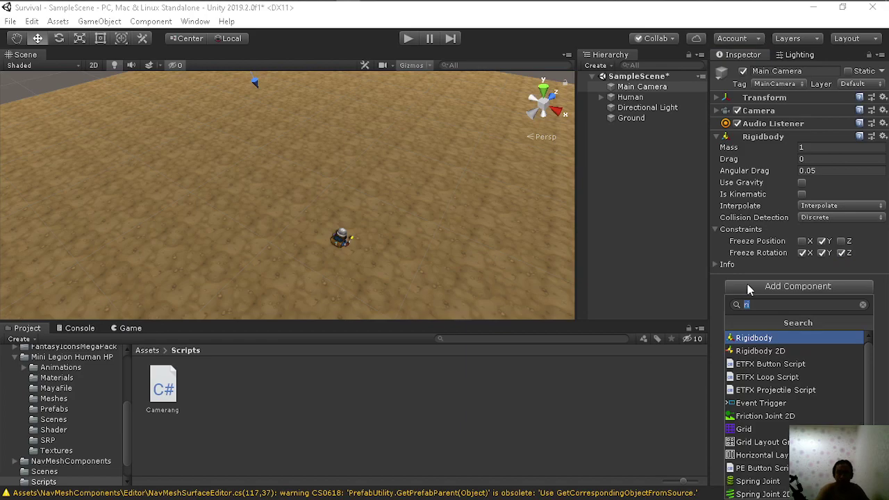
type("camer")
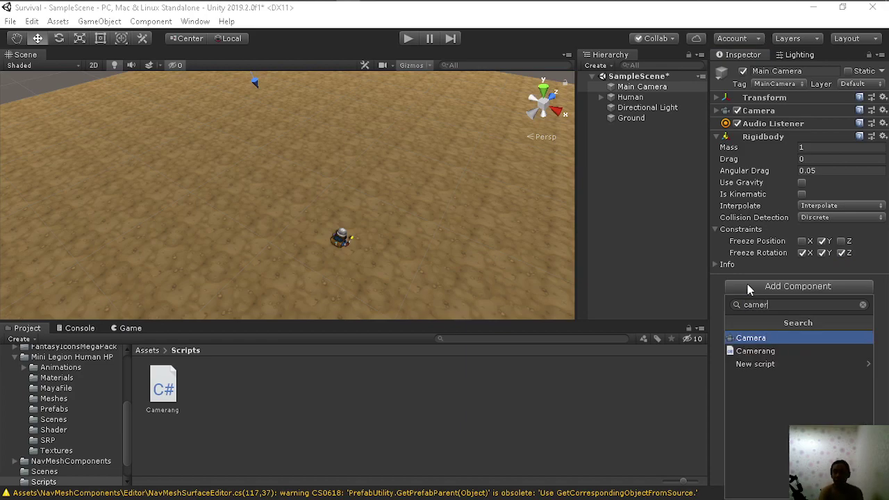
key("Down")
key("Return")
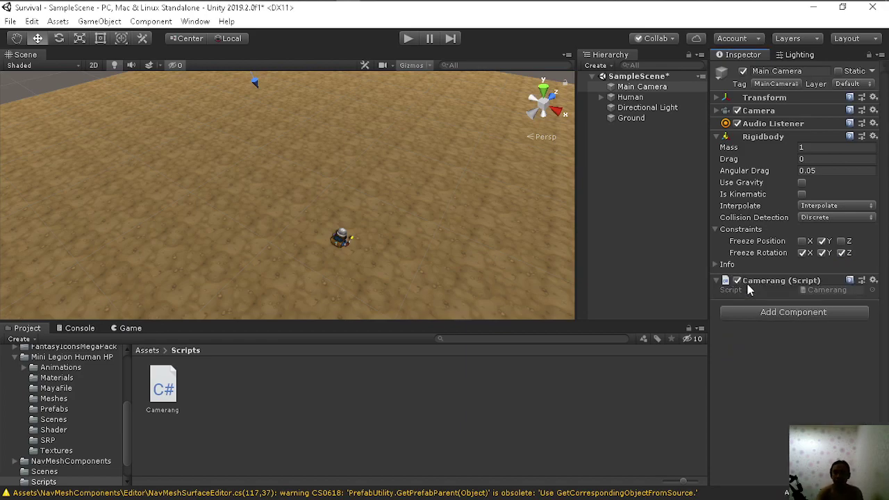
double_click(812, 287)
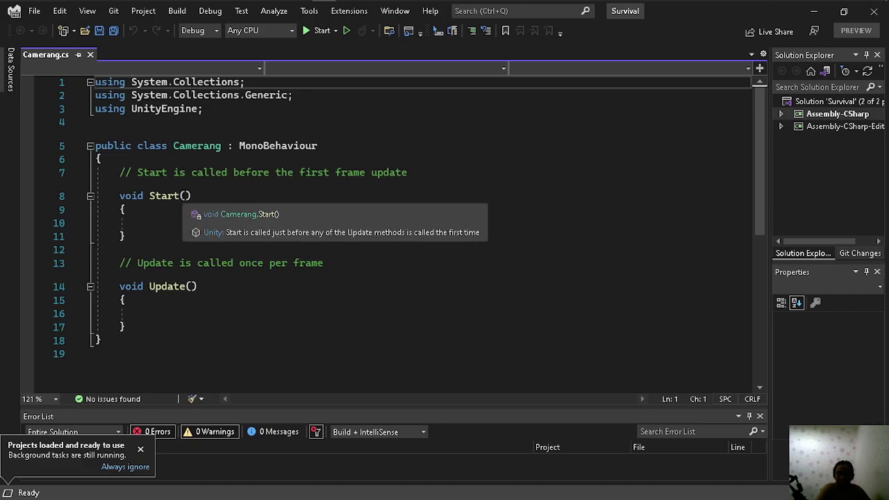
Step: Delete lines 7–17 of Camerang.cs, removing the default Start and Update methods
left_click_drag(134, 324, 121, 173)
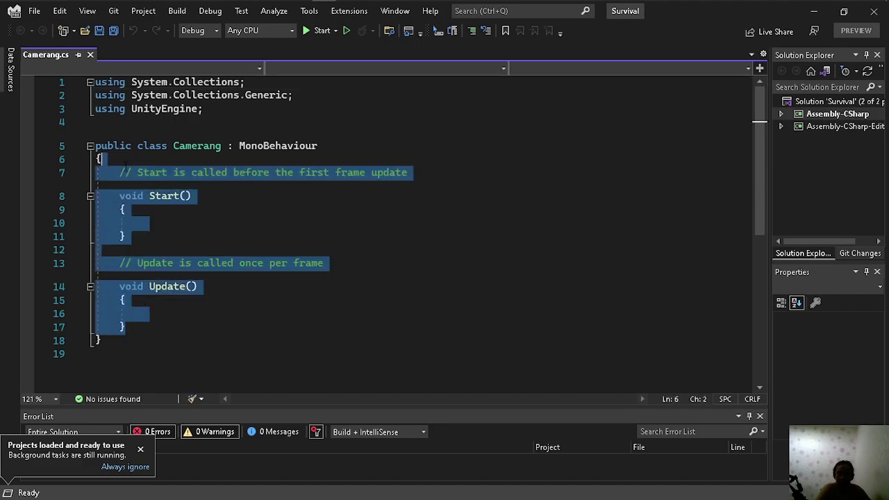
key("Delete")
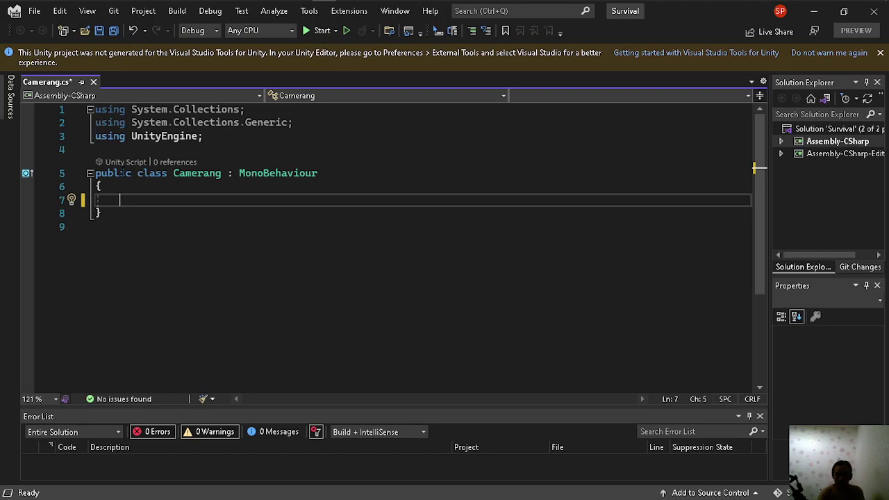
type("_")
Step: Declare a Rigidbody field named rb in the Camerang class
key("ctrl+space")
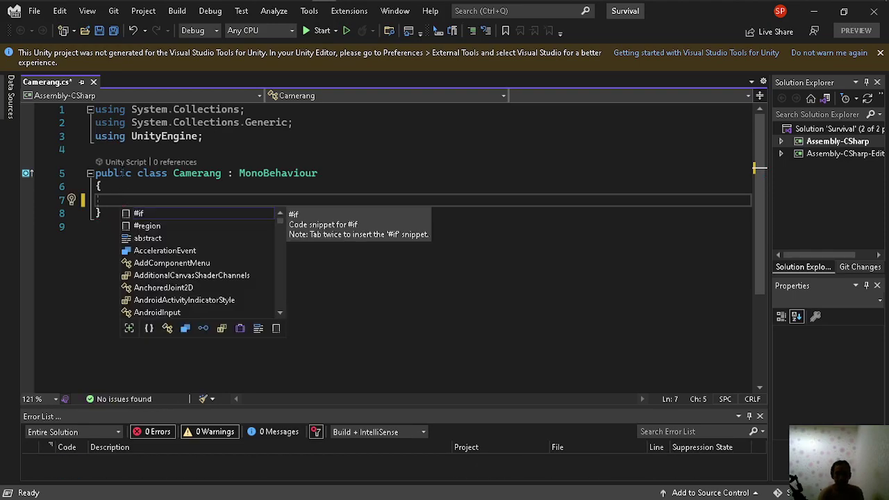
type("ri")
key("BackSpace")
type("i")
key("Tab")
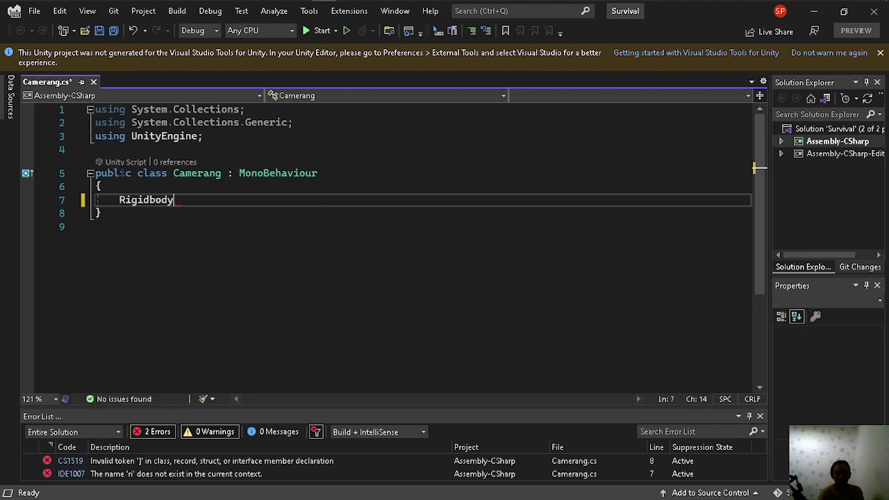
type(" rb;")
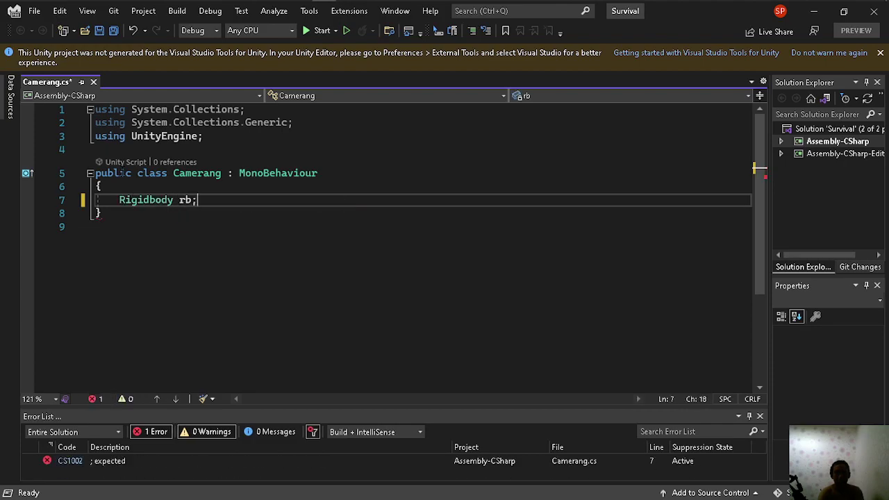
key("Return")
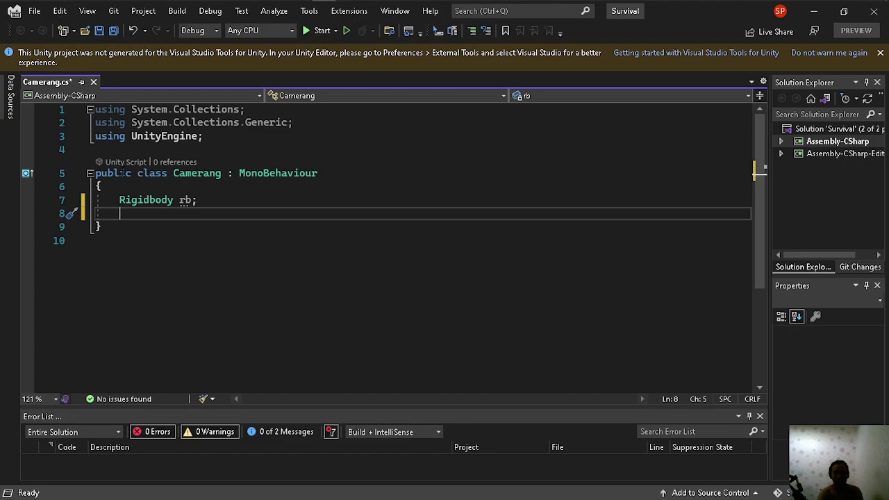
Step: Add a 'public float MoveSpeed;' field below the rb declaration
type("public f")
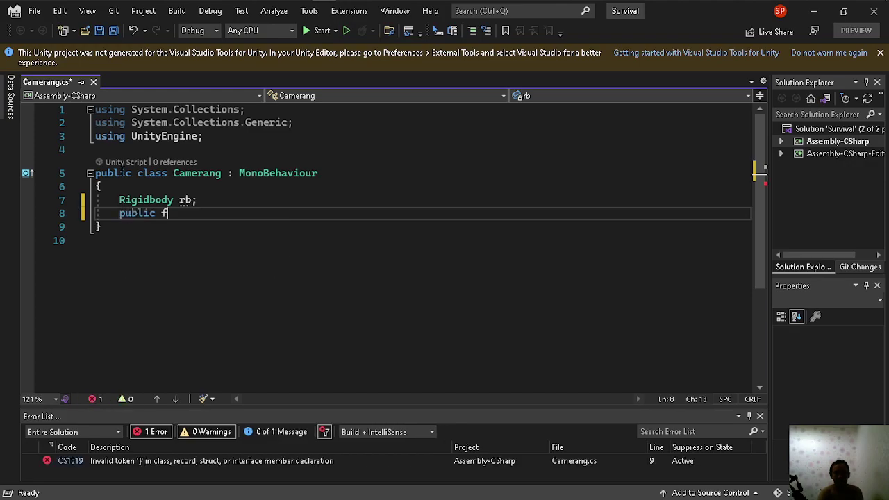
type("l")
key("Tab")
key("Return")
key("BackSpace")
key("BackSpace")
type("Move")
type("Speed;")
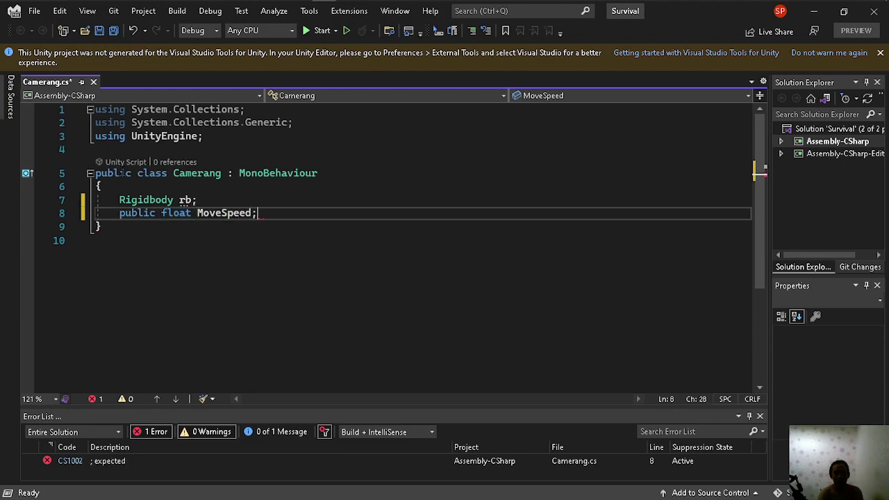
key("Return")
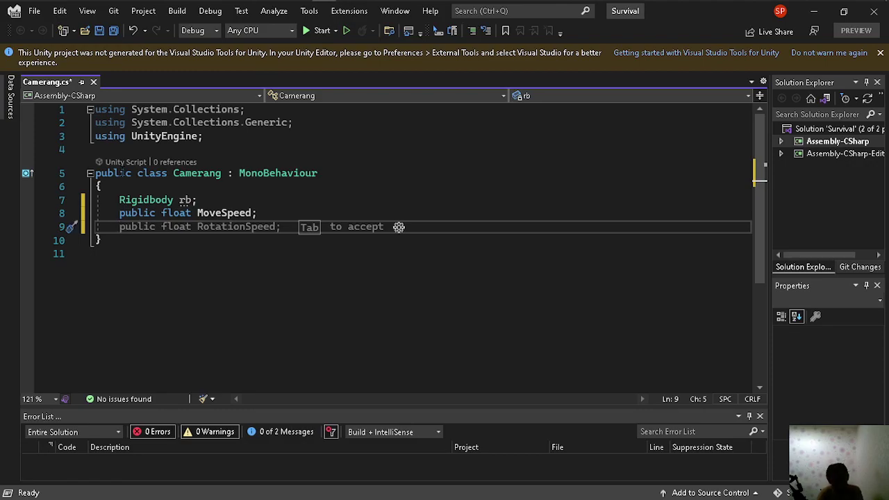
key("Return")
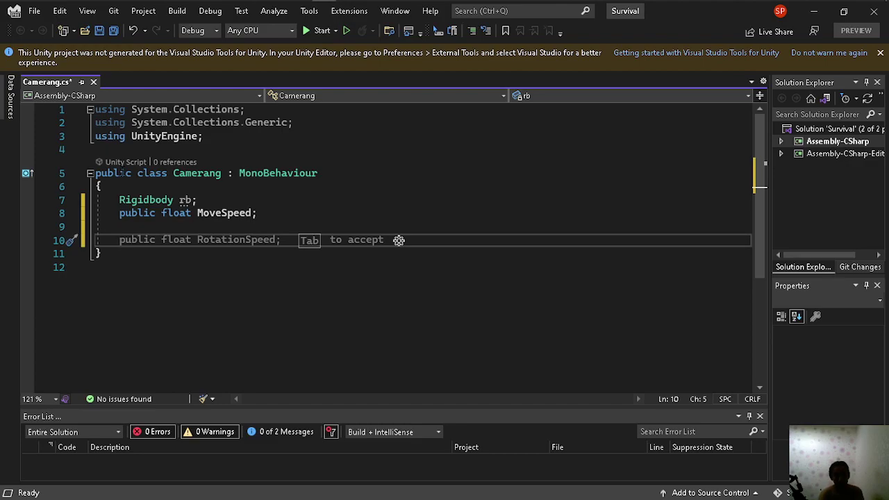
Step: Write a void __Init__() method whose body assigns rb = GetComponent<Rigidbody>();
type("void ")
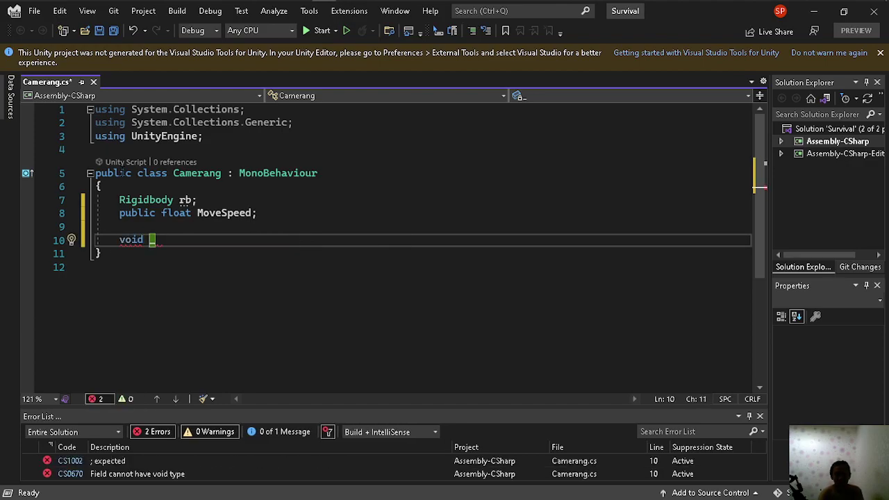
type("__Init_")
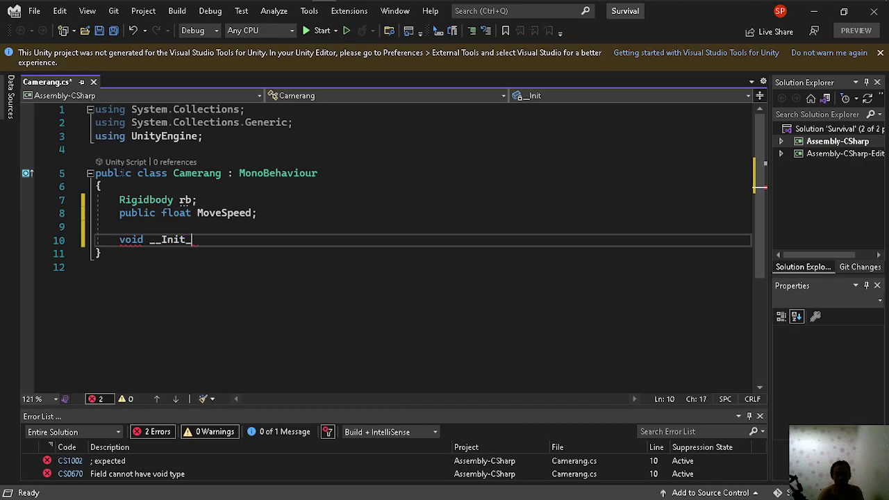
type("_(")
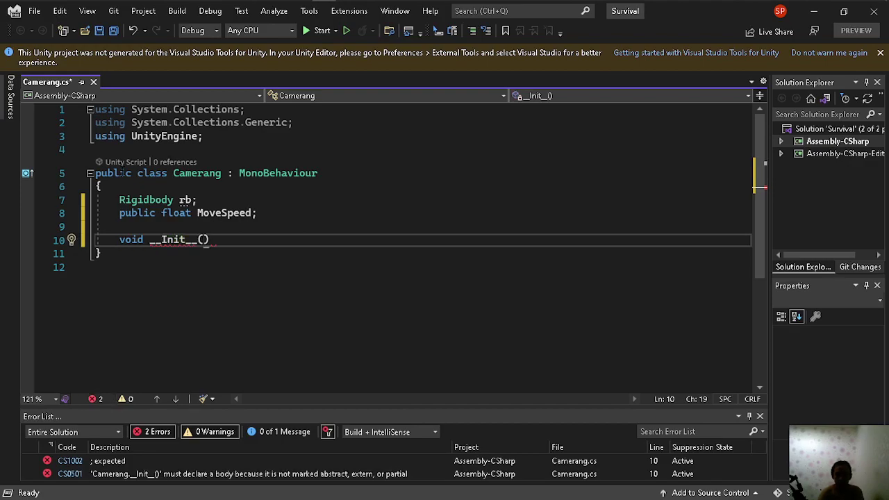
key("Left")
key("Return")
key("BackSpace")
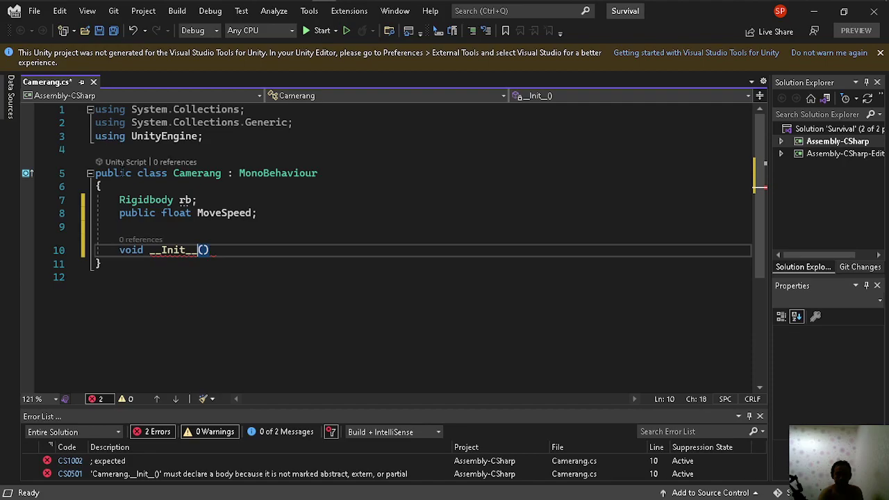
key("Right")
key("Return")
type("{")
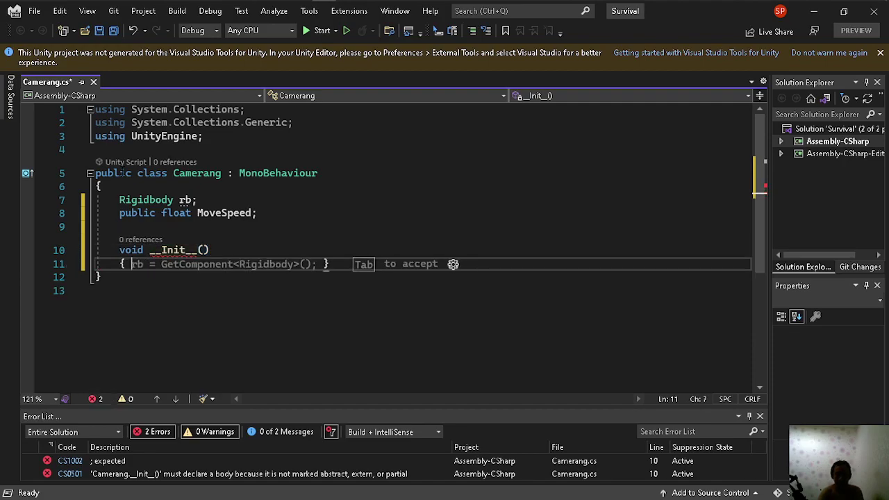
key("Return")
key("Tab")
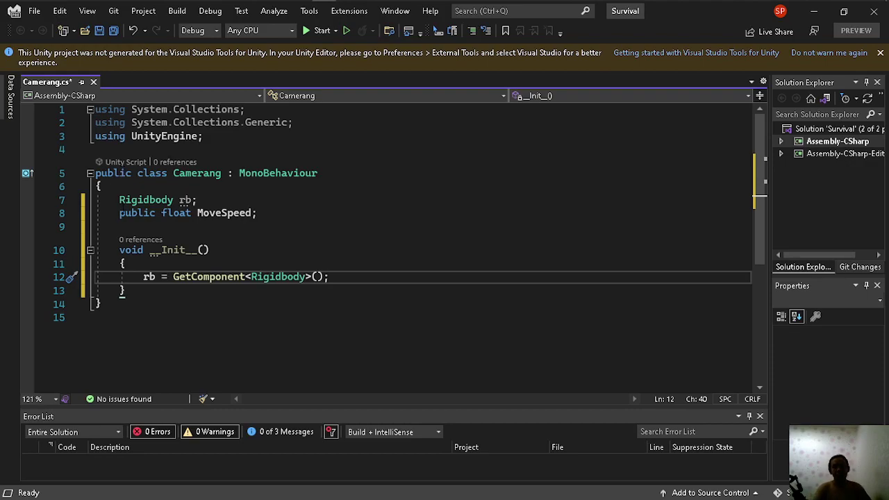
Step: Below __Init__, write a void Start() declaration with its opening brace
left_click(142, 291)
key("Return")
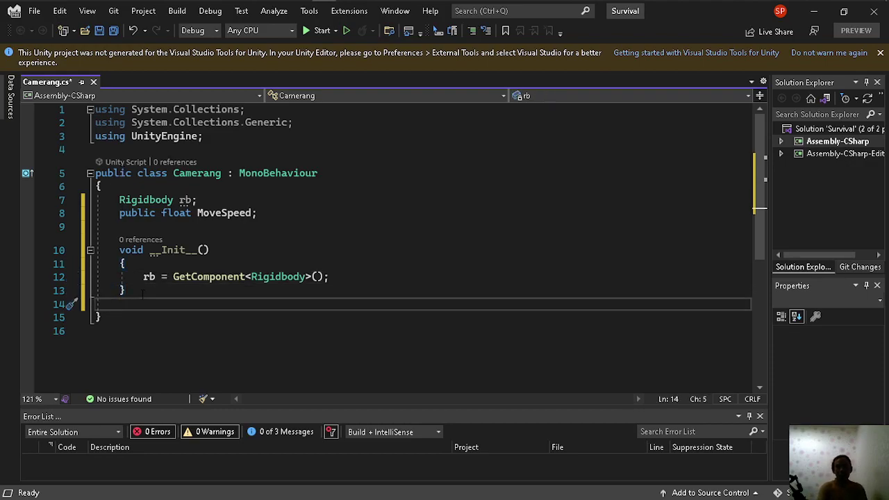
type("start")
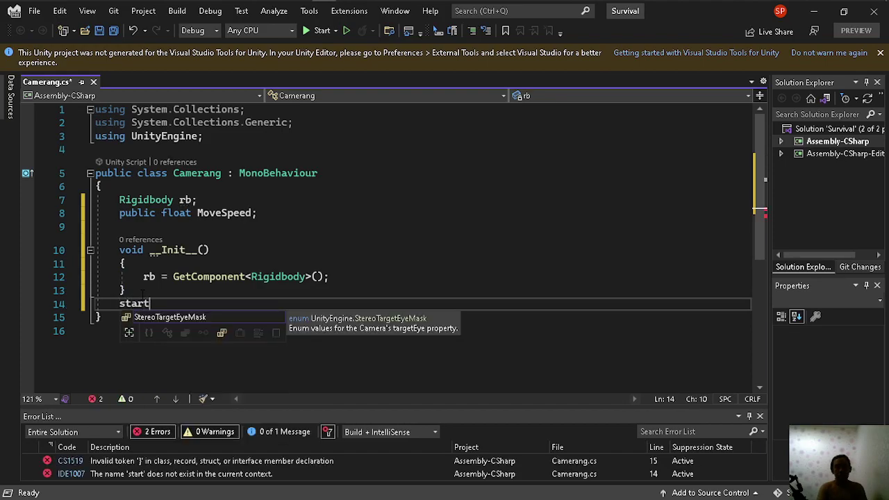
key("BackSpace")
key("BackSpace")
key("BackSpace")
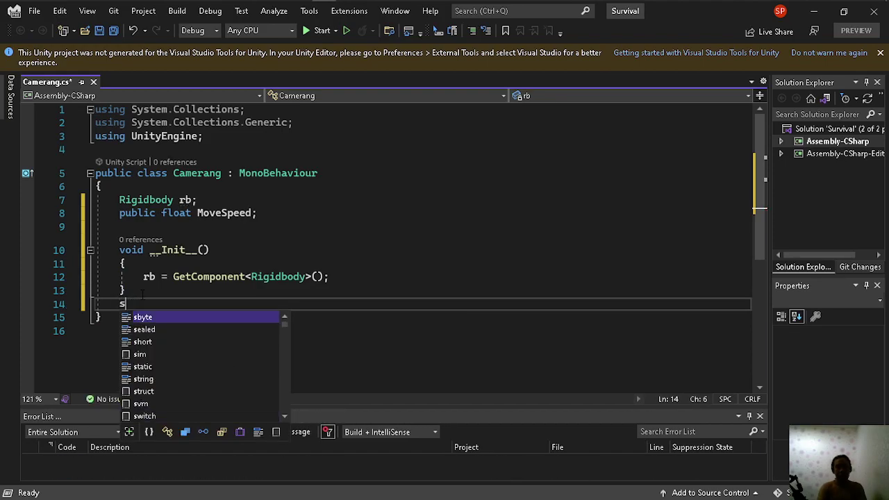
type("tart")
key("Return")
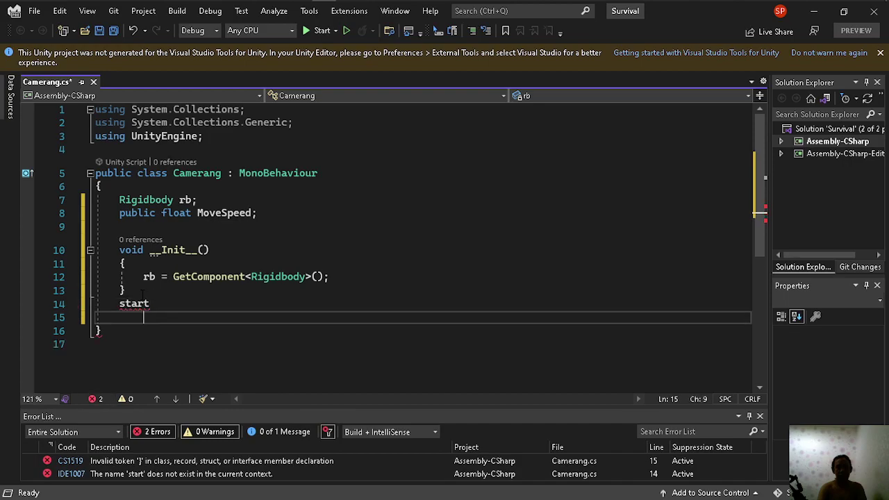
key("BackSpace")
key("BackSpace")
key("BackSpace")
key("BackSpace")
key("BackSpace")
key("BackSpace")
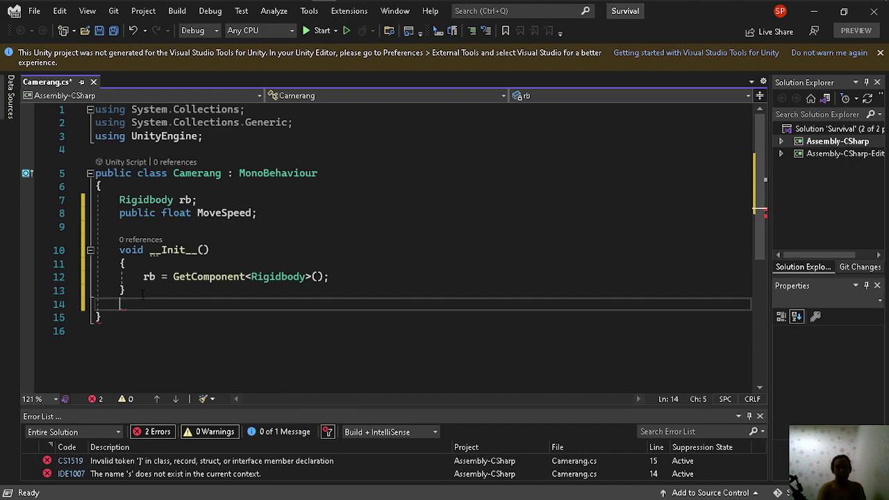
type("vo9id")
key("BackSpace")
key("BackSpace")
key("BackSpace")
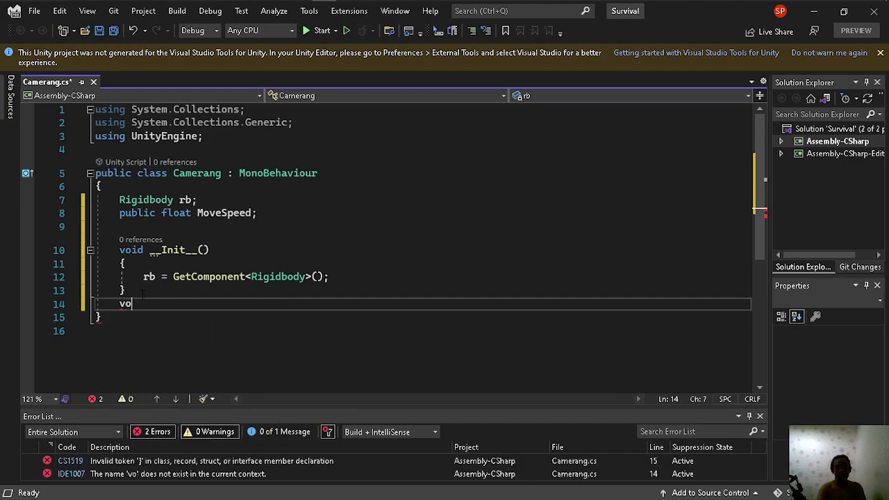
type("id Start")
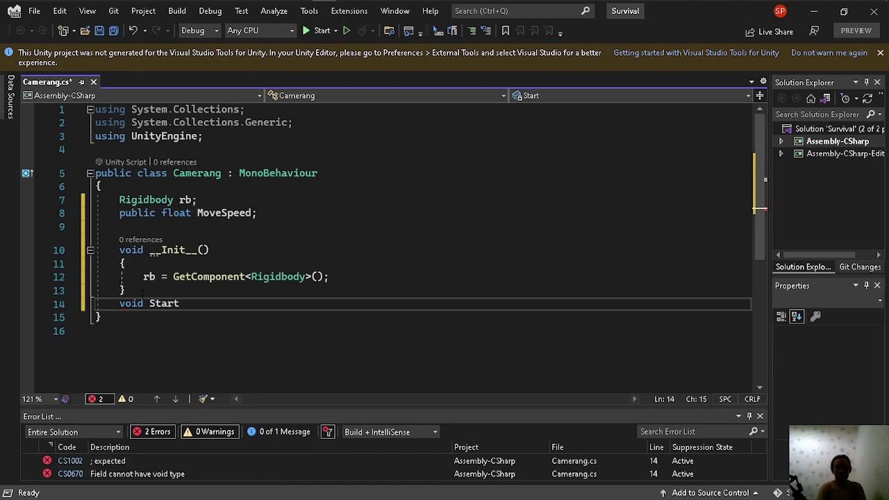
type("()")
key("Return")
type("{")
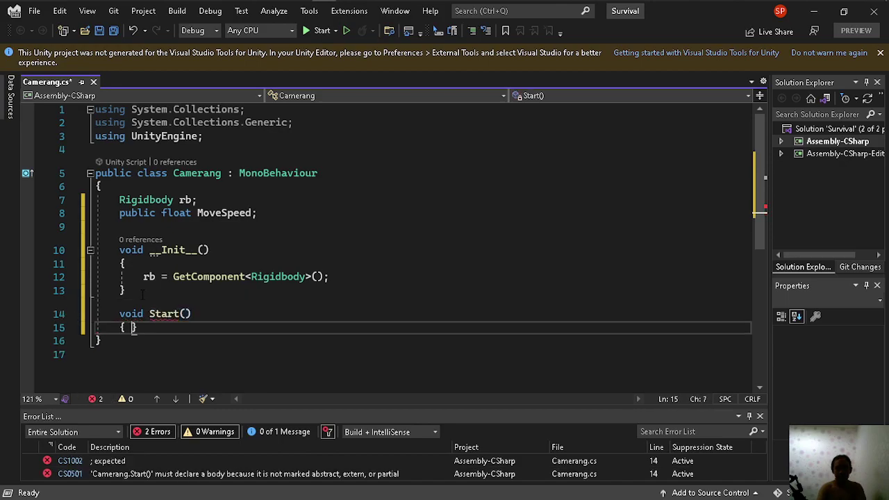
key("Return")
Step: Put '__Init__();' inside Start and add a new line after the method
scroll(142, 296, "down", 2)
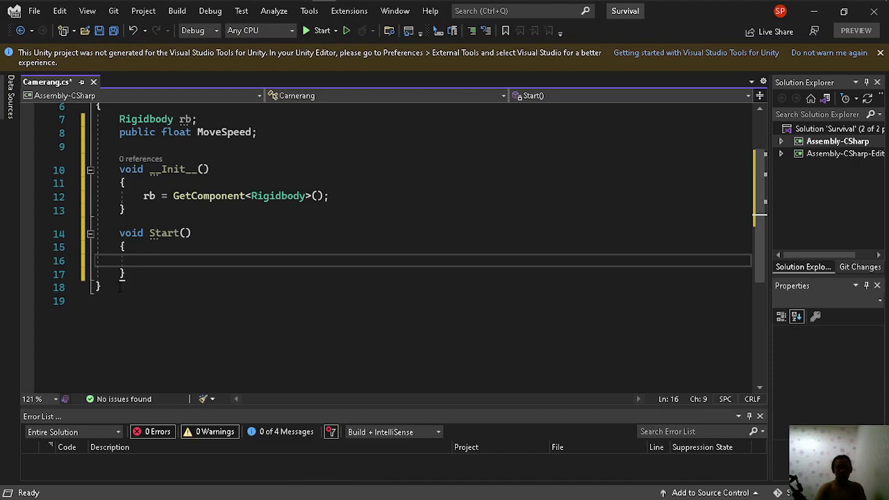
key("Return")
key("BackSpace")
type("__Init__")
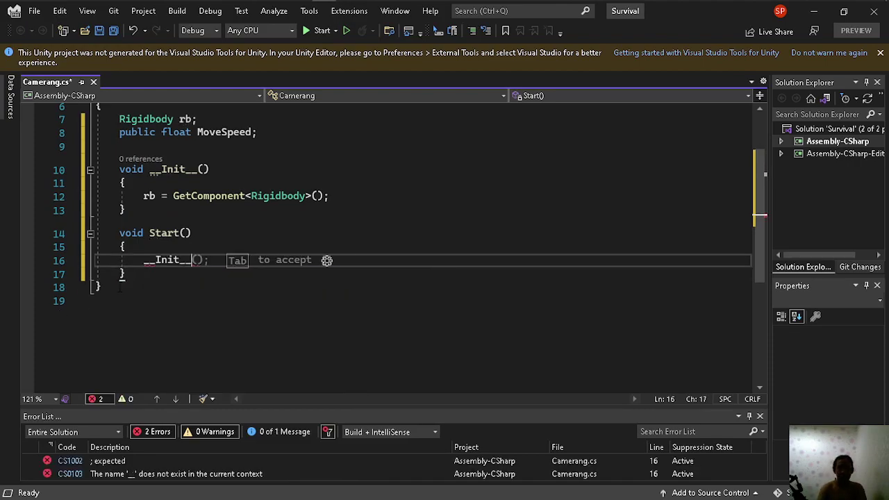
type("();")
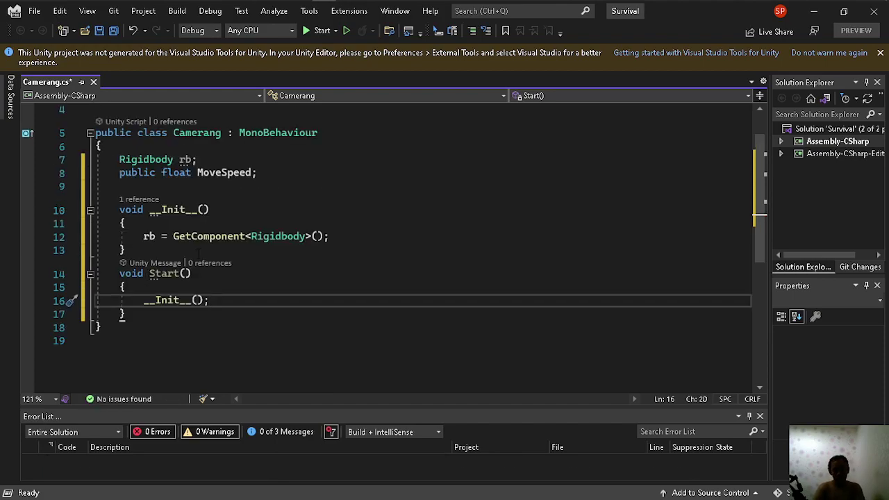
left_click(144, 313)
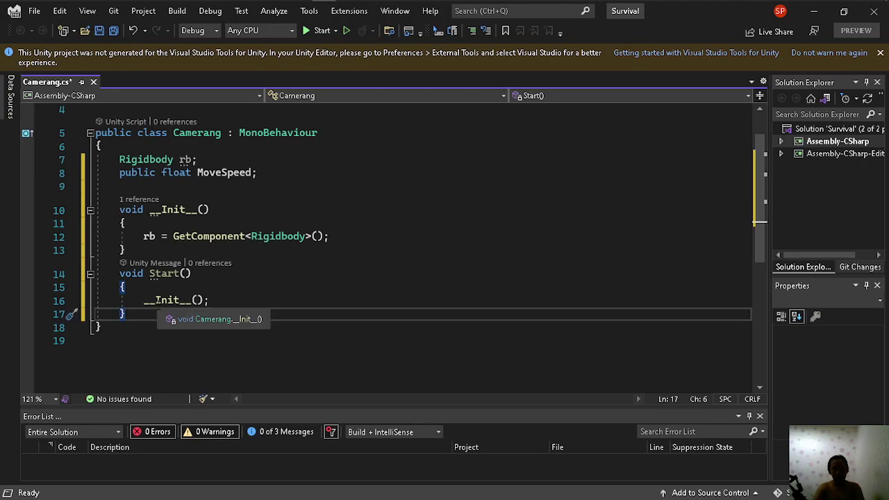
key("Return")
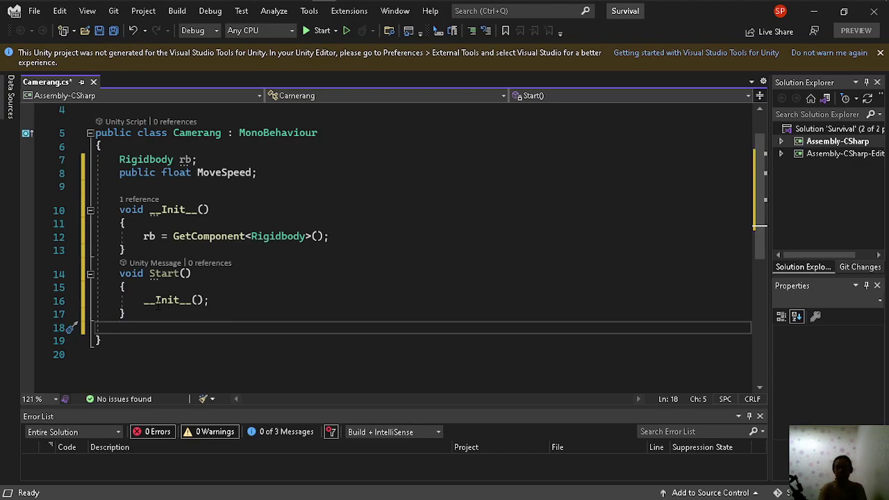
Step: Add an empty void Movement() method
type("void Mov")
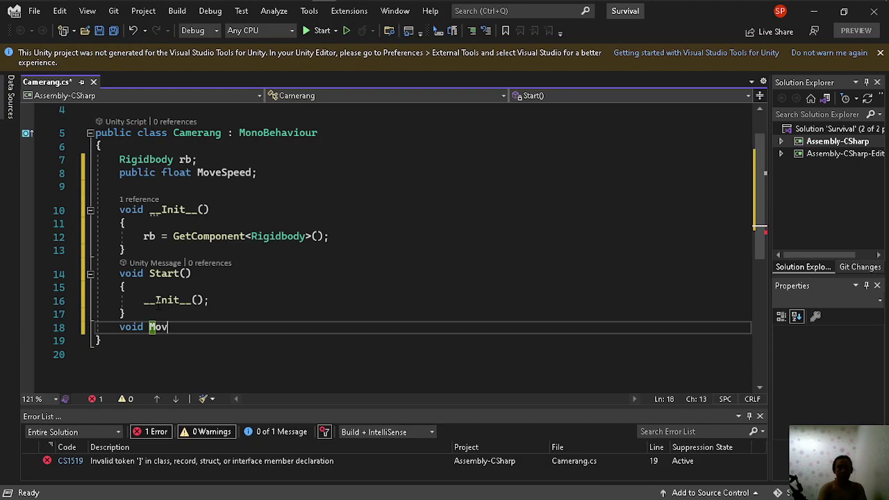
type("ement(")
key("Return")
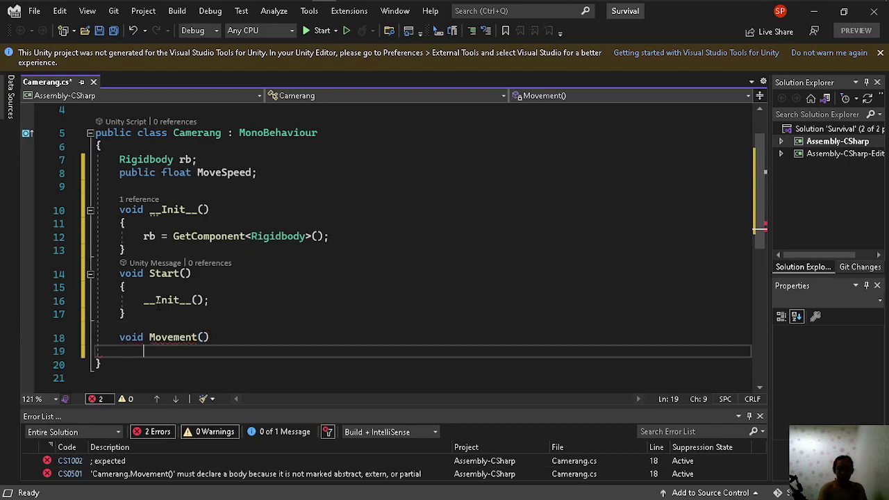
type("{")
key("Return")
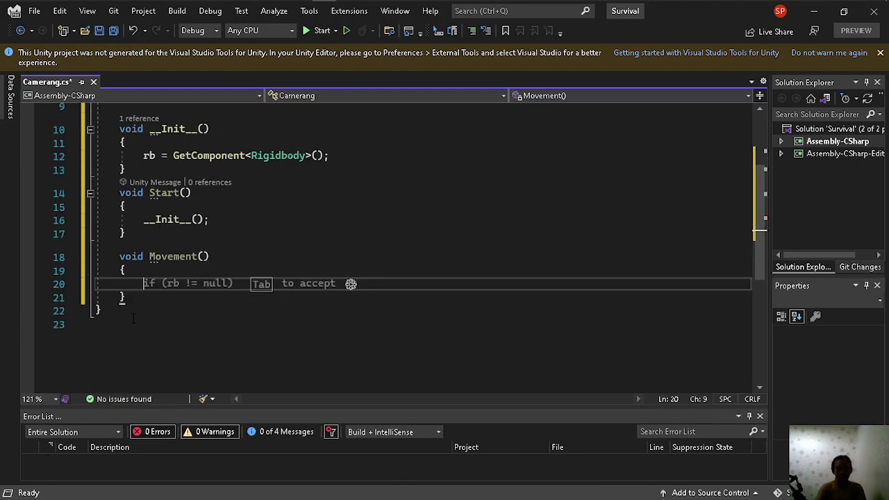
left_click(143, 299)
Step: Add a void Update() method that calls Movement();
key("Return")
type("void ")
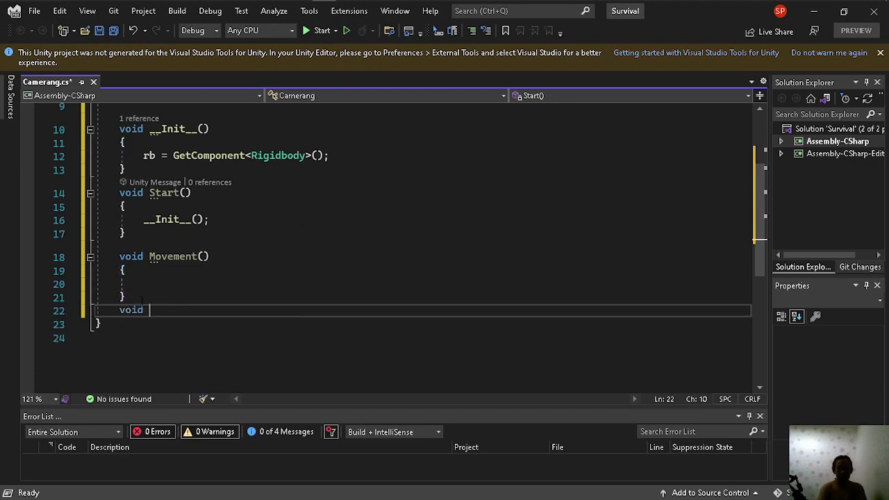
type("Update")
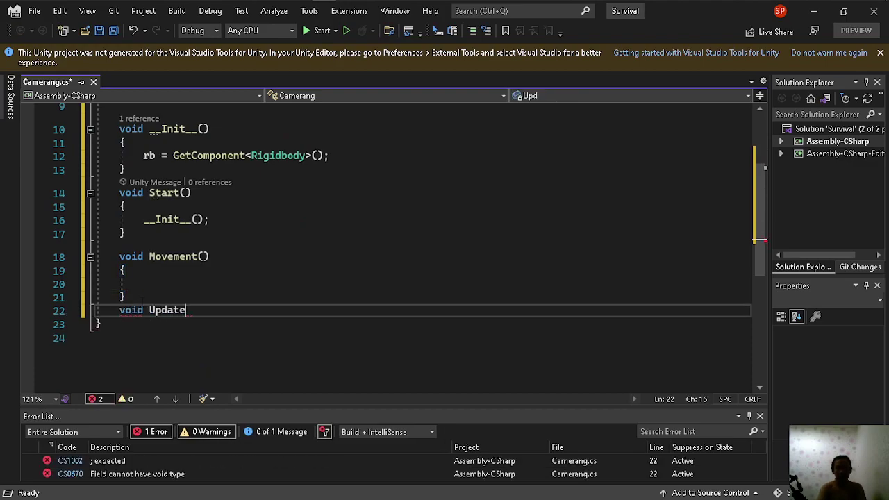
type("()")
key("Return")
type("{")
key("Return")
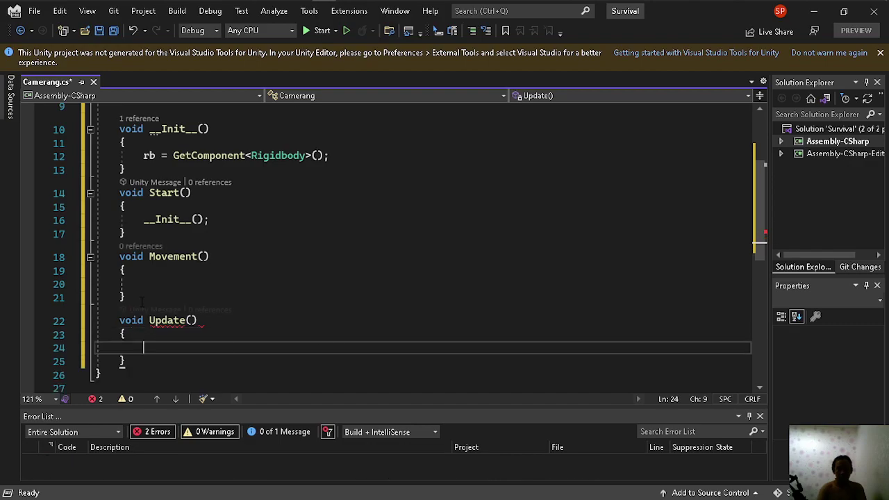
type("Move")
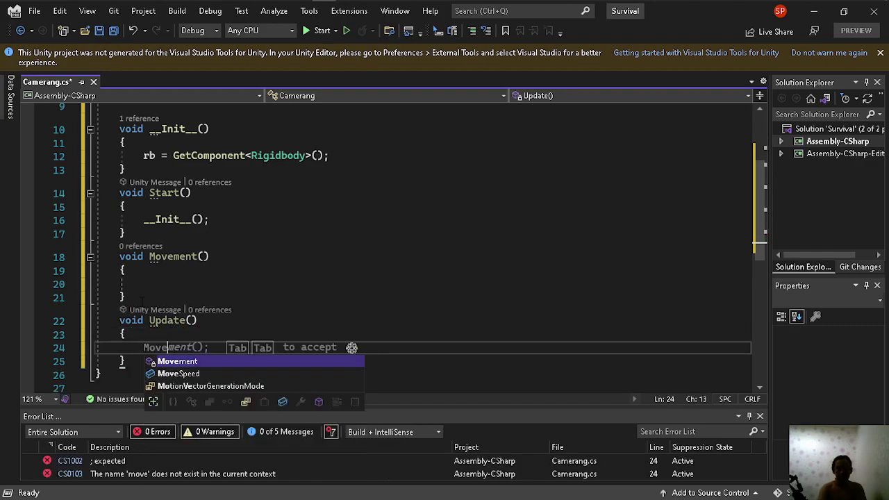
key("Tab")
type("();")
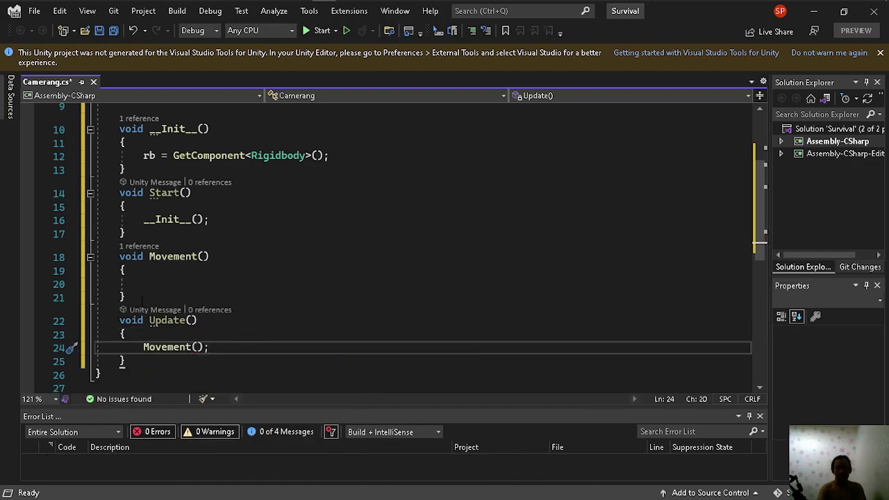
left_click(196, 282)
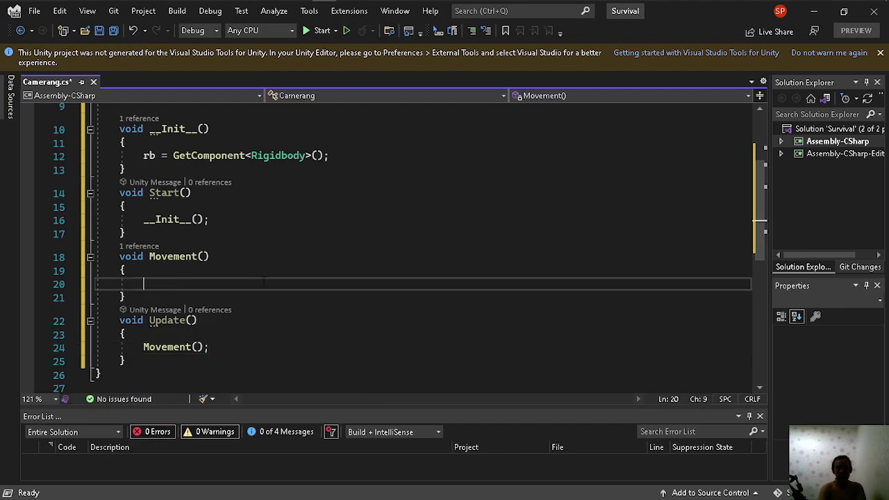
Step: Write var x = Input.GetAxis("Horizontal") * MoveSpeed * Time.deltaTime; in Movement
type("var x")
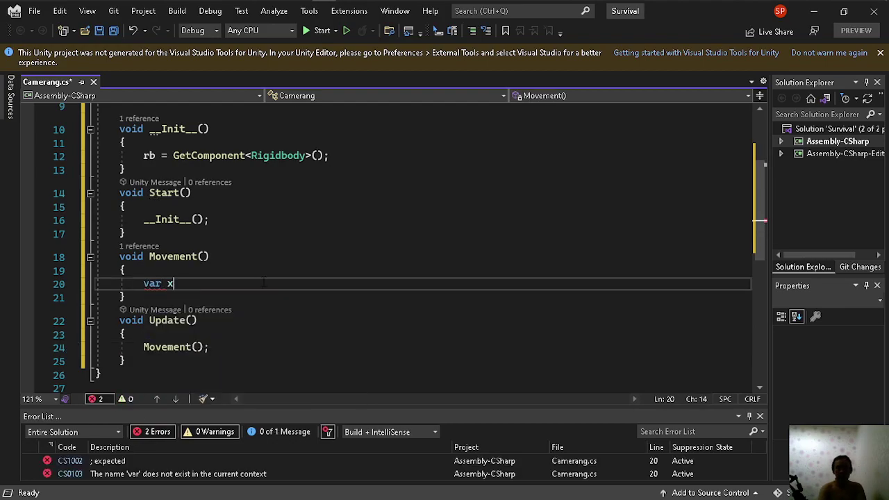
type(" = inpu")
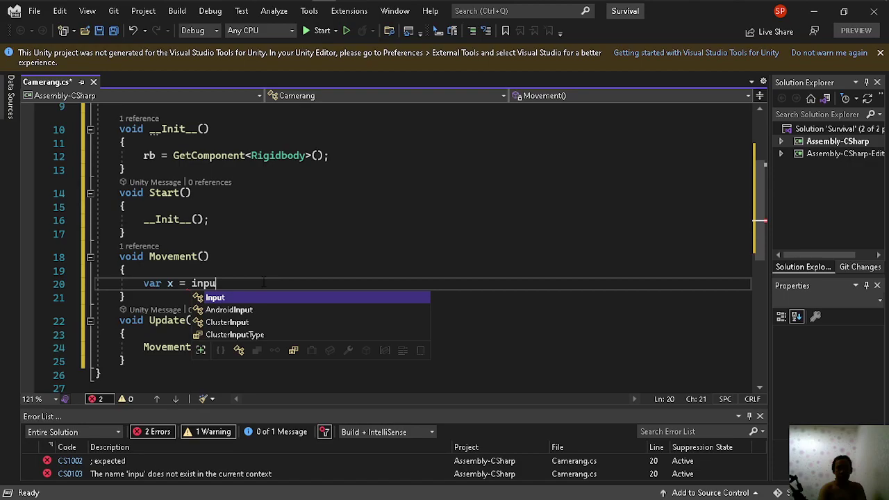
key("Tab")
type(".get")
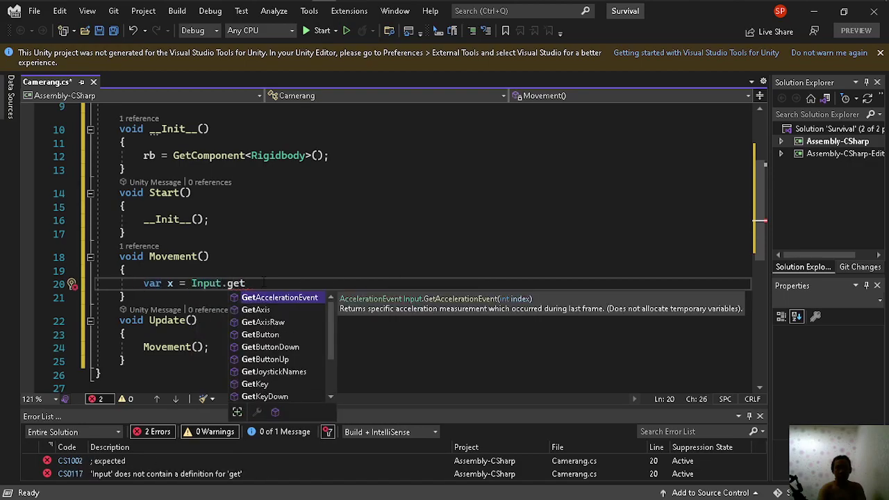
type("as")
key("Down")
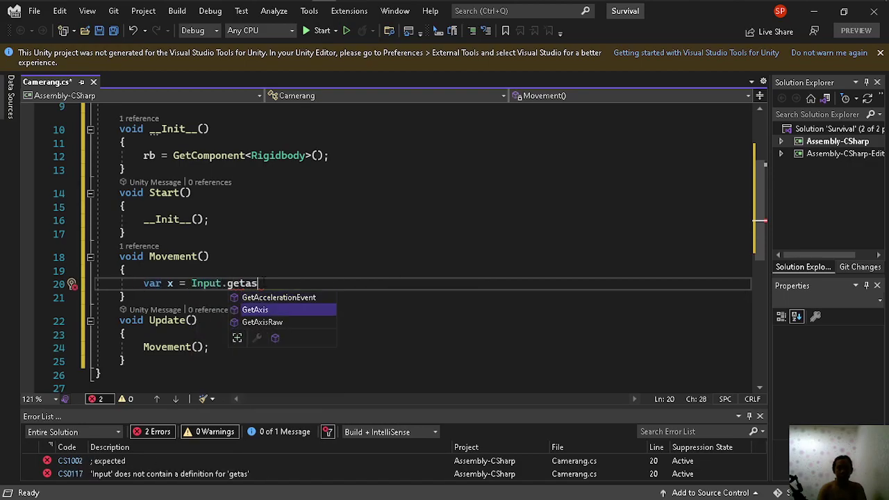
key("Tab")
type("(\"")
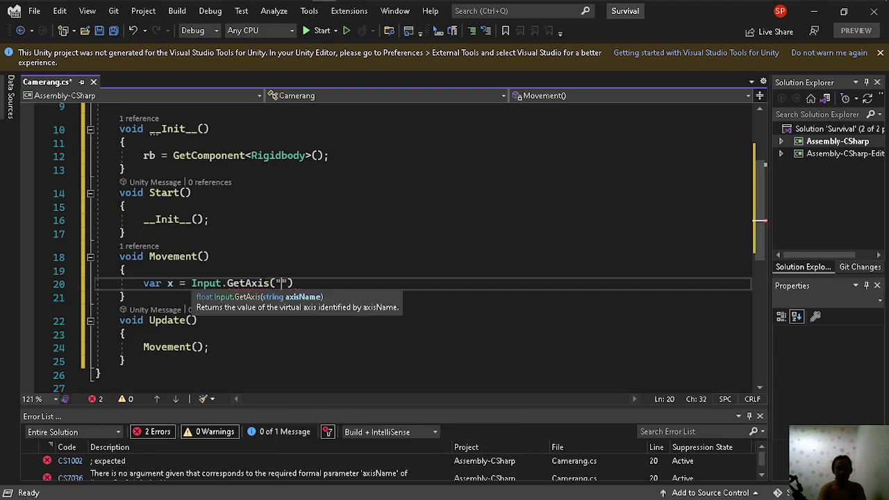
type("Ho")
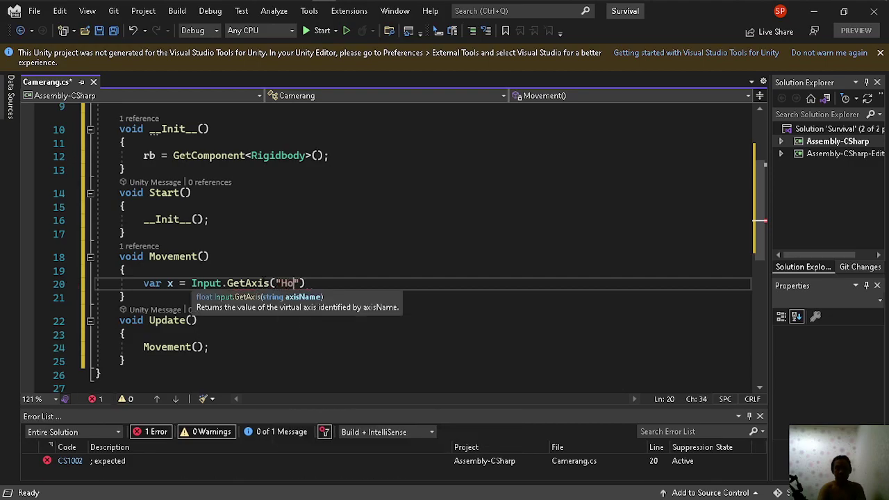
type("rizon")
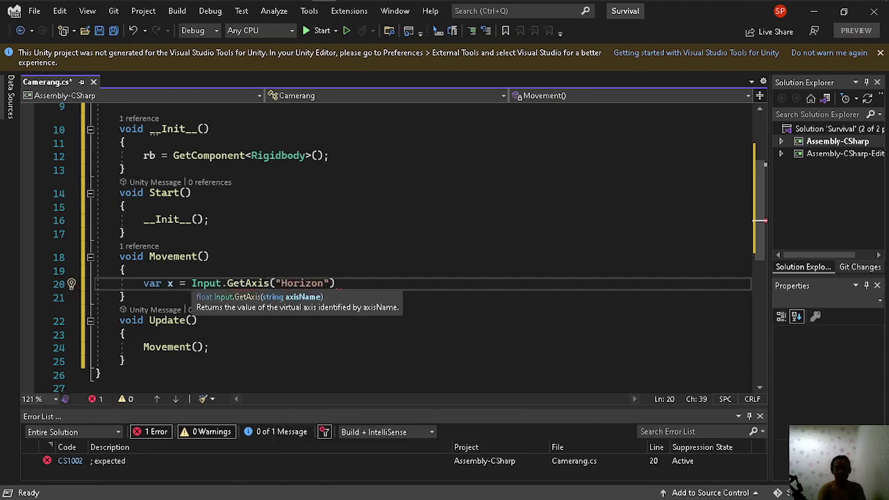
type("tal")
key("End")
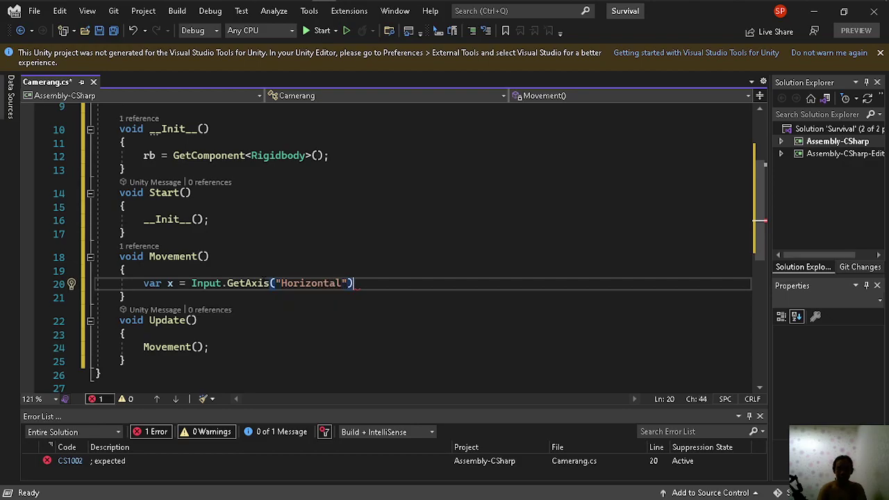
key("Tab")
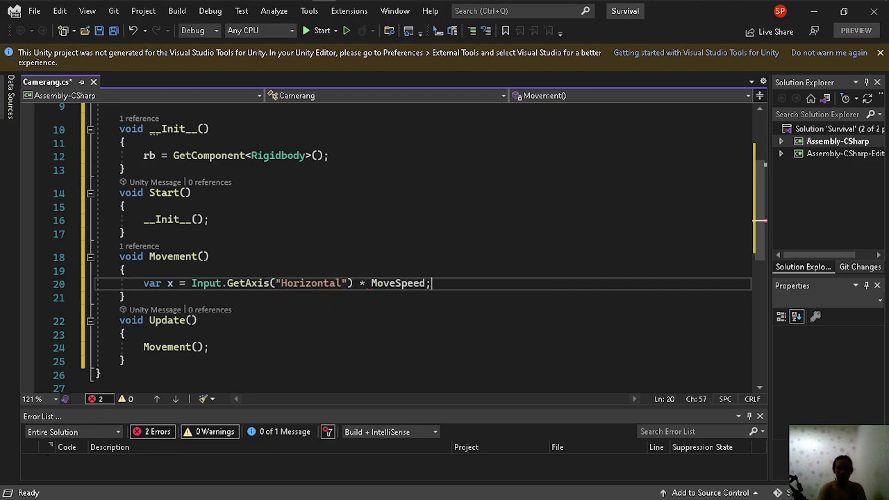
key("Left")
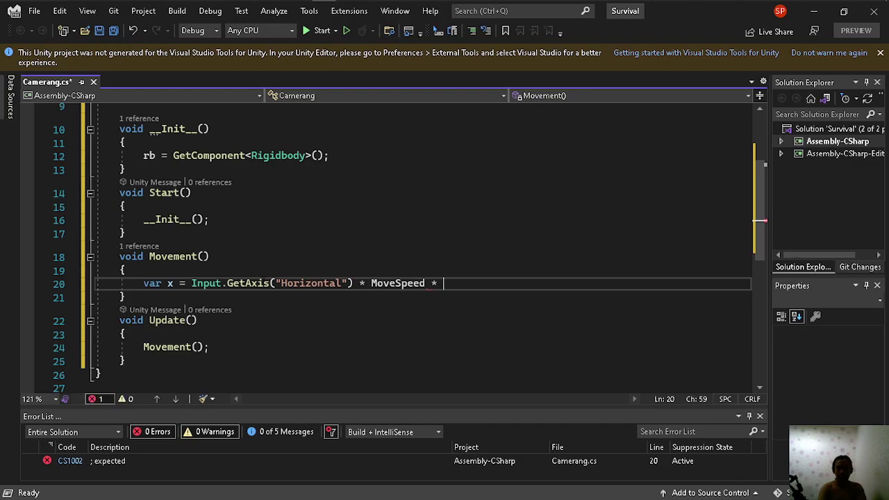
type("Time")
key("Tab")
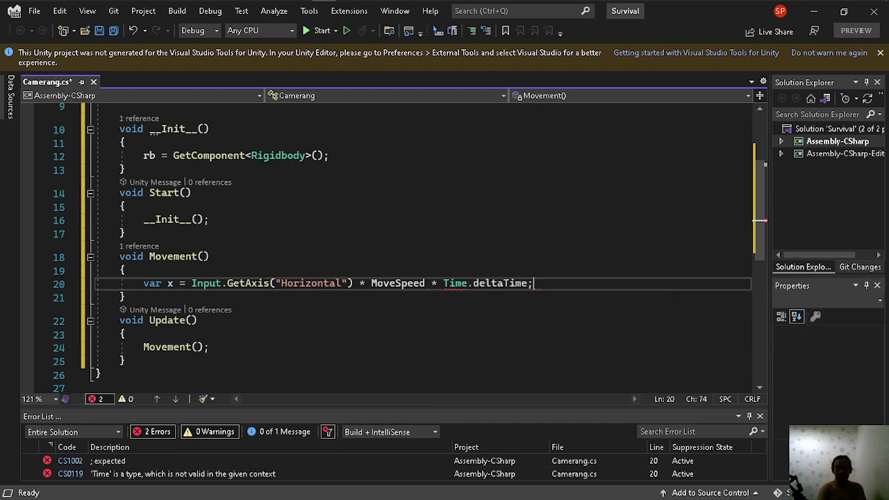
key("Return")
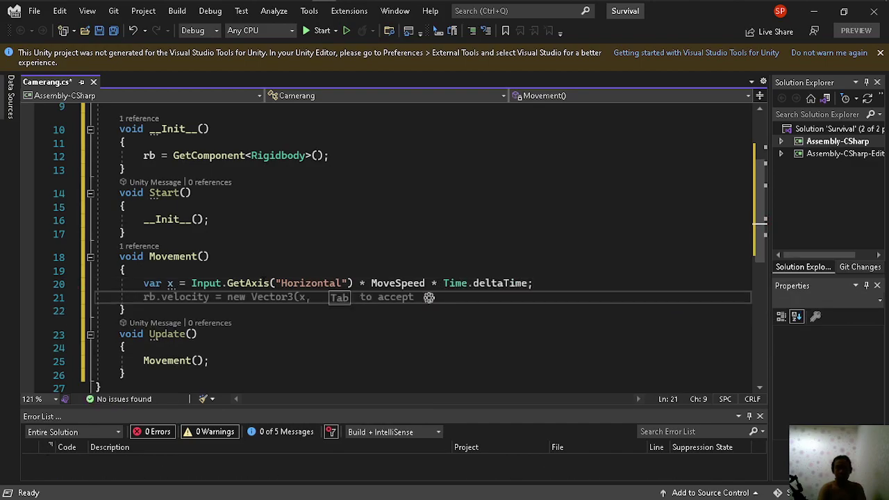
Step: Start the matching z line using the "Vertical" axis times MoveSpeed times Time
type("var ")
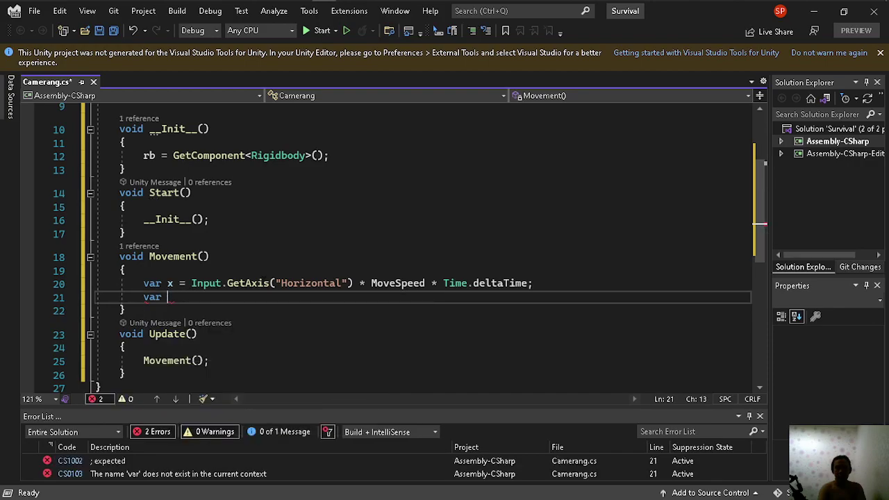
type("y")
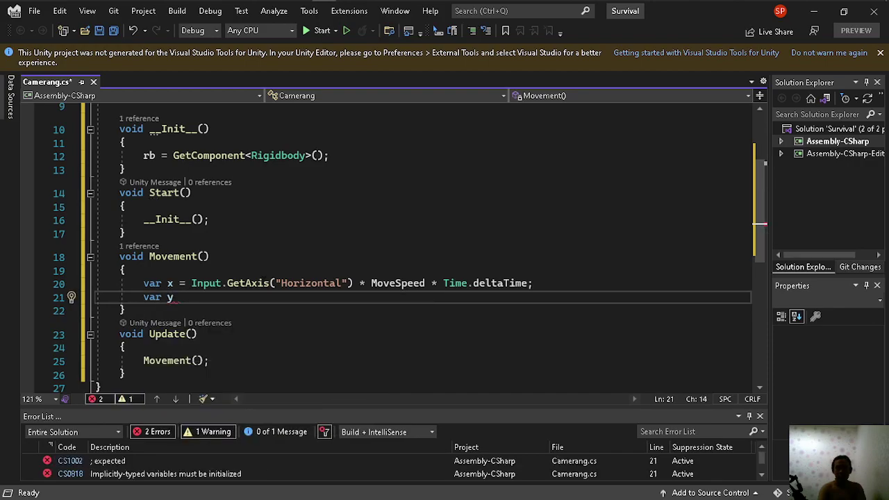
key("BackSpace")
type("z = ")
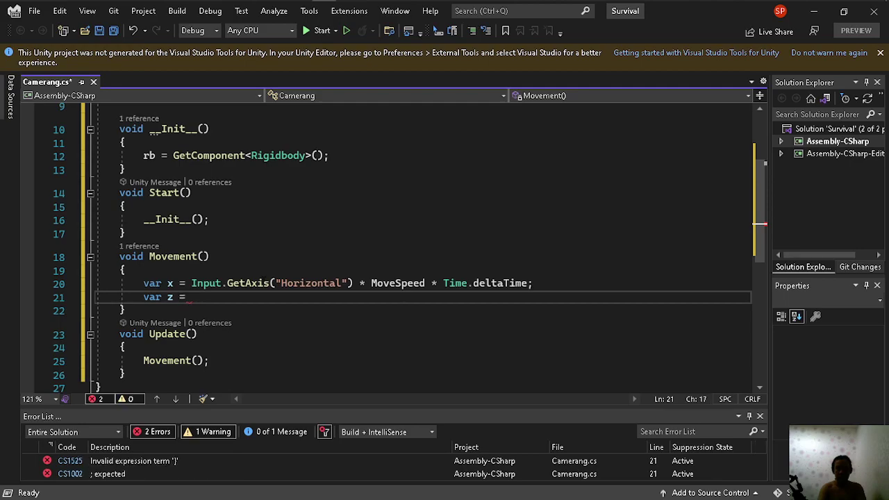
type("inpu.geta")
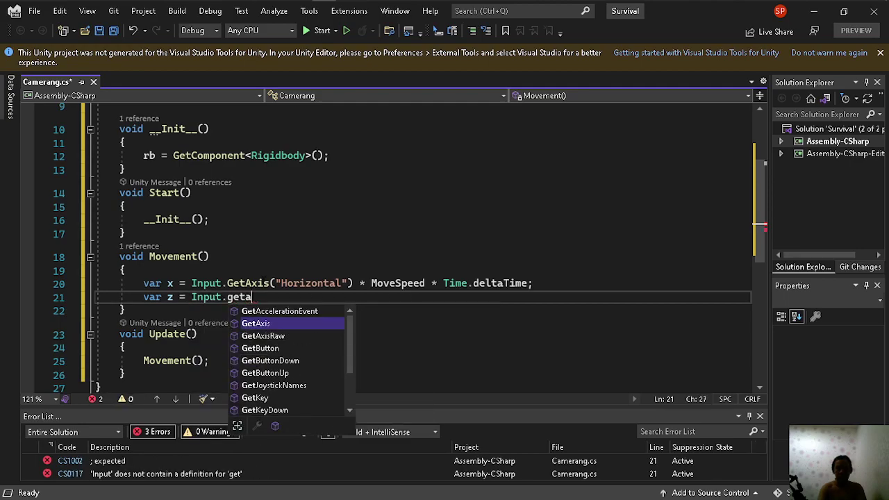
type("s(")
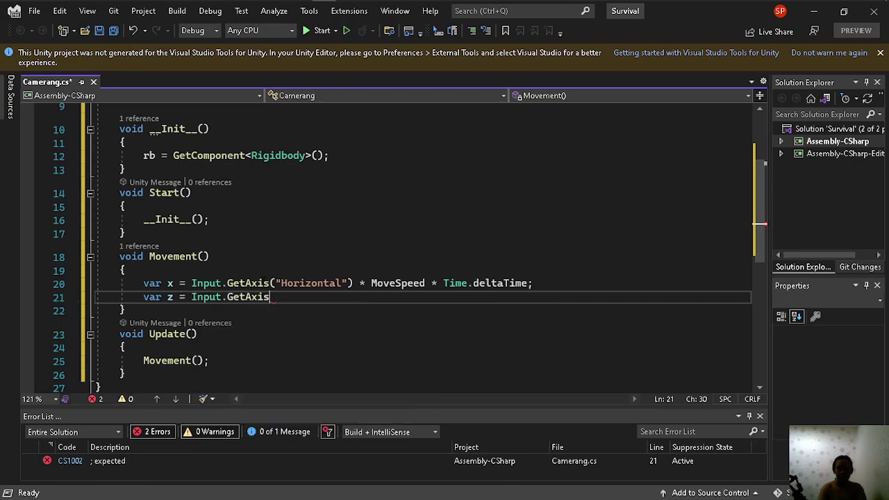
type("\"Ve")
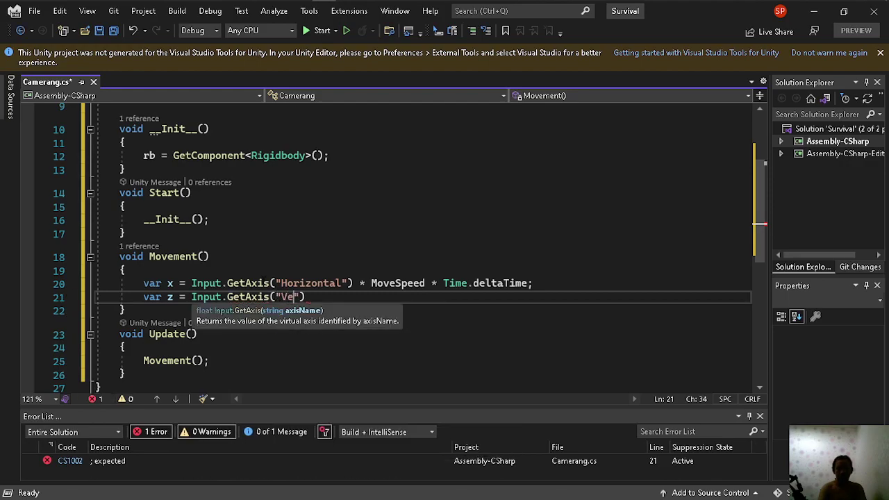
type("rit")
key("BackSpace")
key("BackSpace")
type("tical")
key("Right")
key("Right")
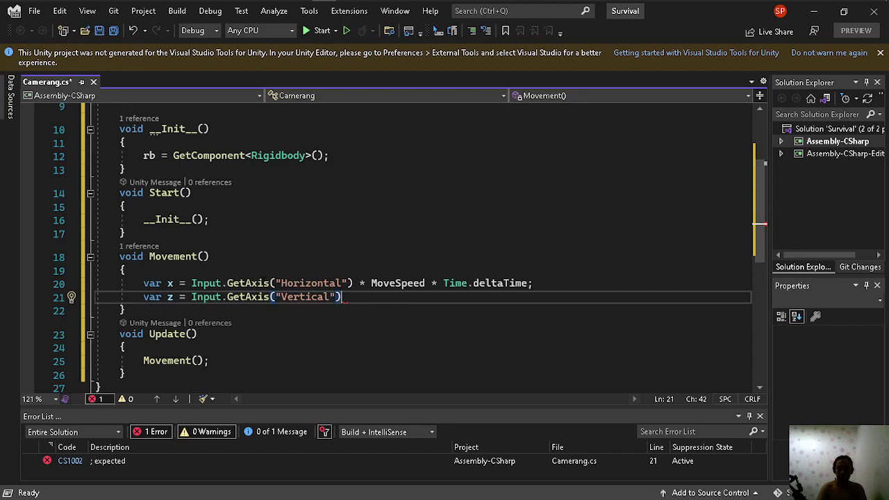
type("* mov")
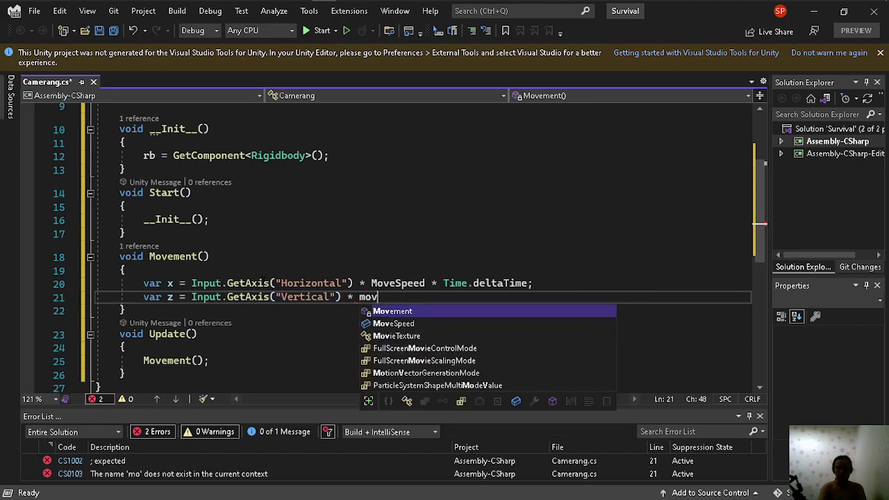
type("e")
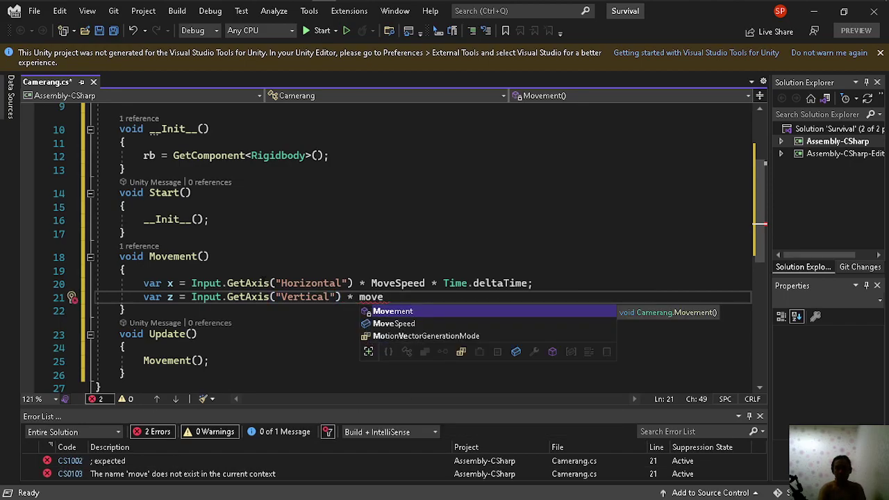
key("Down")
type("* t")
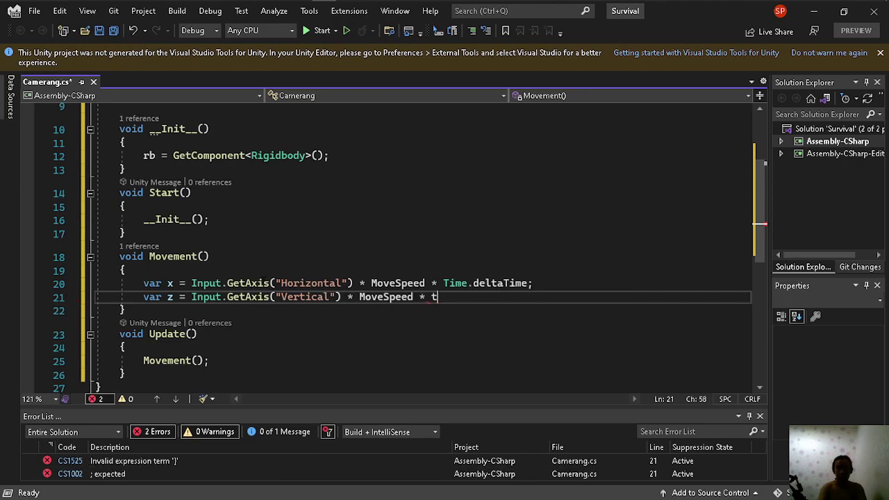
type("im")
key("Tab")
Step: Finish the z line with Time.deltaTime;
type(".d")
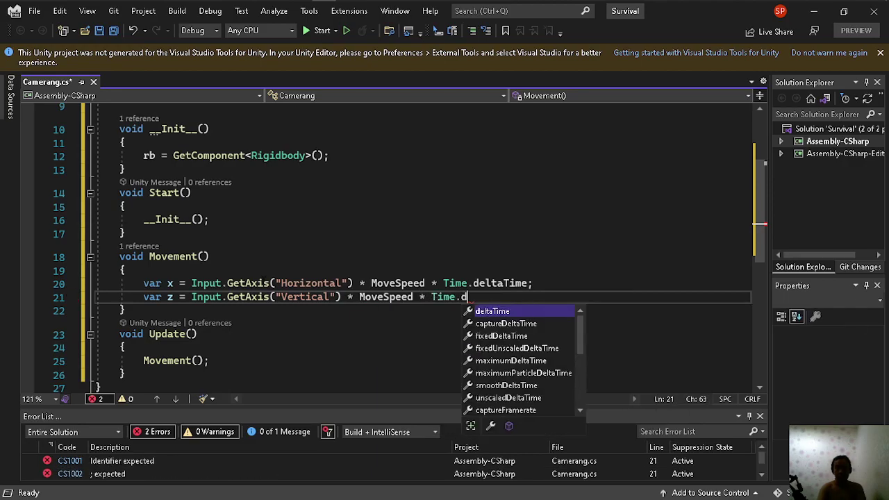
type("eltaTime;")
scroll(184, 251, "down", 3)
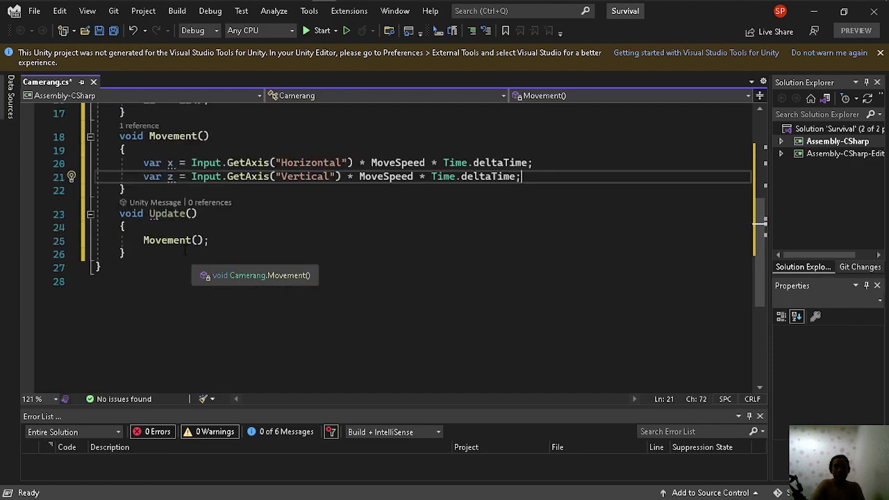
scroll(184, 251, "up", 2)
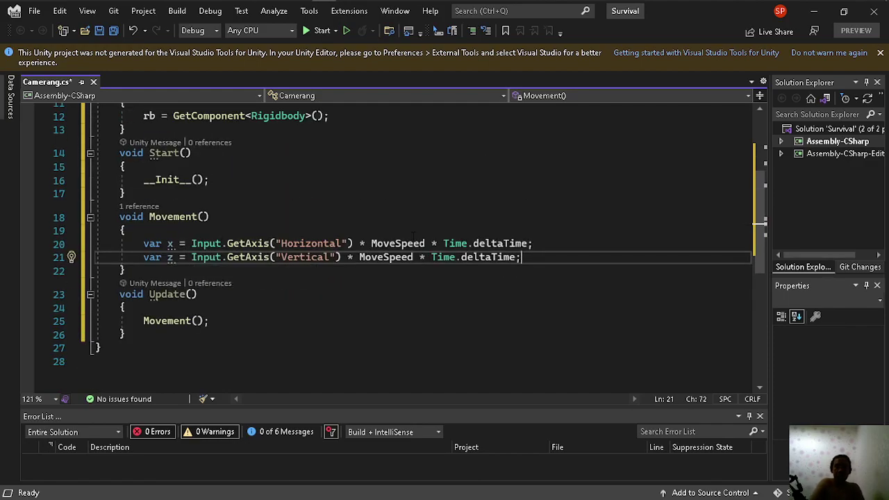
mouse_move(486, 257)
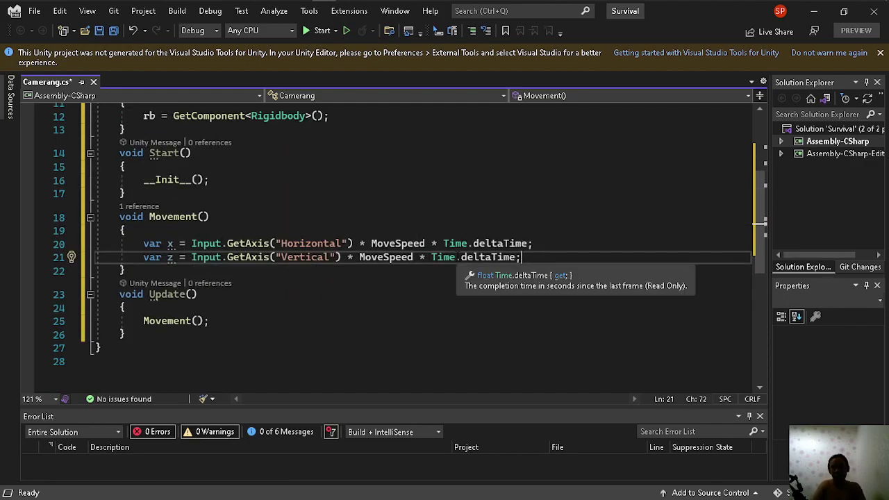
mouse_move(309, 257)
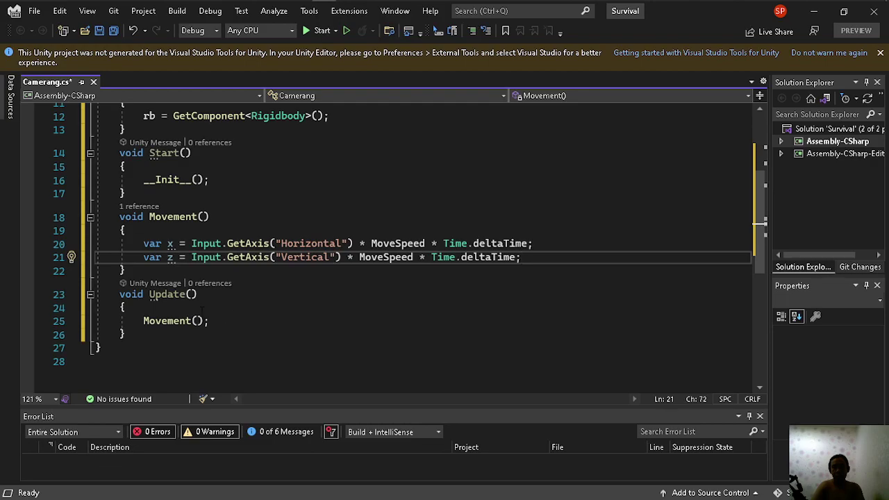
Step: Attempt renaming Update to LateUpdate, then revert the method name to Update
left_click(184, 294)
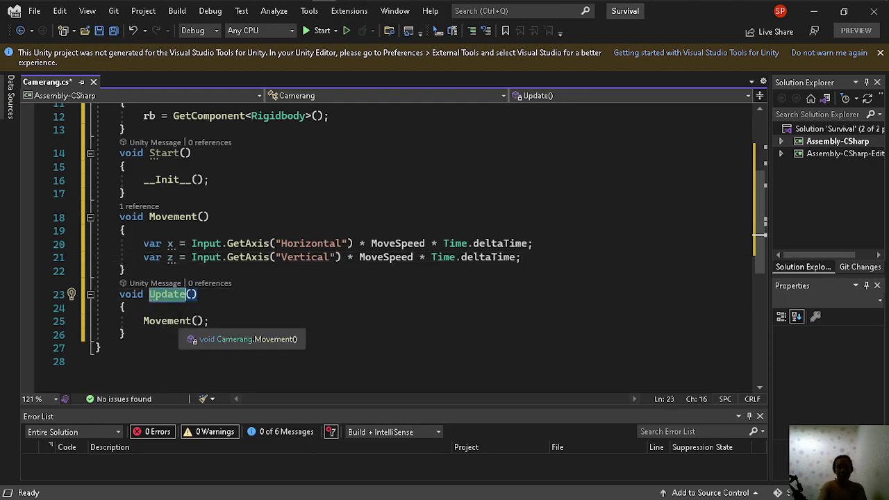
type("LateUpda")
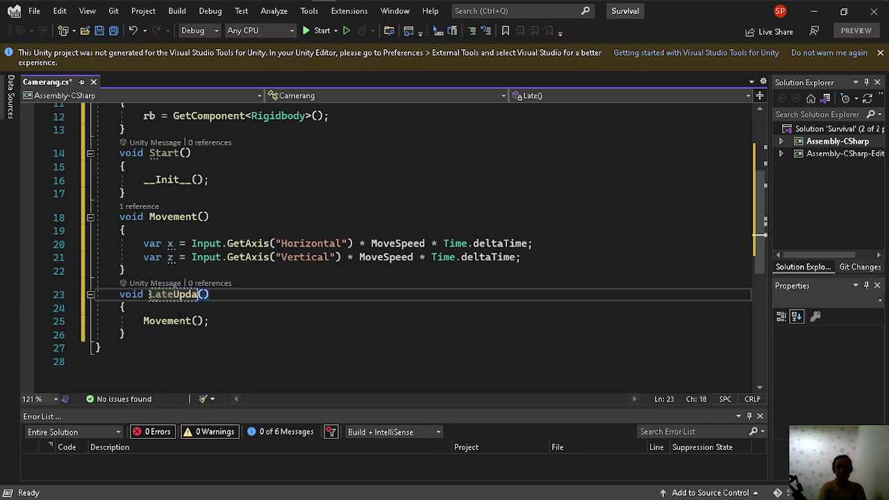
type("te")
key("End")
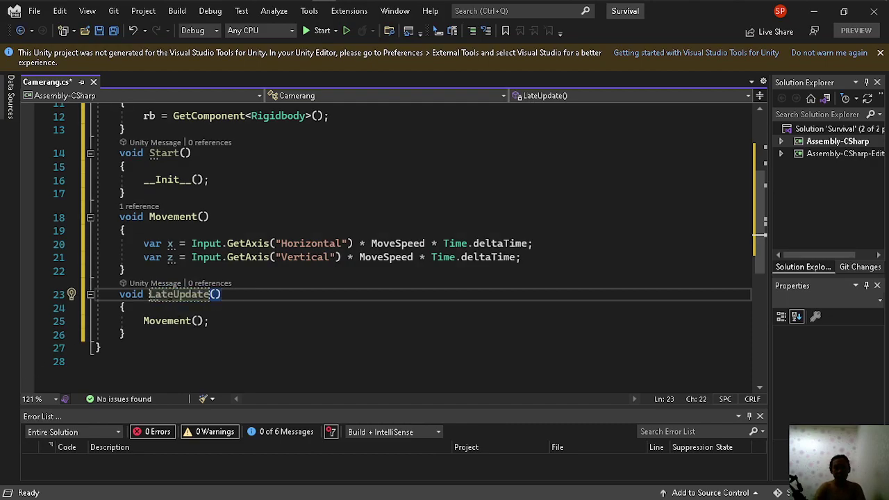
key("Down")
key("Down")
key("Left")
key("Left")
key("Left")
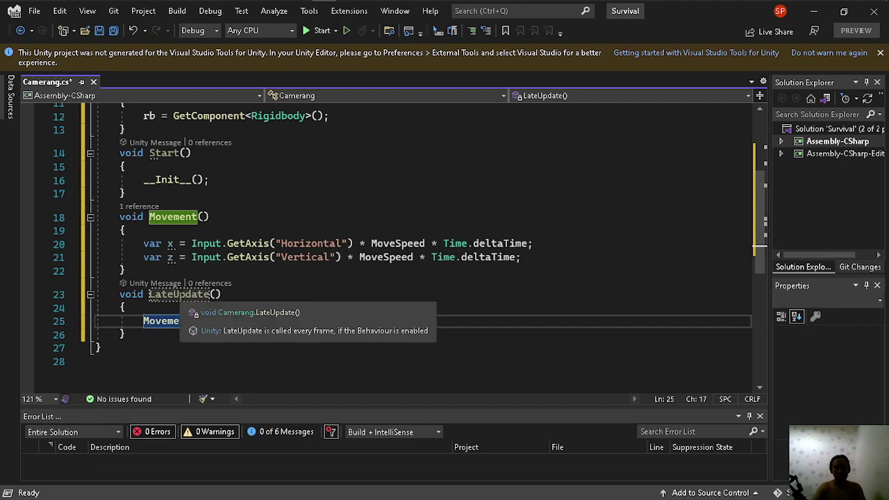
left_click(211, 295)
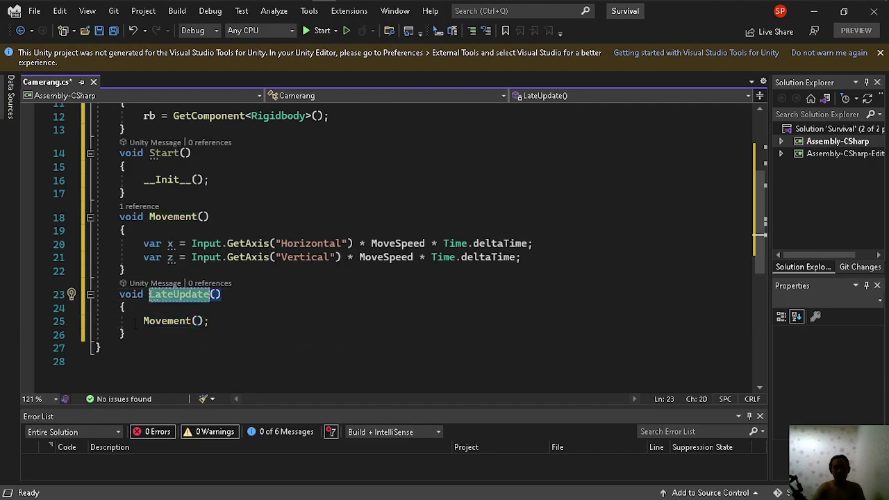
key("Up")
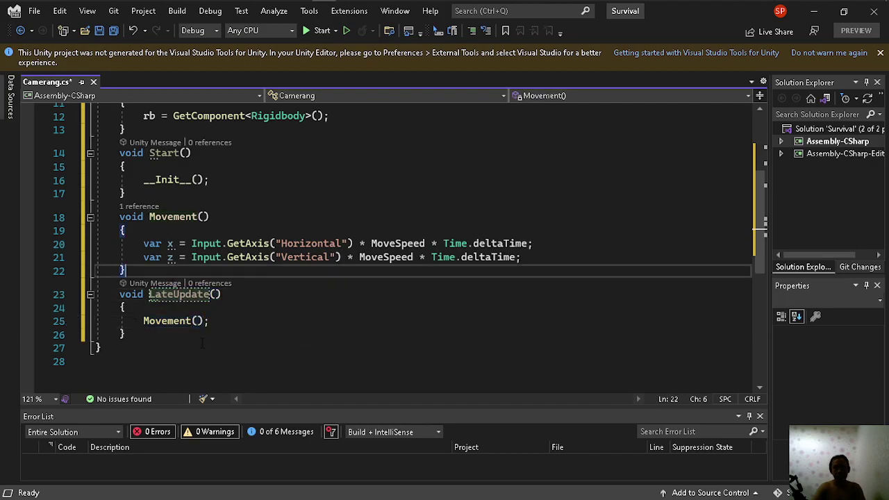
left_click(173, 295)
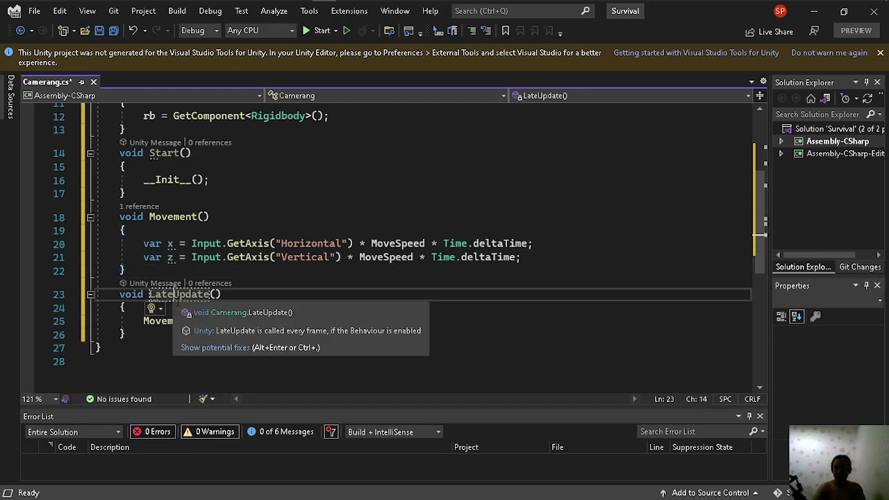
key("BackSpace")
key("BackSpace")
key("BackSpace")
Step: Rename the Update method to LateUpdate by prefixing 'Late'
left_click(230, 294)
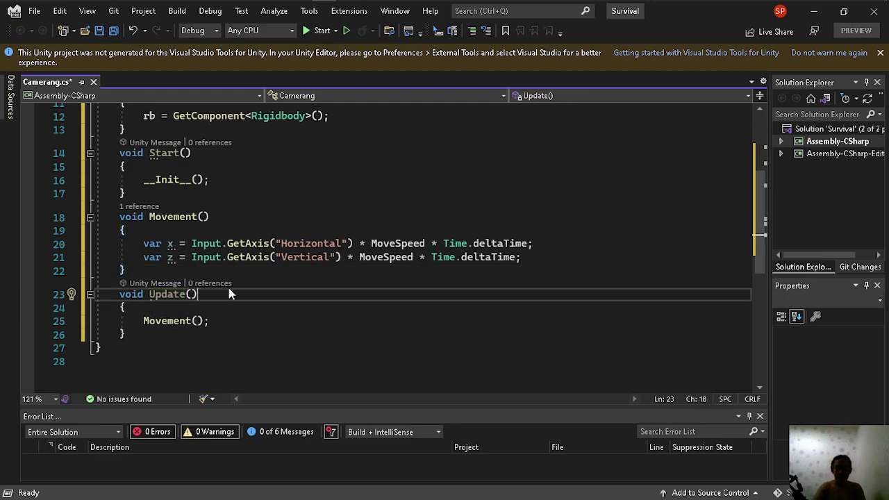
mouse_move(170, 295)
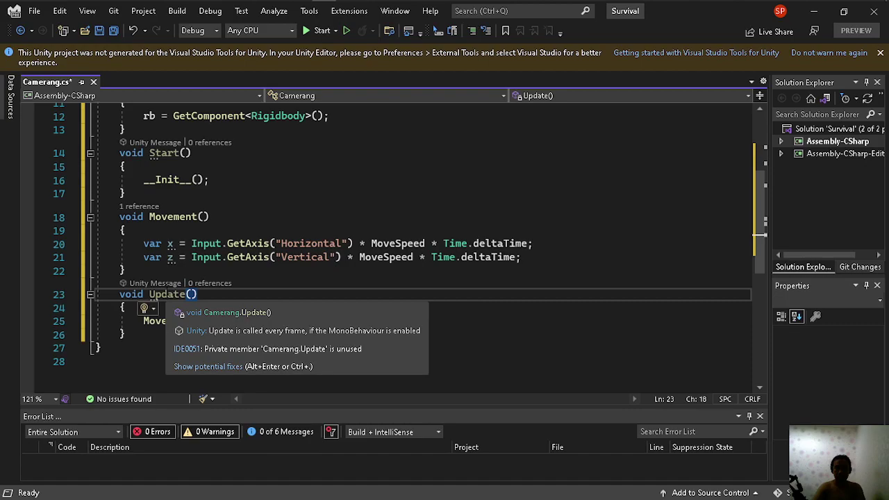
left_click(148, 295)
type("Late")
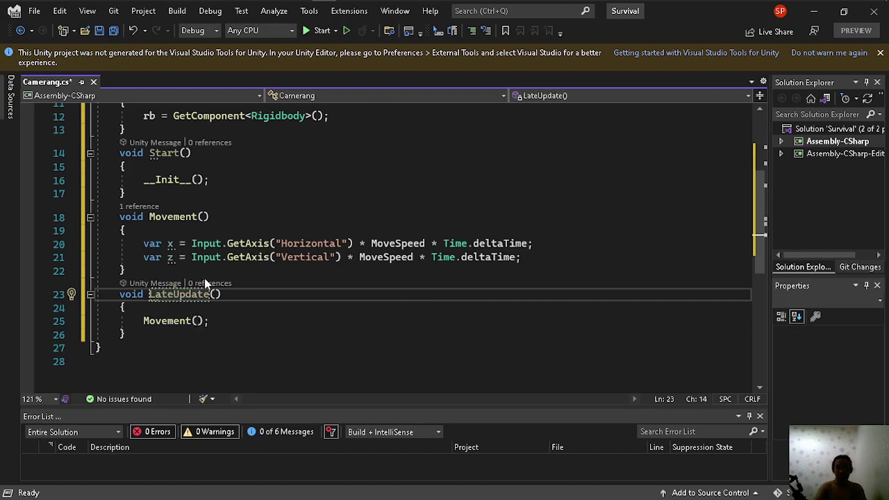
key("Up")
mouse_move(173, 294)
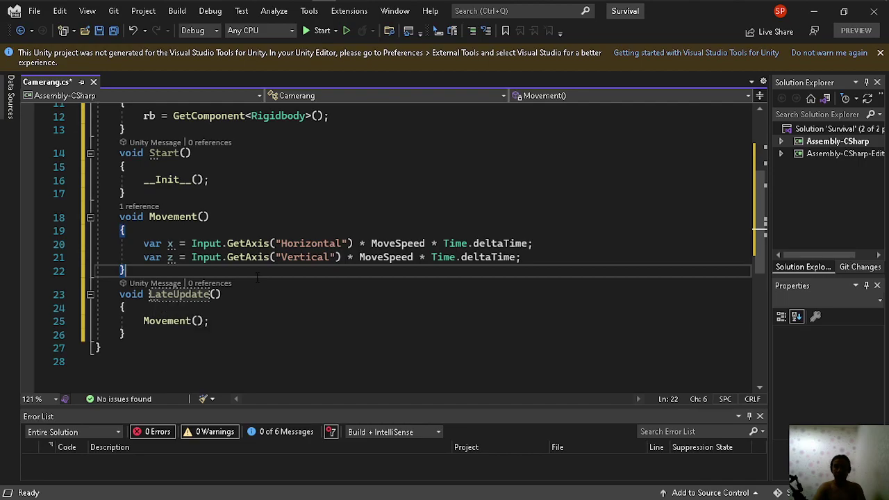
key("Down")
key("Down")
Step: Add 'rb.velocity = new Vector3(x,0f,z);' below the Vertical input line in Movement()
left_click(566, 249)
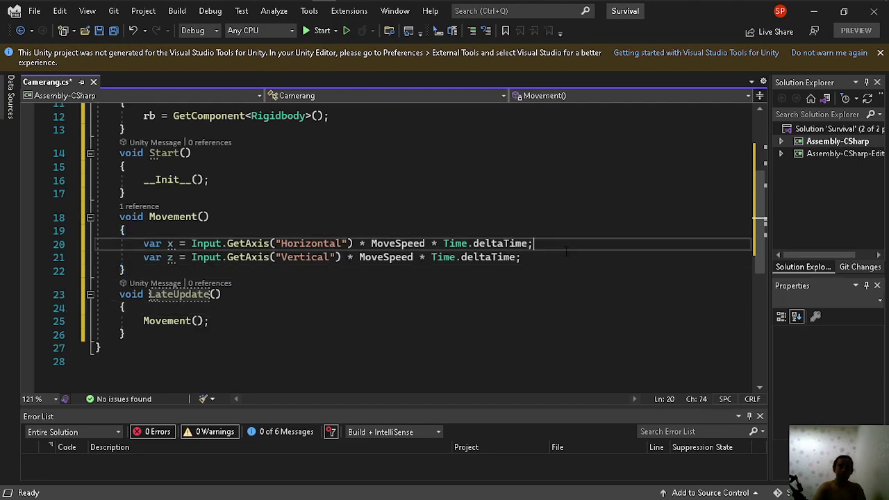
key("Down")
key("Return")
type("r")
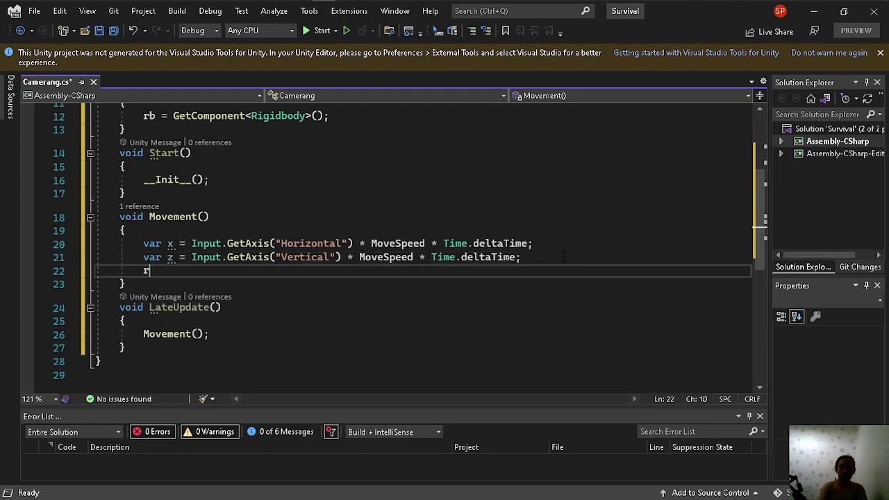
type("b.ve")
key("Tab")
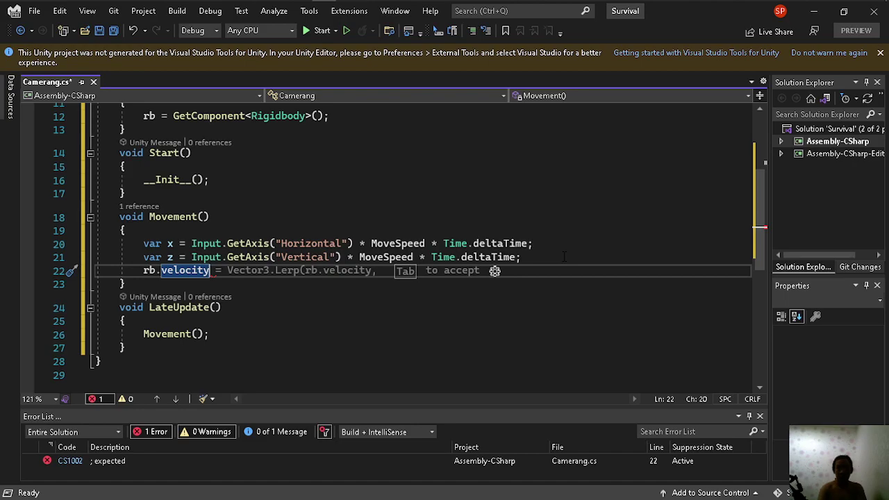
type(" = ")
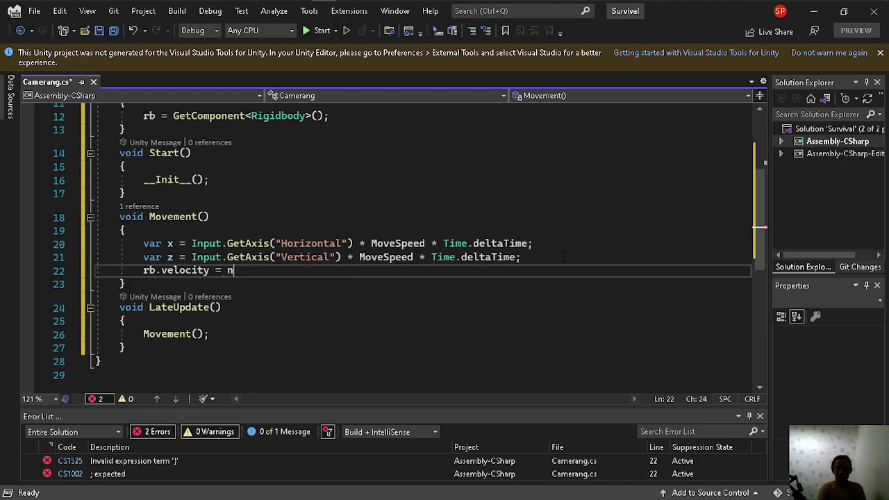
type("new Vector3")
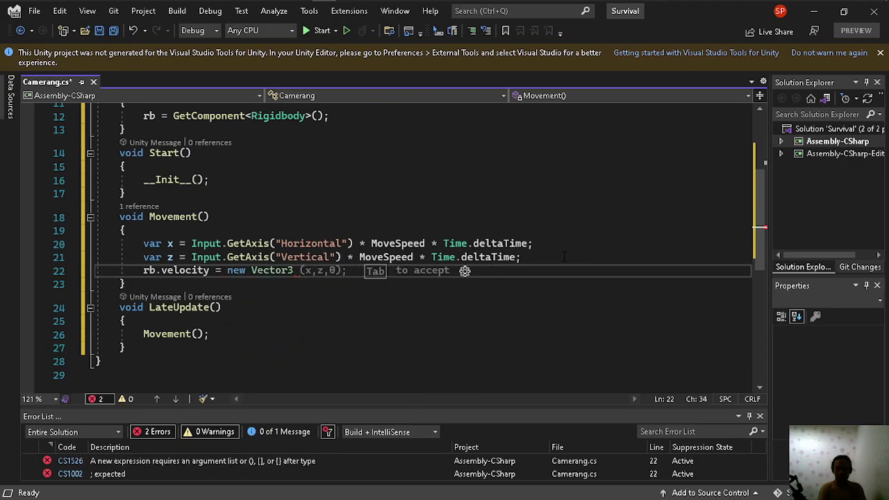
type("(x,")
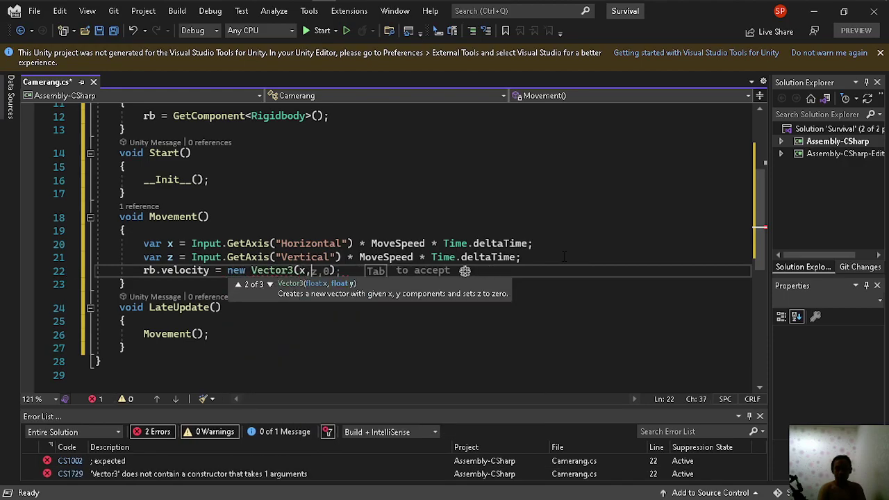
type("0f,z")
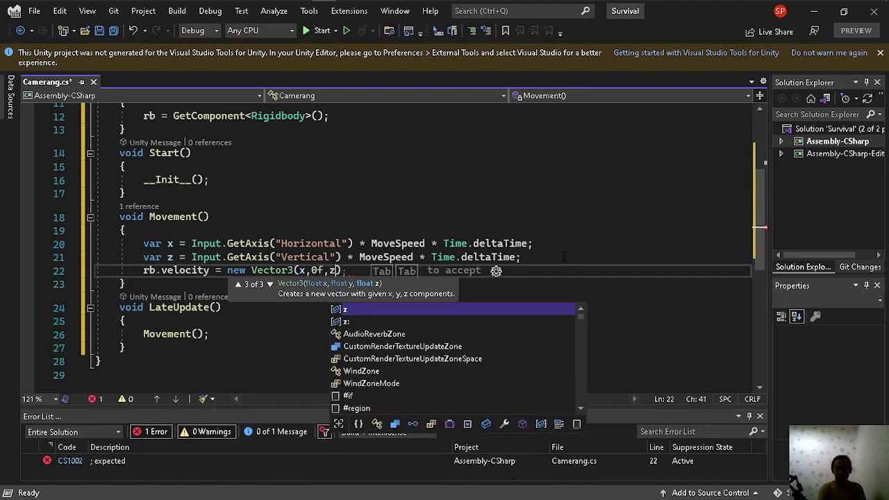
type(");")
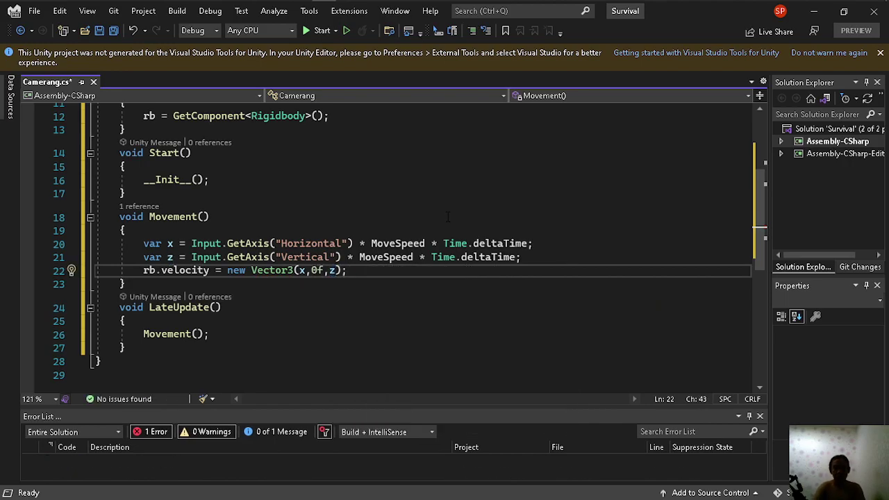
Step: Save Camerang.cs
left_click(446, 216)
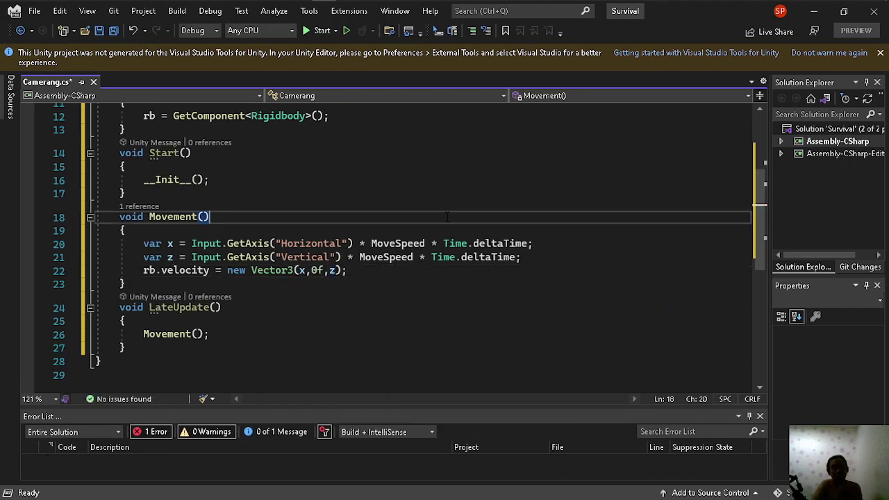
left_click(365, 271)
left_click(114, 31)
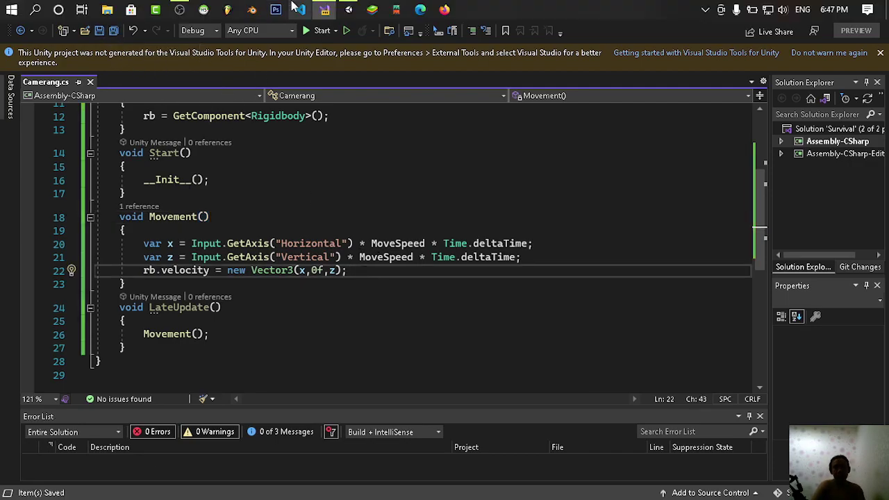
Step: Set the camera's Move Speed to 120, play-test the character, then start entering 500
key("alt+Tab")
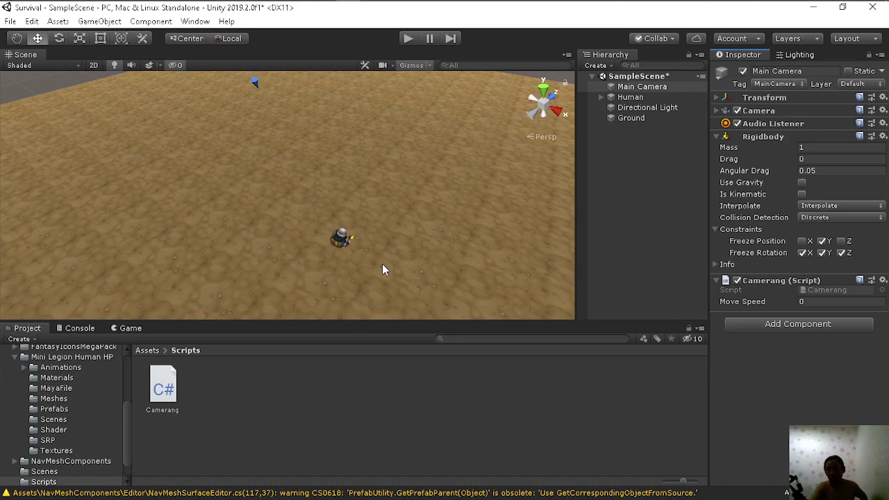
left_click(823, 303)
type("120")
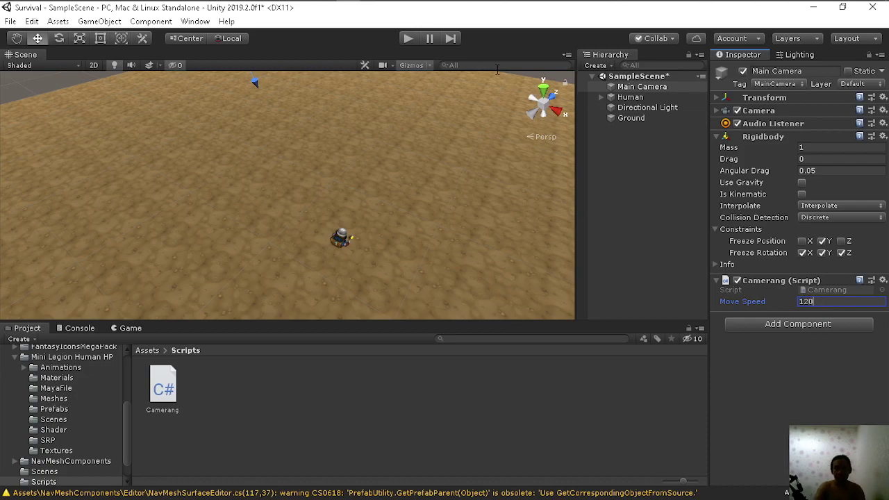
left_click(408, 39)
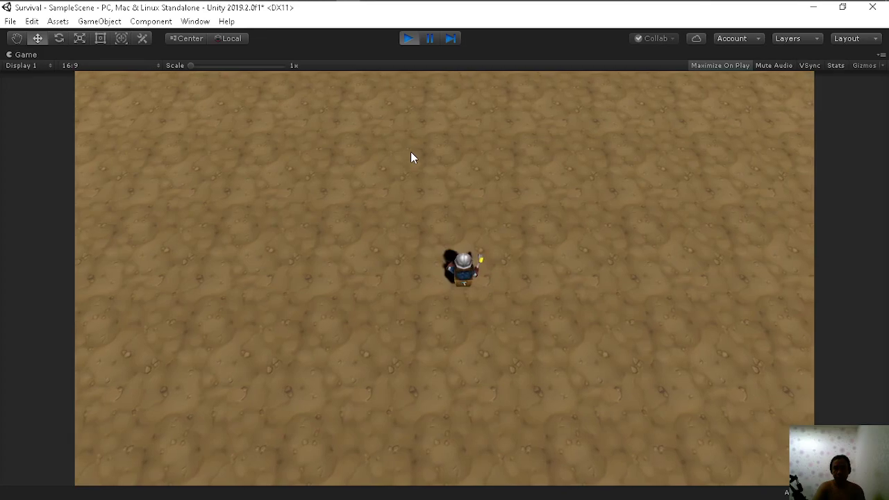
key("s")
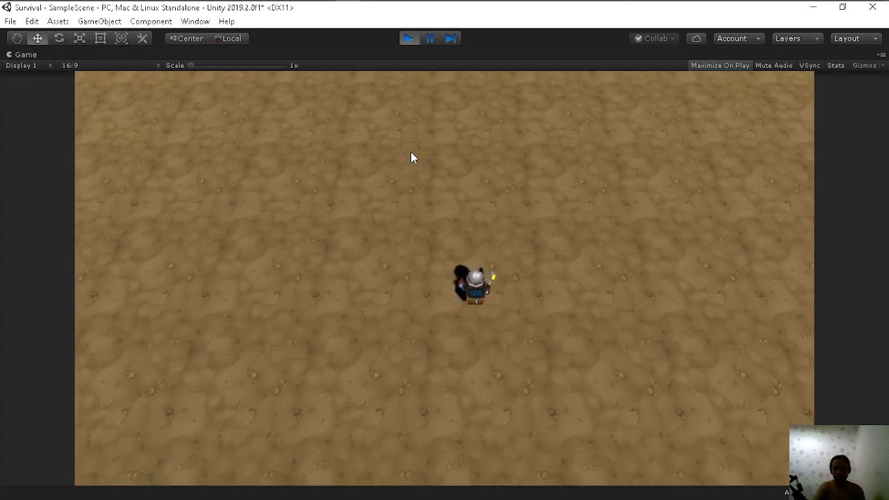
left_click(408, 40)
left_click(826, 301)
type("500")
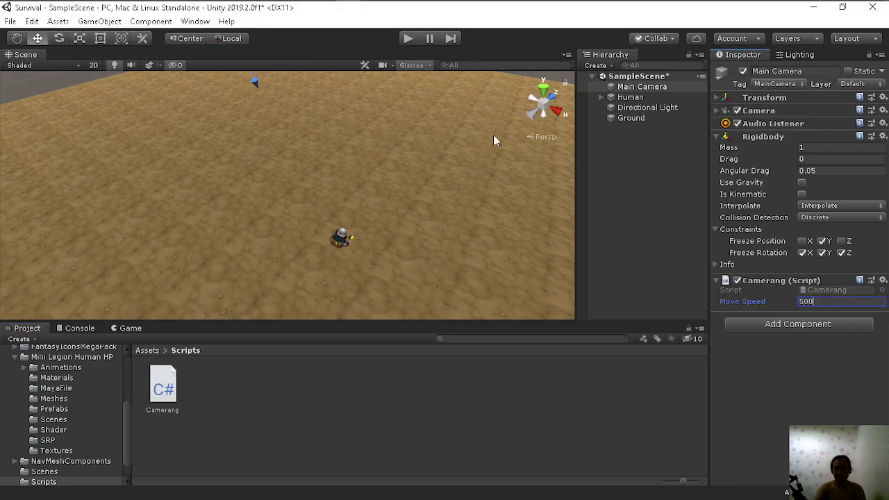
key("Return")
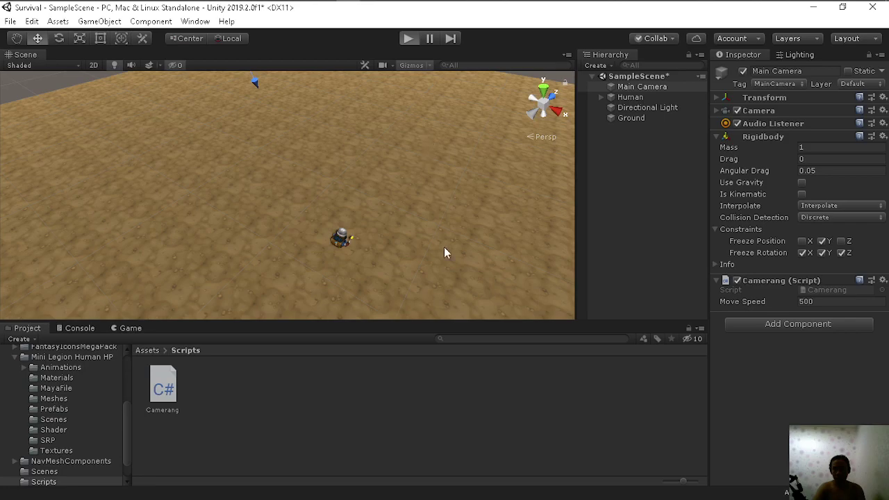
key("ctrl+p")
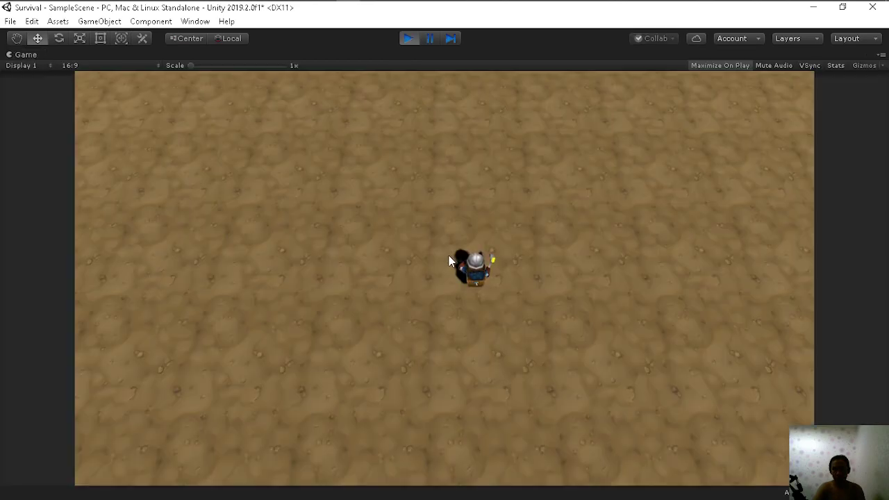
key("a")
key("a")
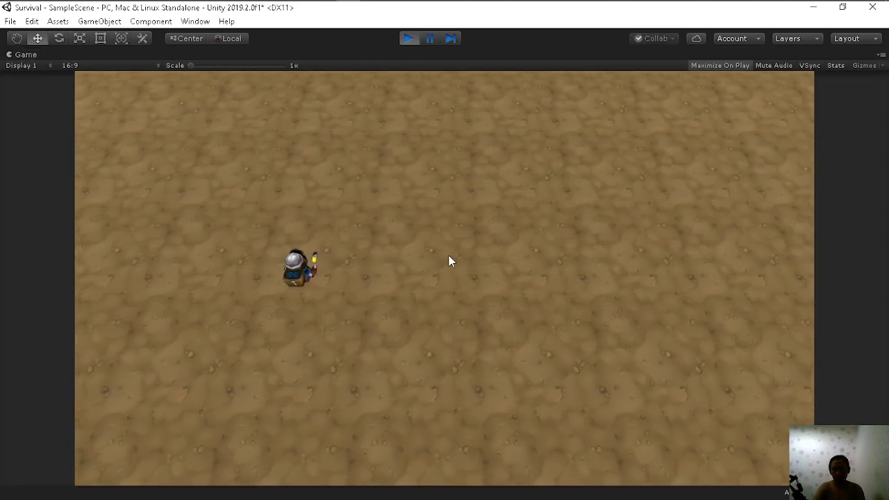
key("d")
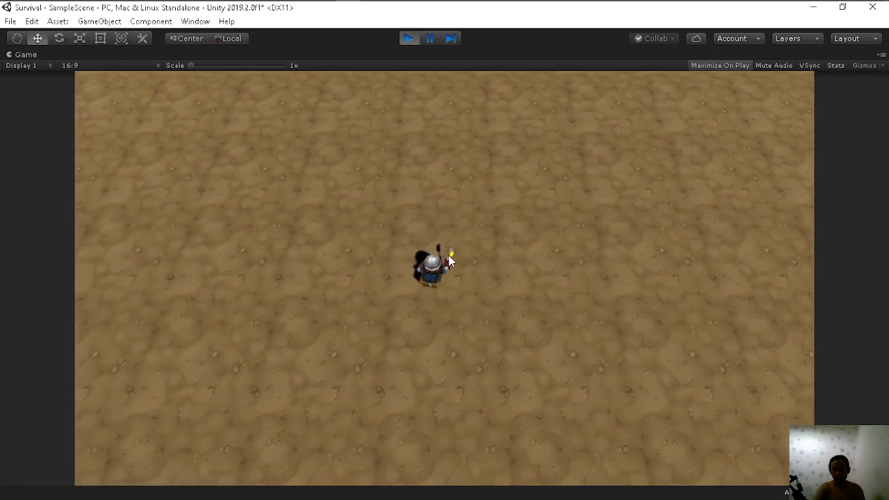
key("s")
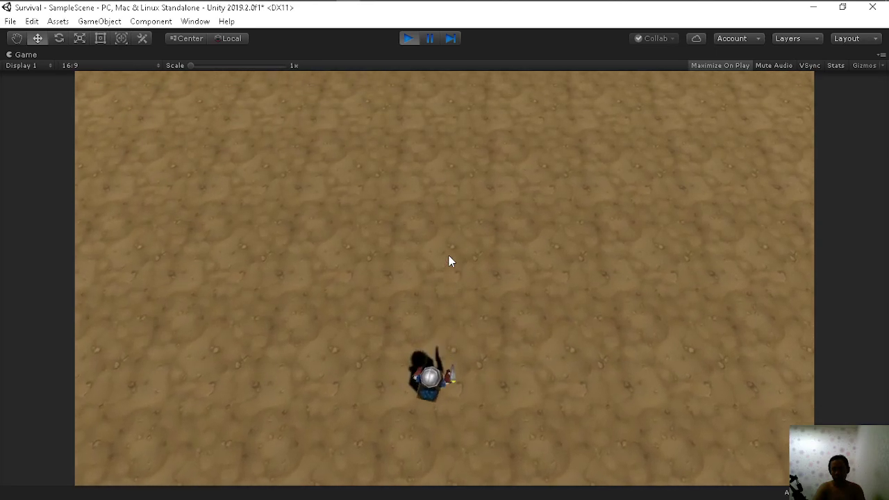
key("w")
key("s")
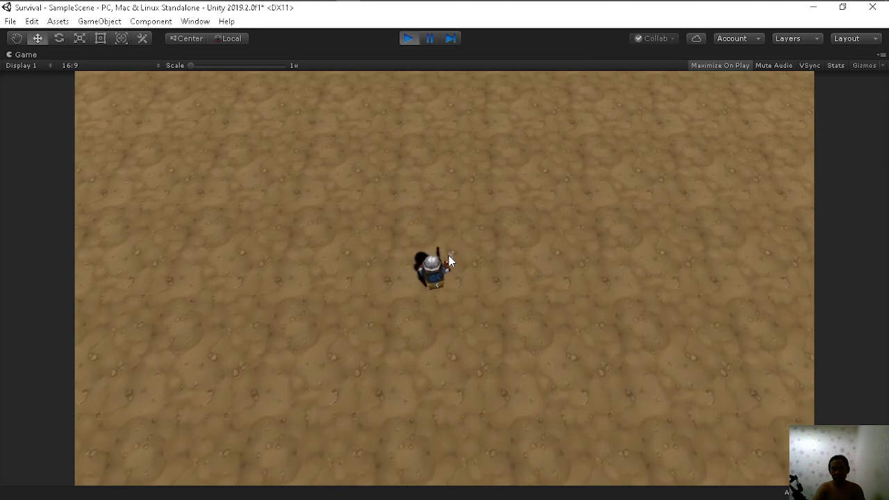
key("d")
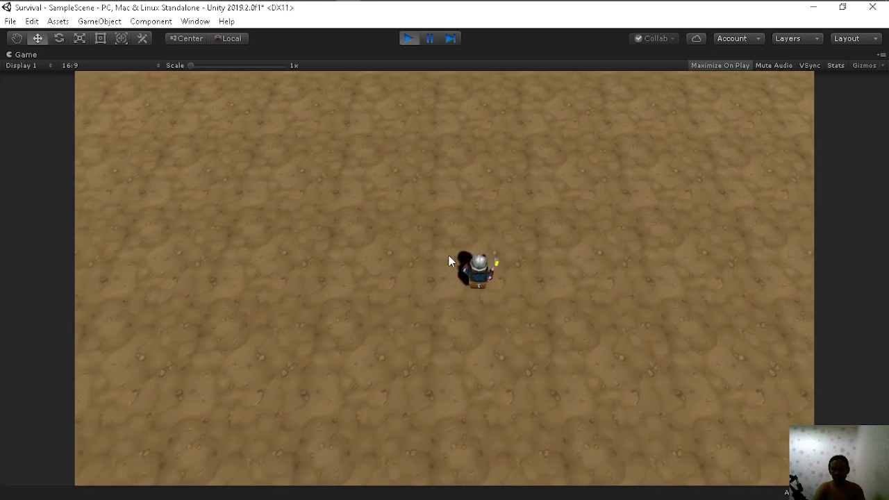
key("a")
key("d")
key("w")
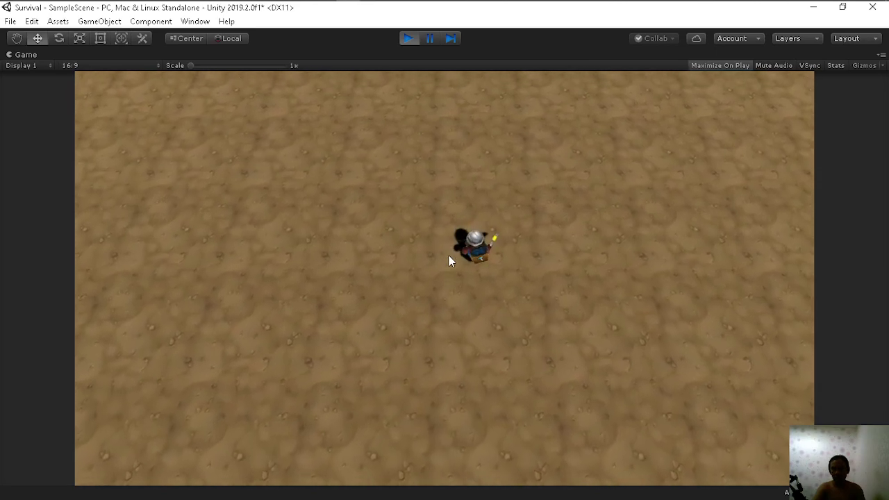
key("s")
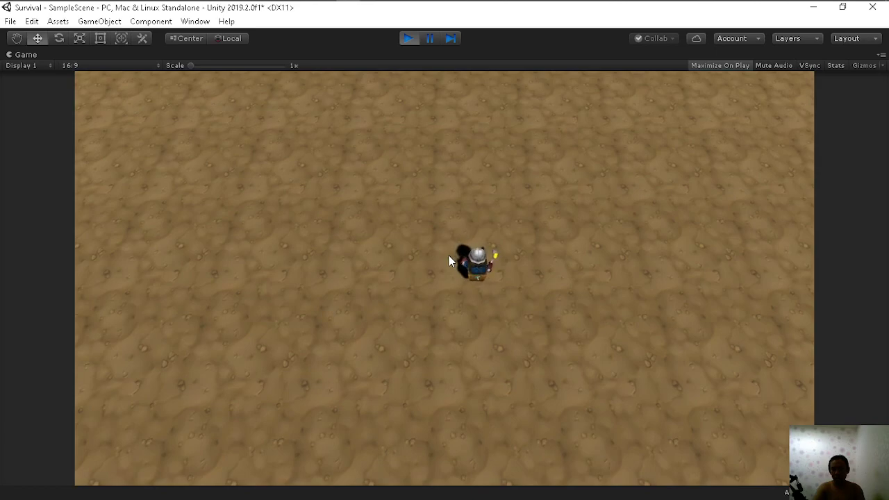
key("s")
key("a")
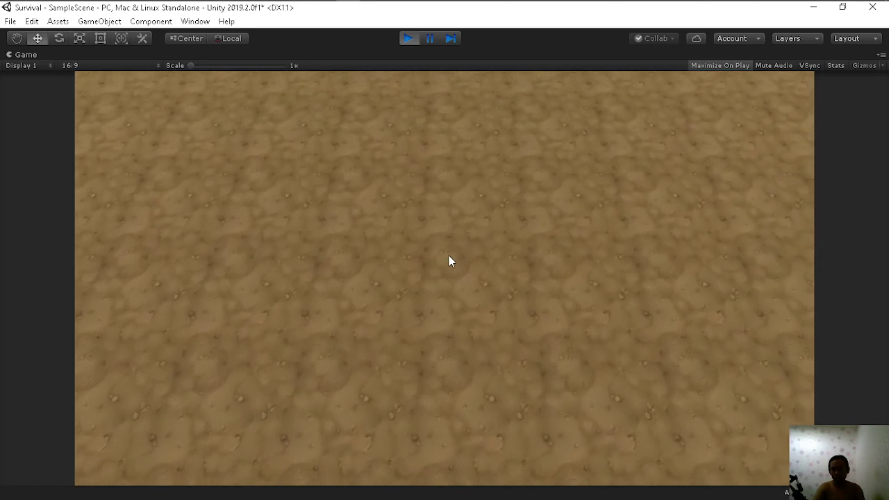
key("w")
key("d")
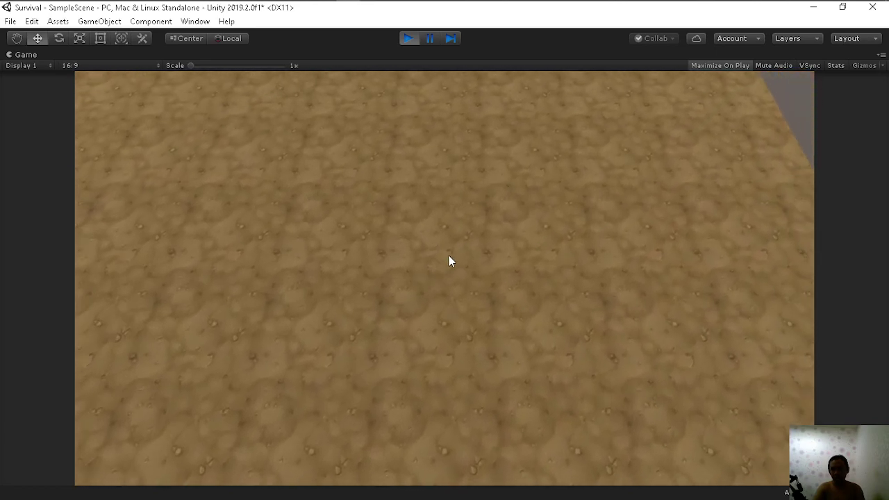
key("d")
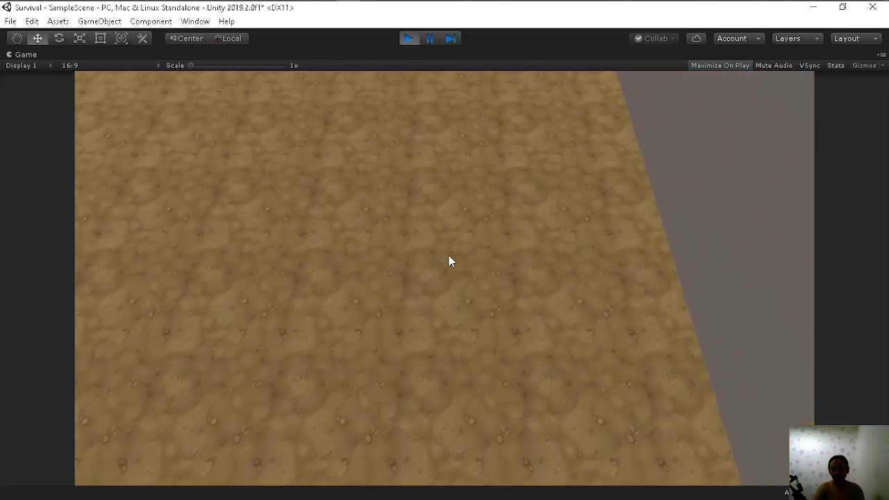
key("a")
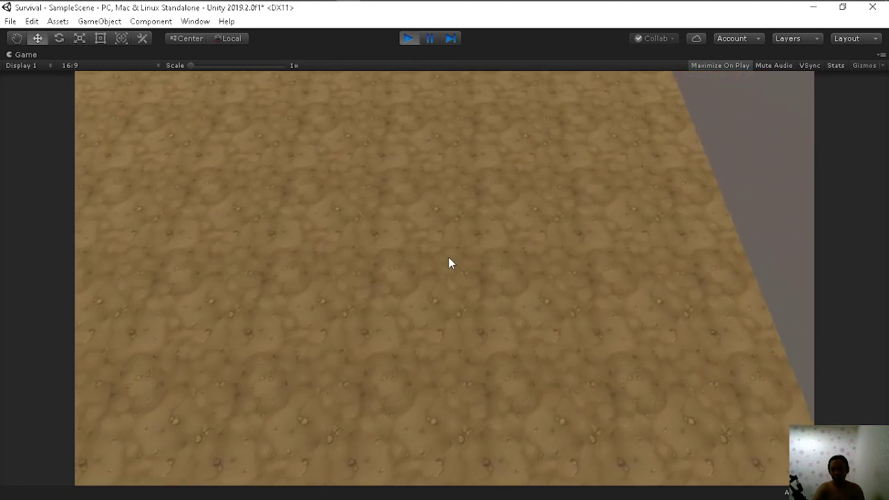
key("w")
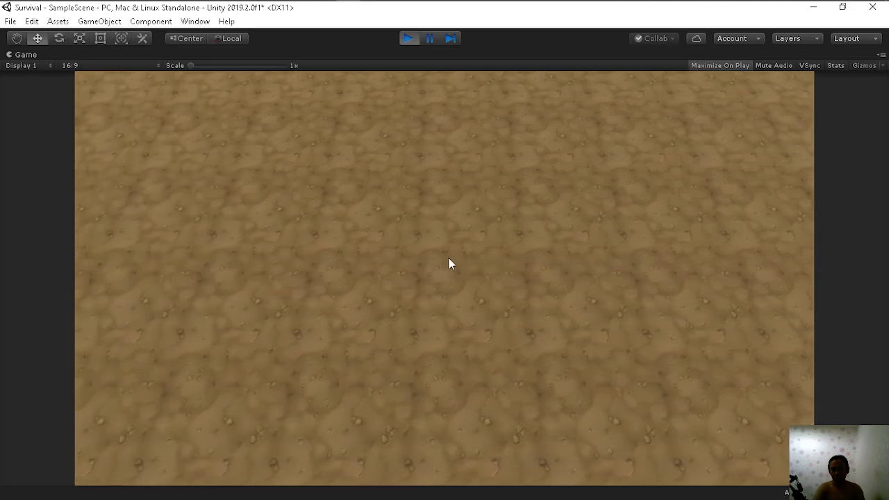
key("w")
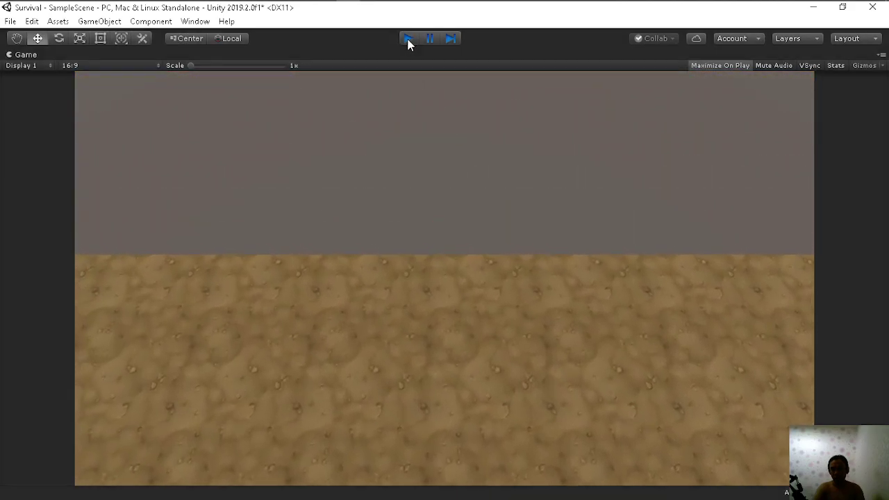
left_click(409, 39)
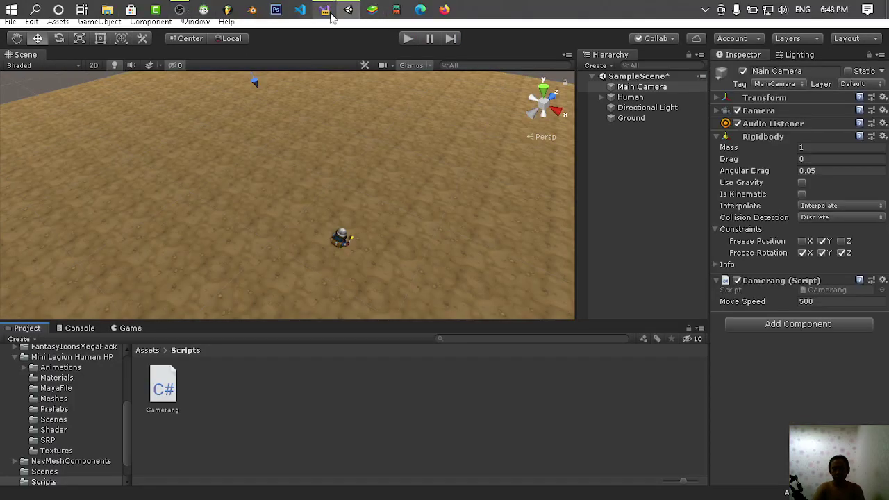
mouse_move(329, 13)
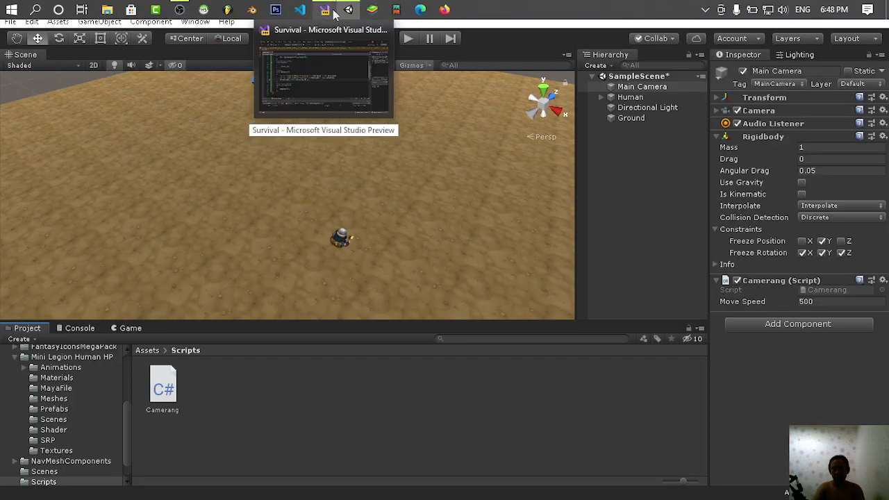
left_click(331, 12)
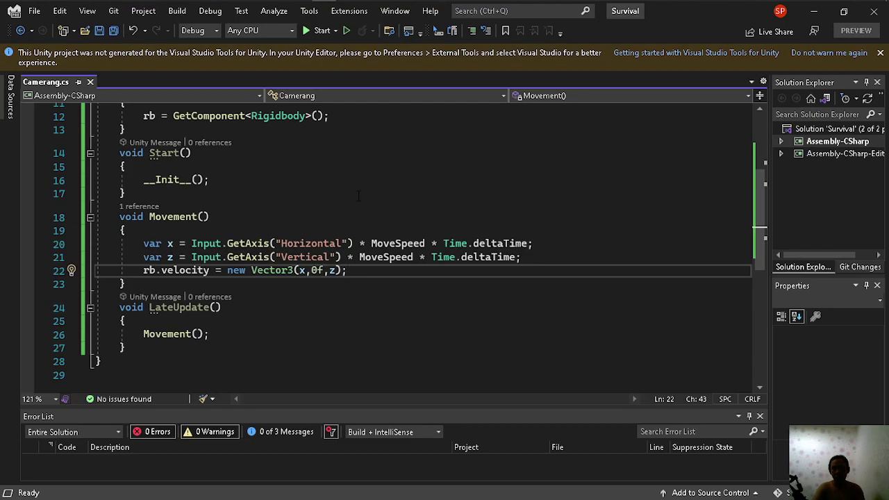
scroll(358, 196, "up", 3)
scroll(357, 200, "down", 2)
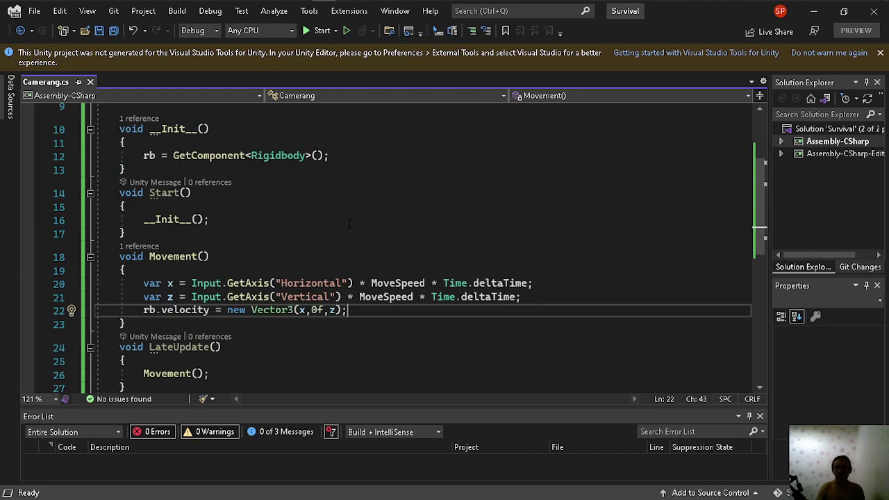
Step: Select the Move Speed value 500 in Unity, then return to Camerang.cs in Visual Studio
key("alt+Tab")
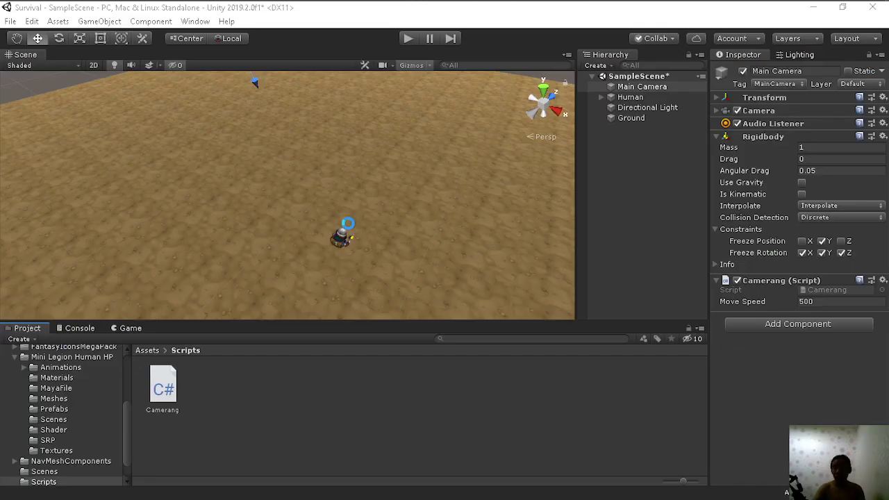
left_click(827, 301)
double_click(835, 300)
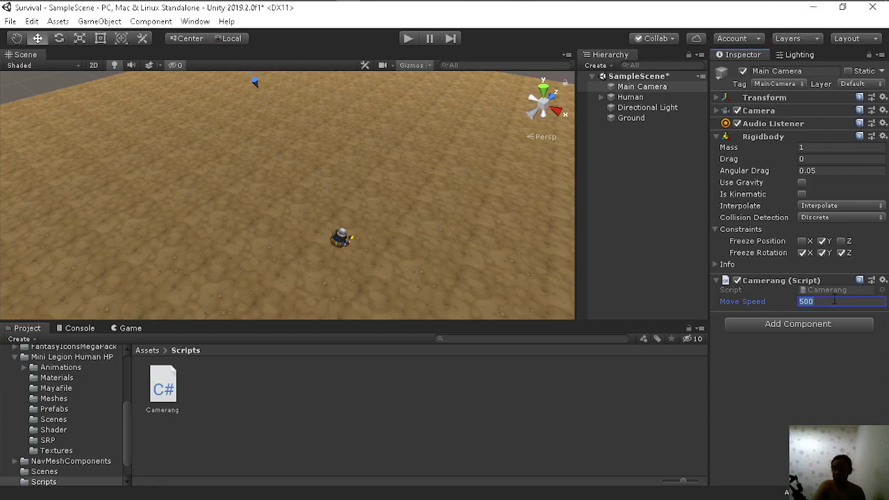
key("alt+Tab")
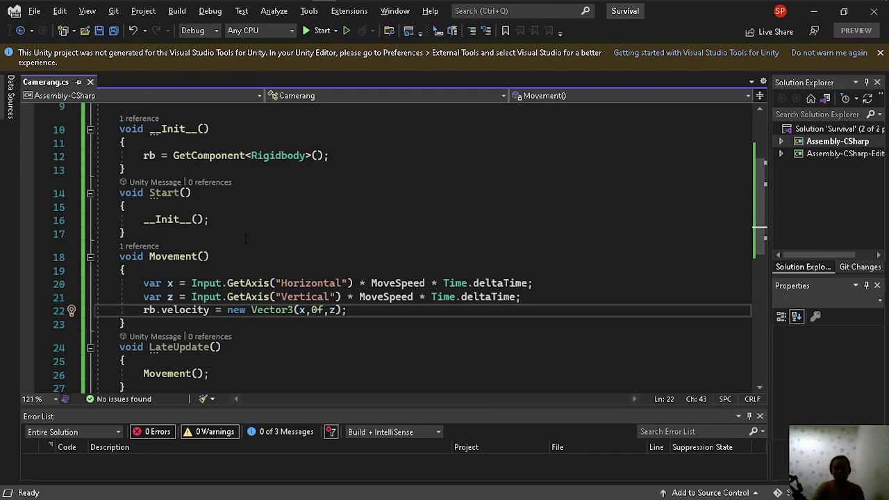
Step: Declare 'public float NormalizeSpeed;' on a new line below the MoveSpeed field
scroll(246, 239, "up", 3)
left_click(289, 217)
key("Return")
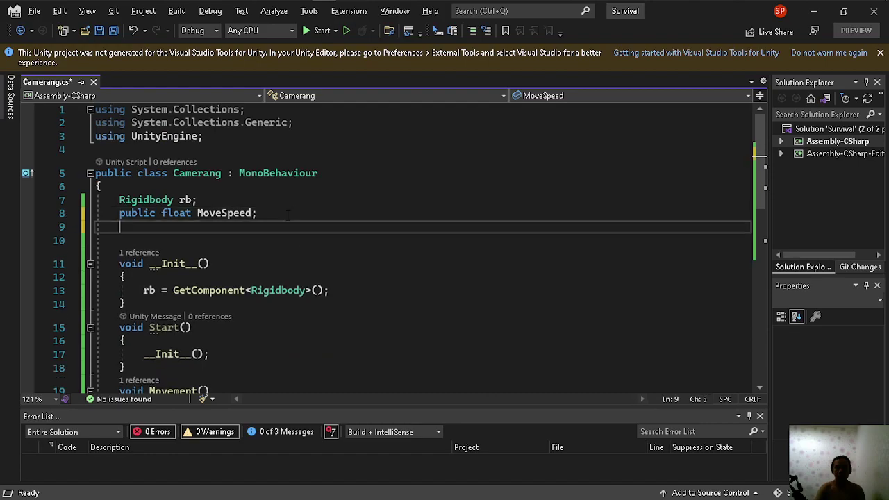
key("Tab")
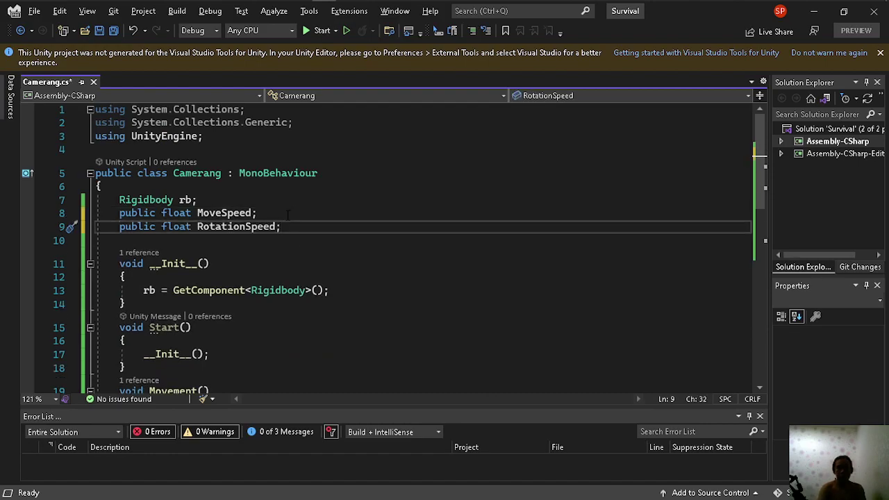
key("ctrl+shift+Left")
key("ctrl+shift+Left")
type("Ro")
key("BackSpace")
key("BackSpace")
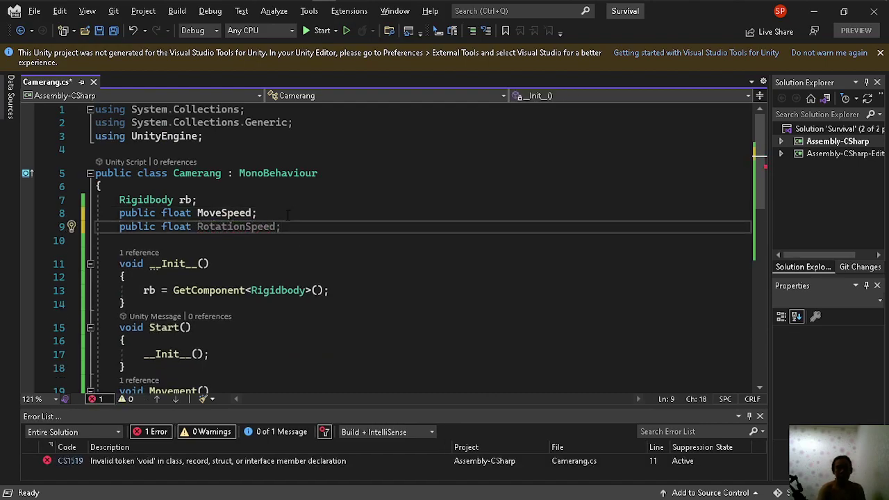
type("Normal")
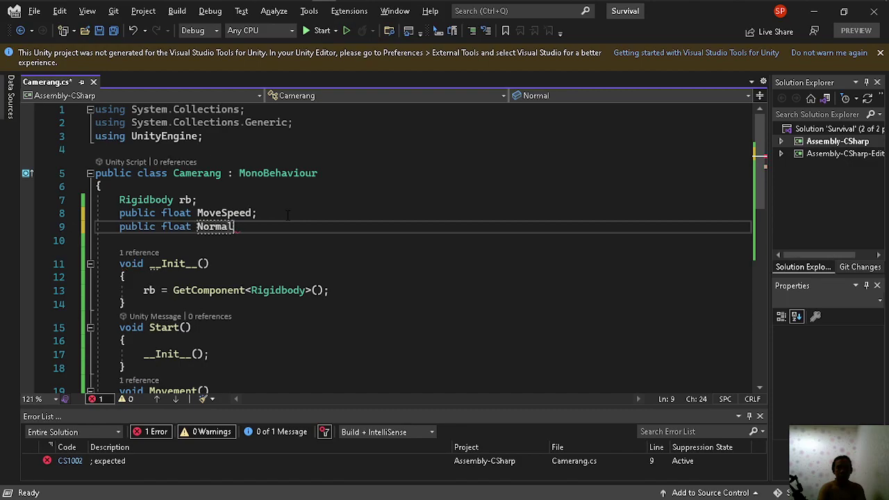
type("izeSSpee")
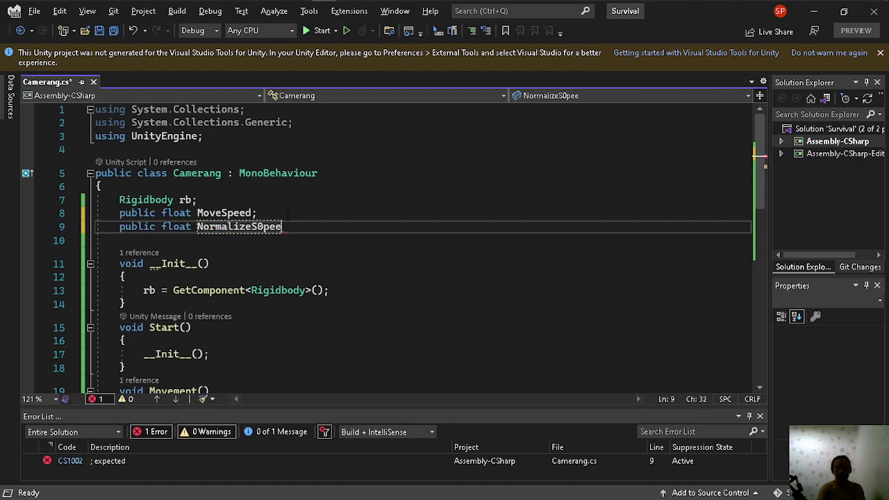
key("BackSpace")
key("BackSpace")
key("BackSpace")
key("BackSpace")
type("peed;")
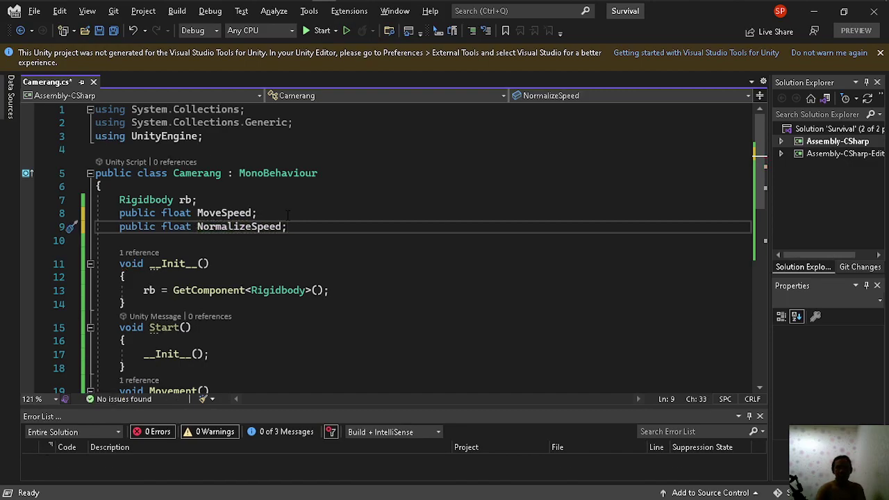
scroll(292, 218, "down", 2)
scroll(300, 221, "down", 4)
scroll(301, 222, "up", 2)
Step: Add a line 'rb.velocity.normalized * NormalizeSpeed;' below the velocity assignment and check its error
left_click(366, 244)
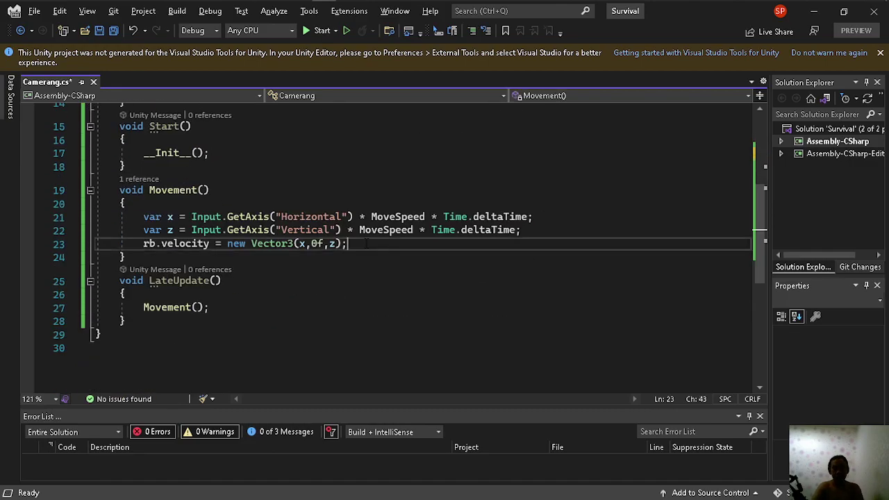
key("Return")
type("r")
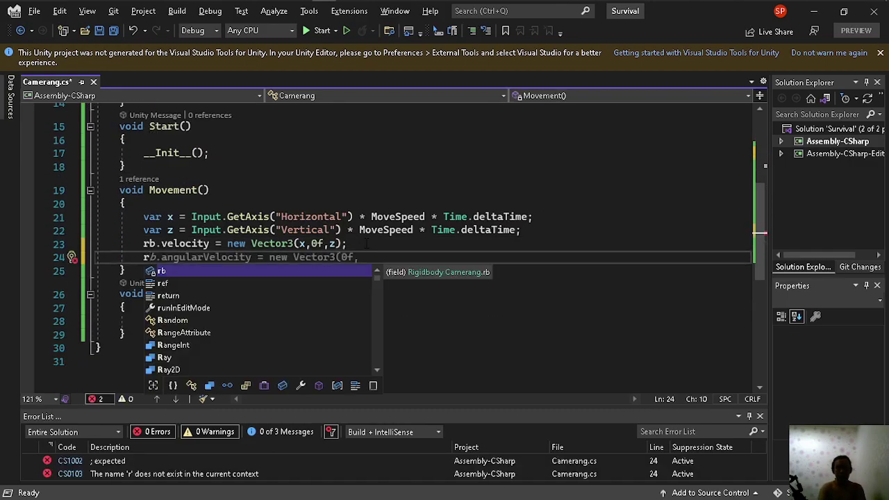
type("b.velocity.")
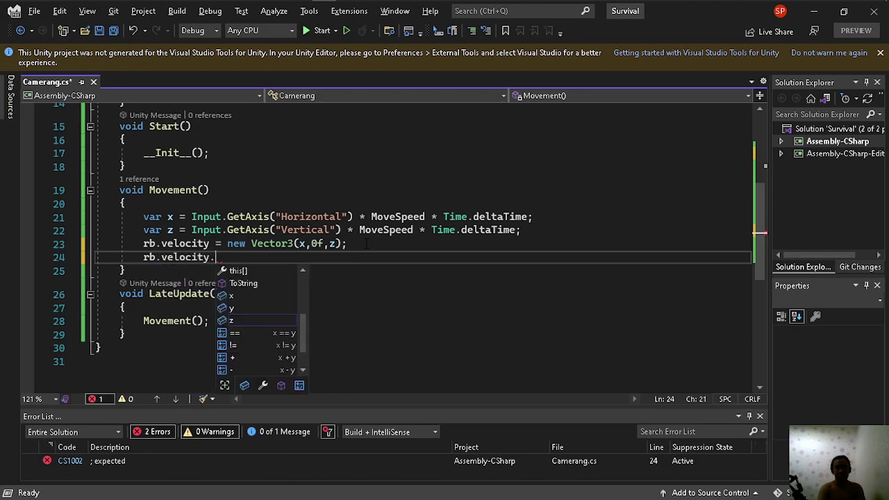
type("no")
key("Tab")
type("* ")
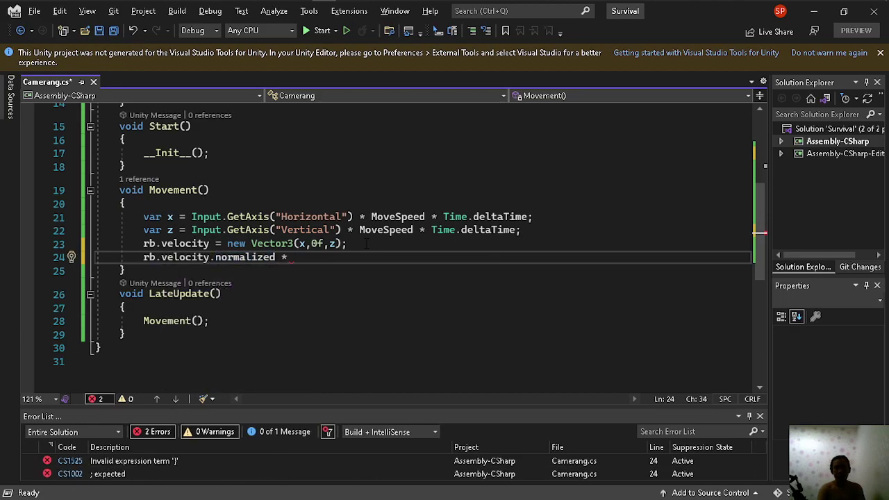
type("nor")
key("Tab")
type(";")
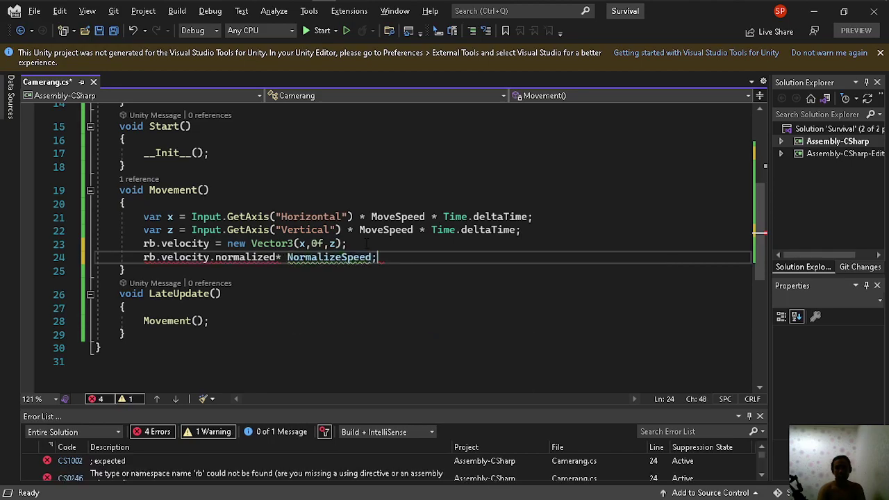
left_click(277, 257)
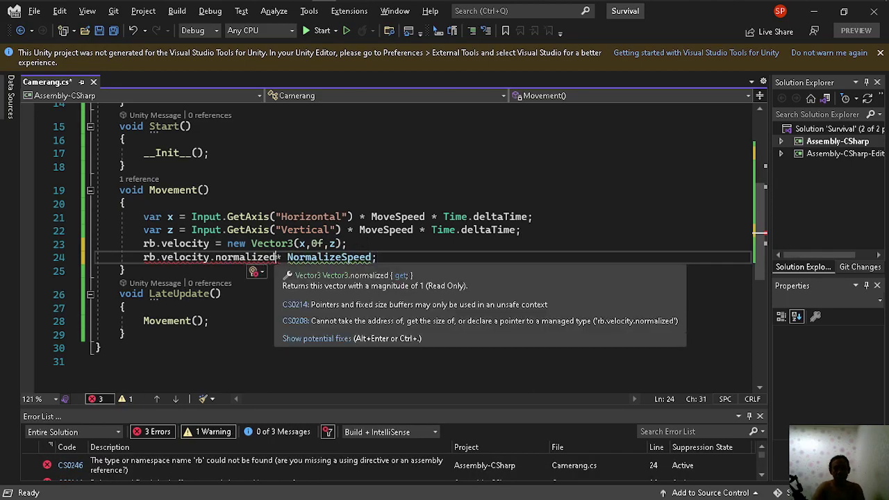
left_click(348, 230)
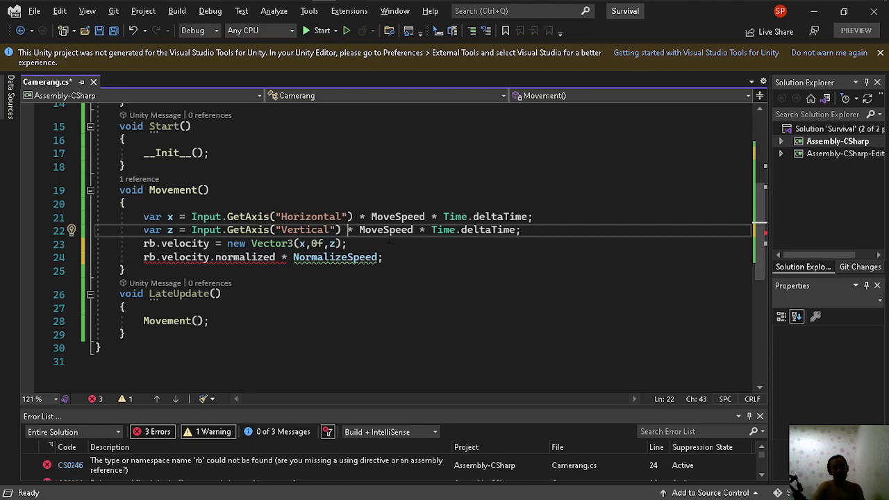
Step: Rewrite line 24 as 'rb.velocity = rb.velocity.normalized * NormalizeSpeed;'
mouse_move(342, 258)
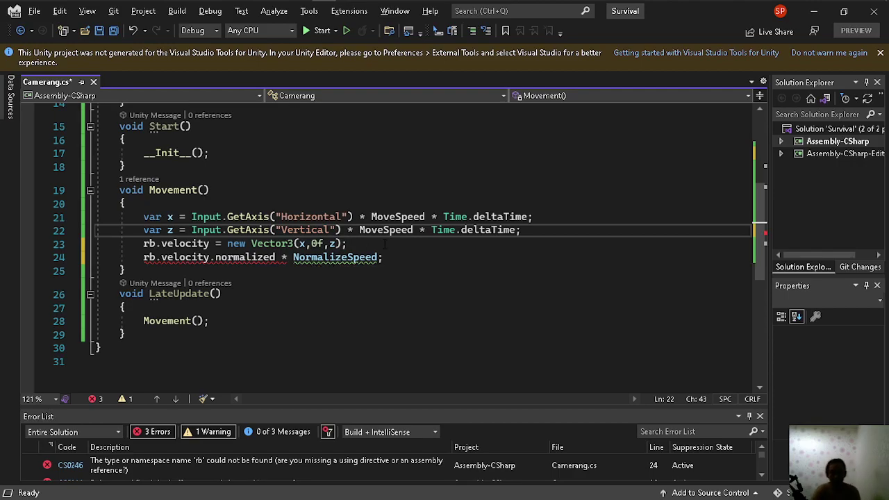
mouse_move(312, 230)
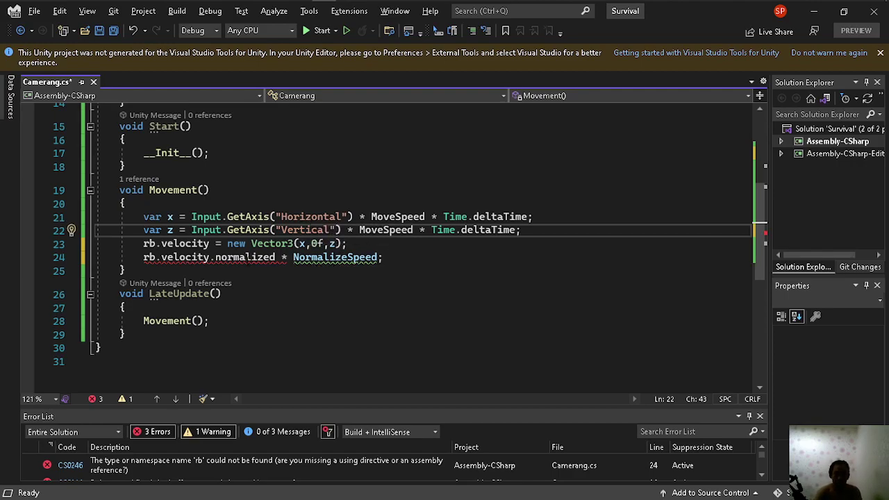
mouse_move(233, 259)
left_click_drag(394, 257, 287, 257)
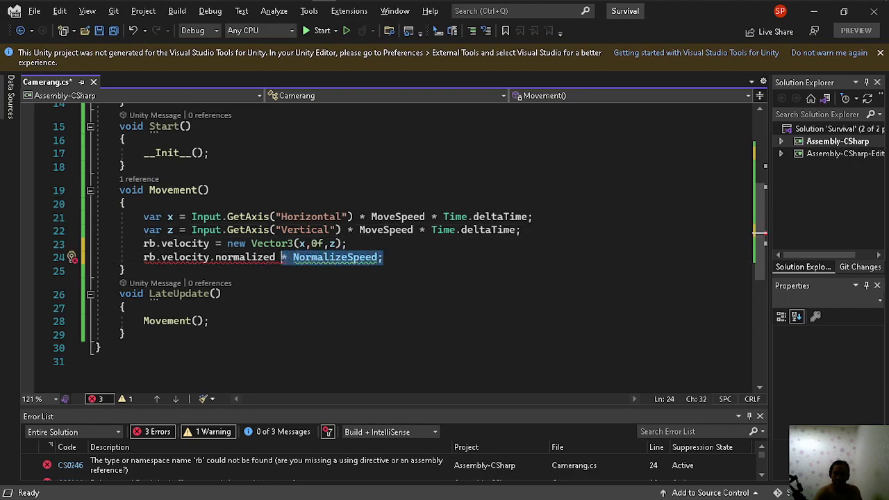
key("BackSpace")
key("BackSpace")
key("BackSpace")
key("BackSpace")
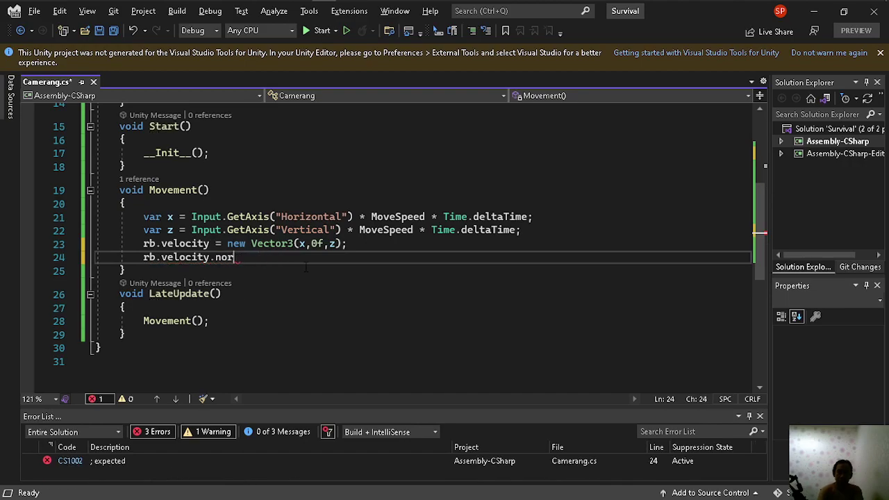
key("BackSpace")
key("BackSpace")
key("BackSpace")
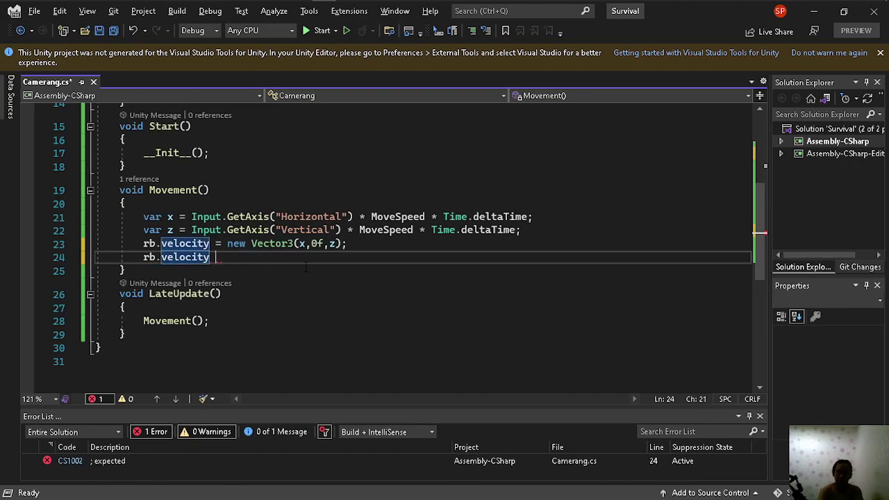
type("= rb.v")
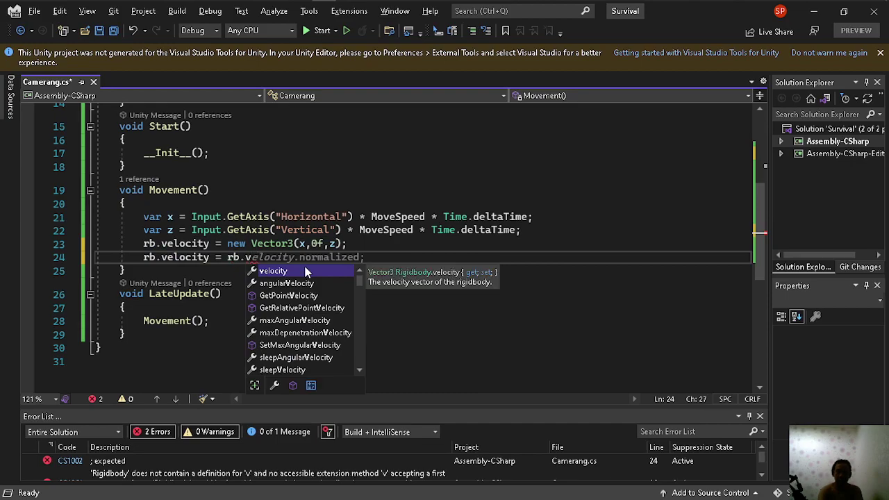
key("Tab")
type(".n")
key("Tab")
type("* ")
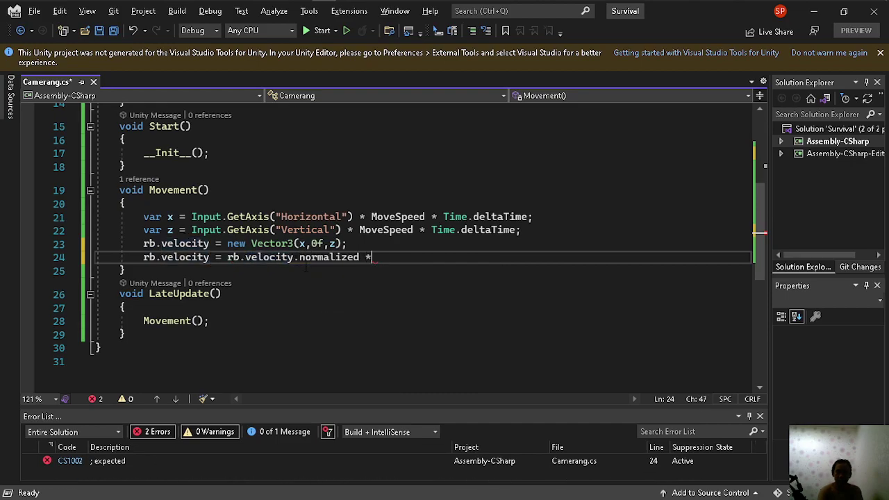
type("mo")
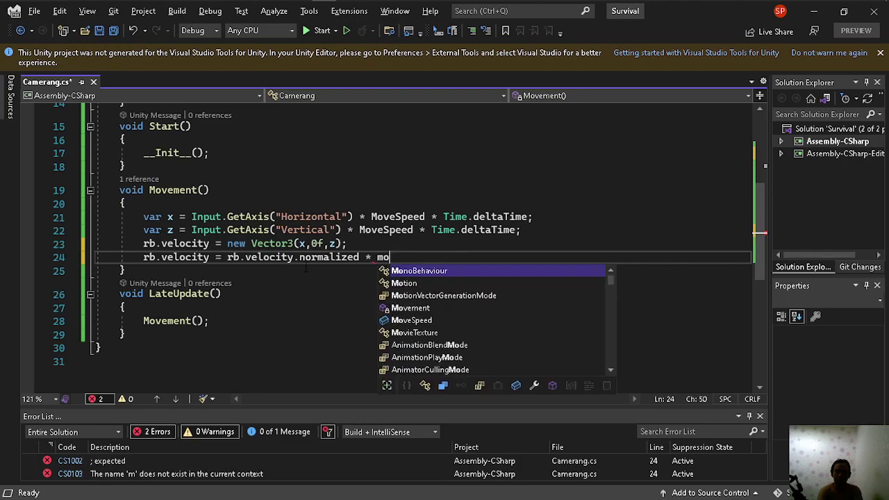
key("BackSpace")
key("BackSpace")
type("nor")
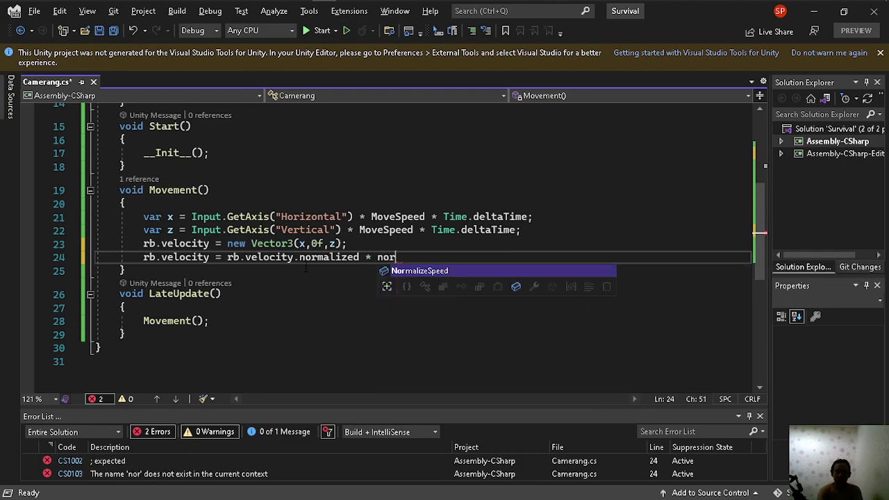
key("Tab")
type(";")
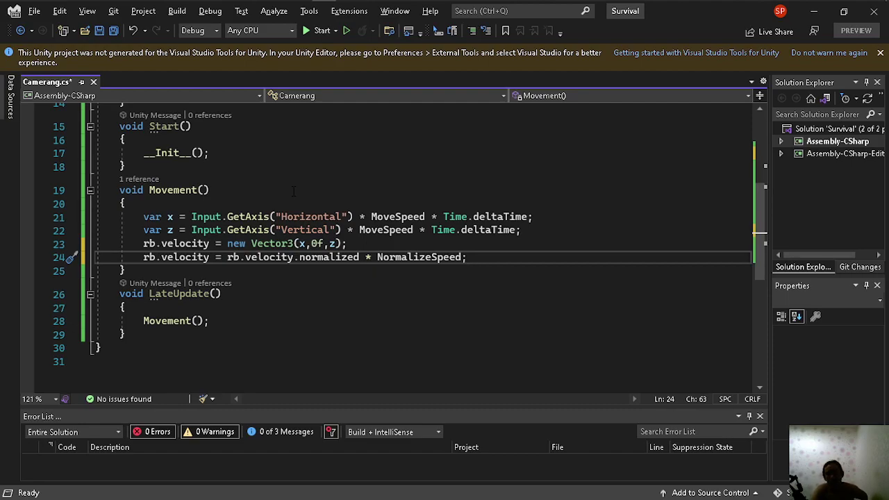
left_click_drag(209, 257, 140, 257)
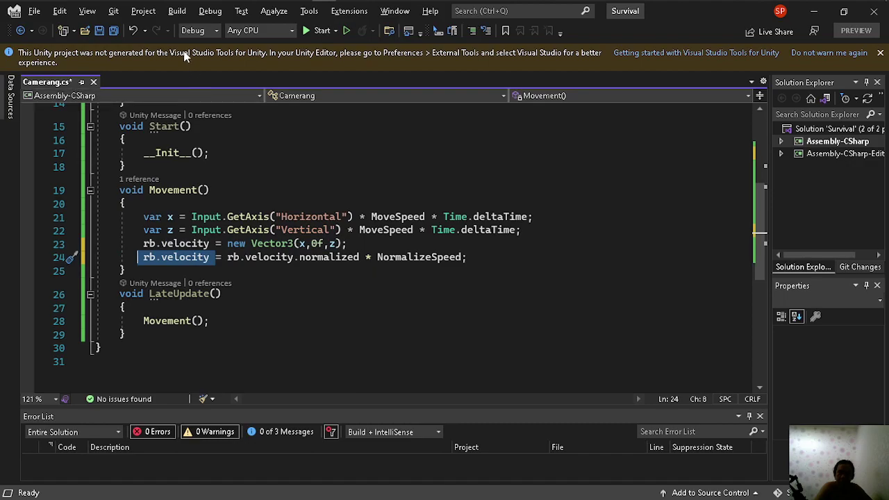
Step: Save the script, set Camerang's Normalize Speed to 8 in Unity, and enter Play mode
left_click(115, 31)
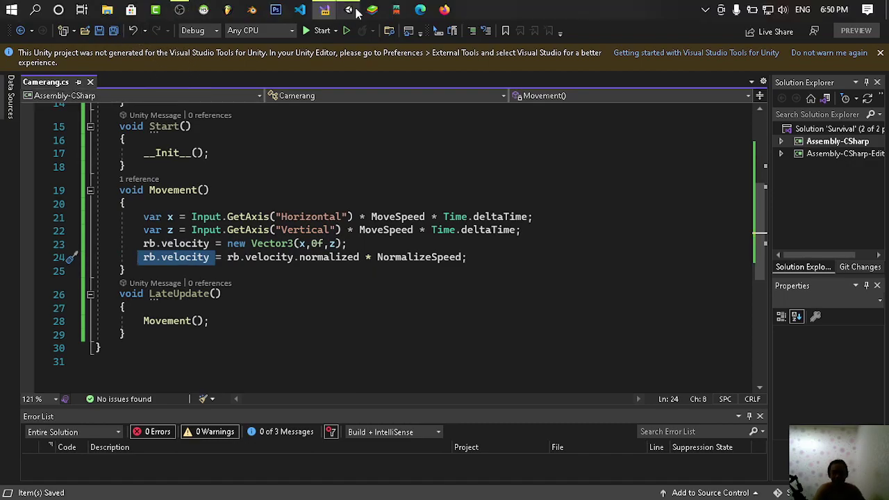
left_click(347, 10)
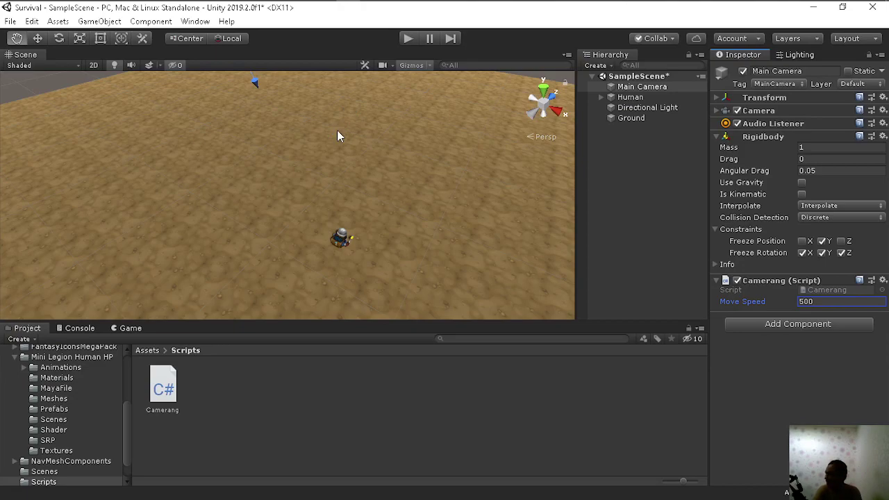
left_click(720, 136)
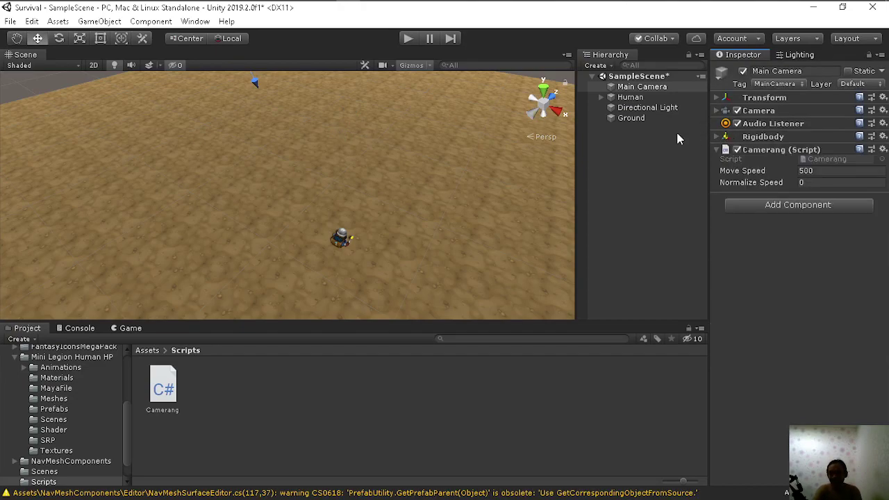
left_click(809, 182)
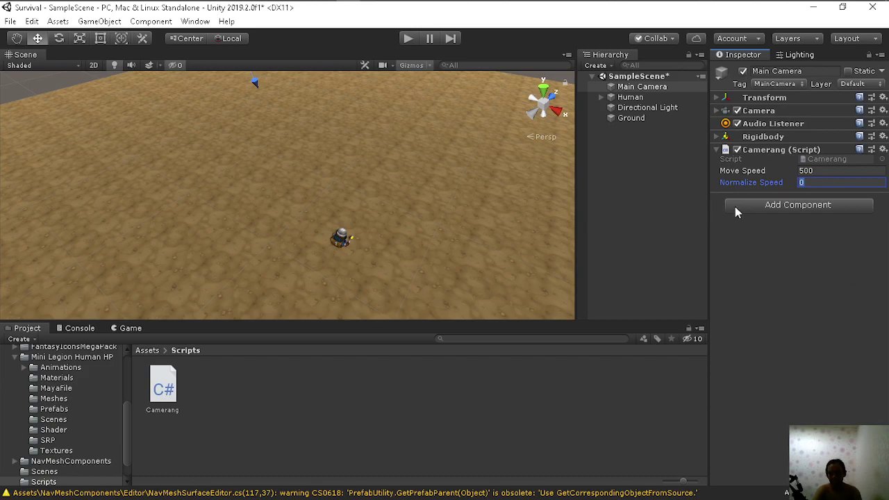
type("8")
left_click(416, 41)
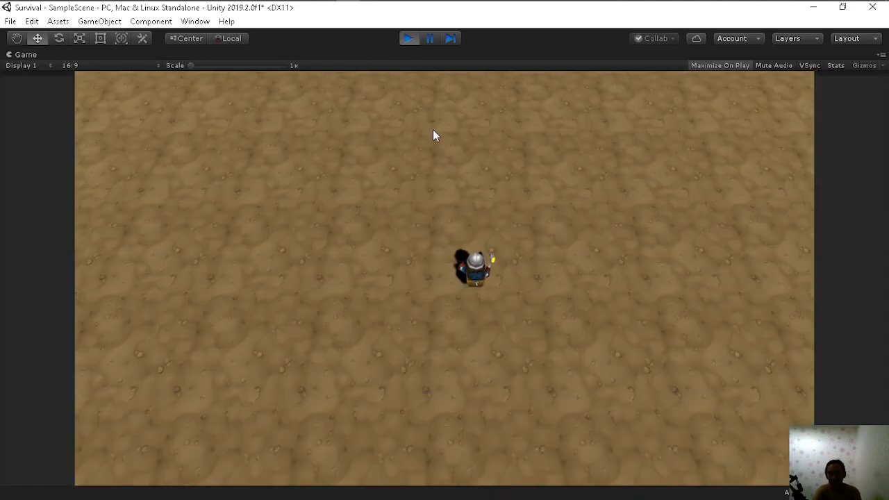
Step: Walk the character around with the A, S and D keys, then exit Play mode
key("a")
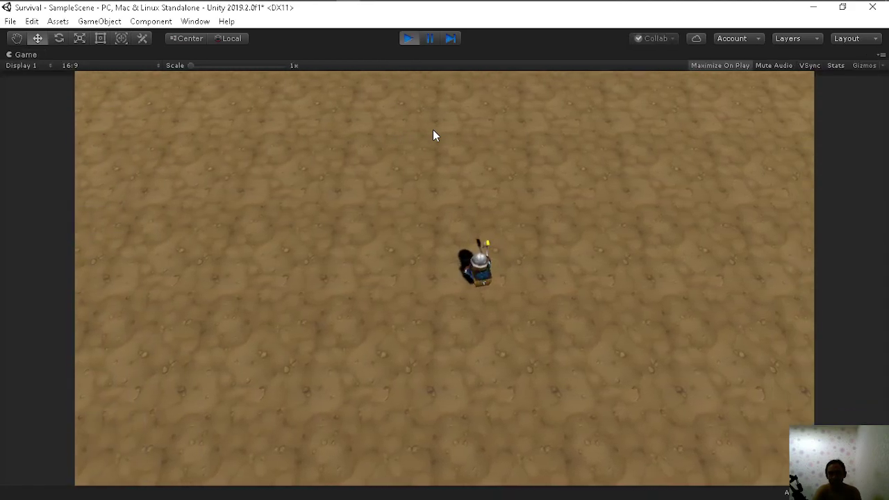
key("a")
key("d")
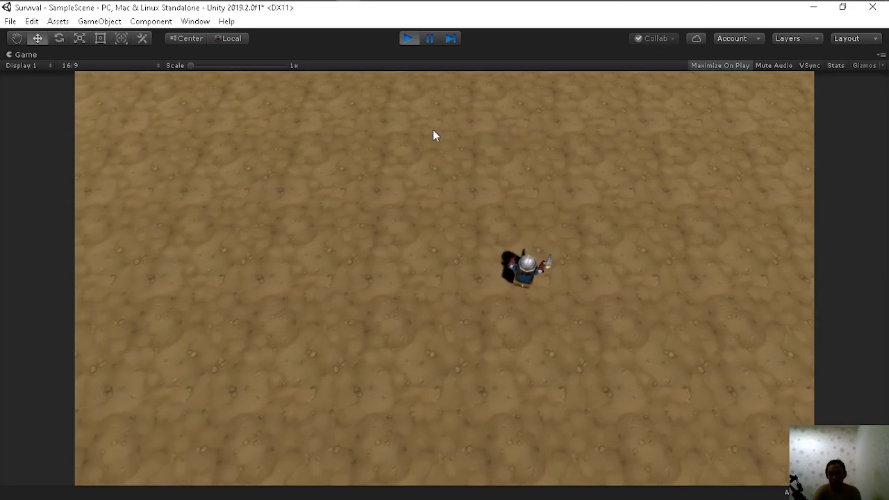
key("a")
key("s")
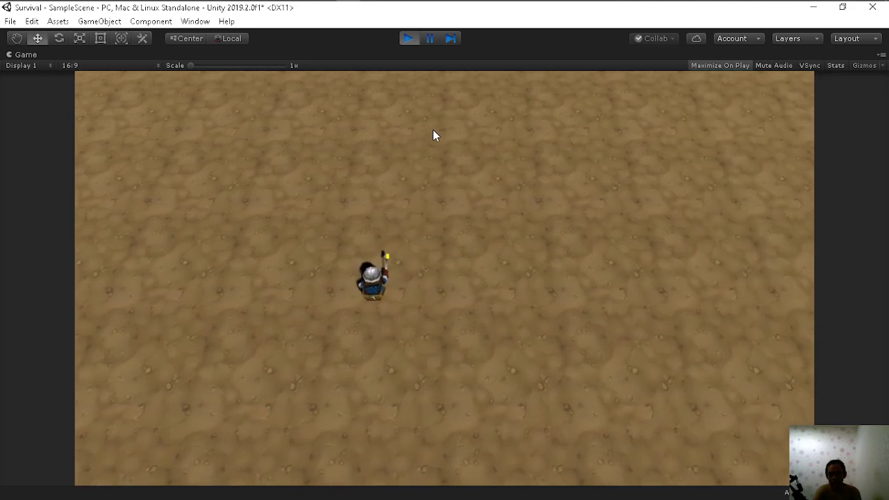
key("a")
key("s")
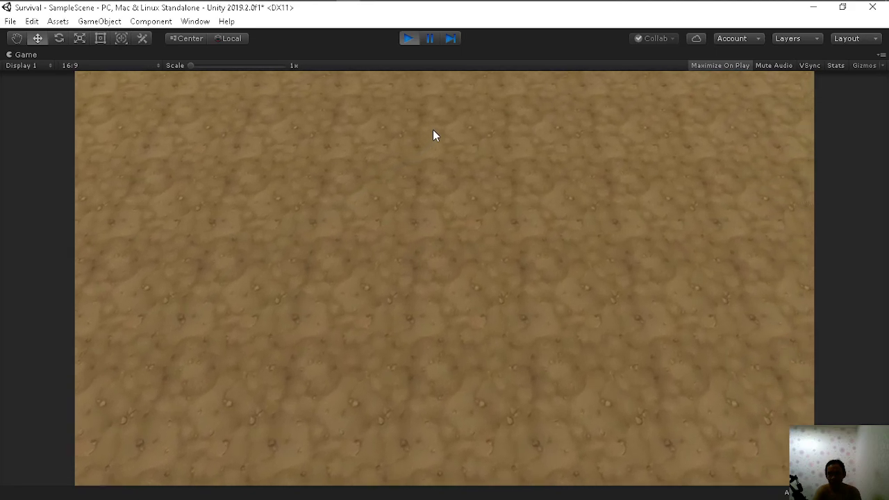
key("d")
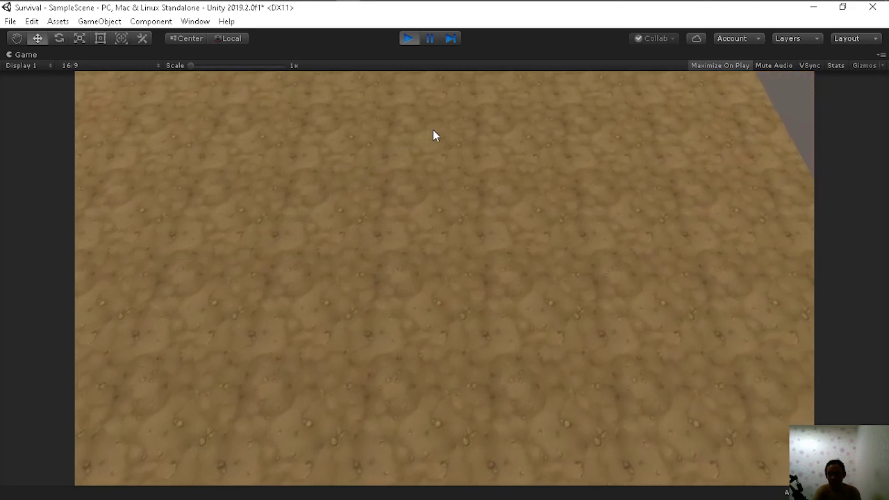
key("a")
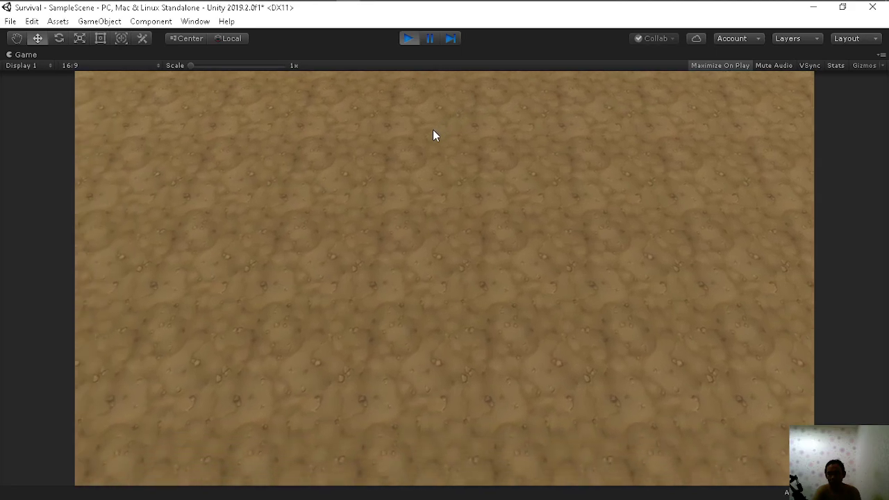
key("a")
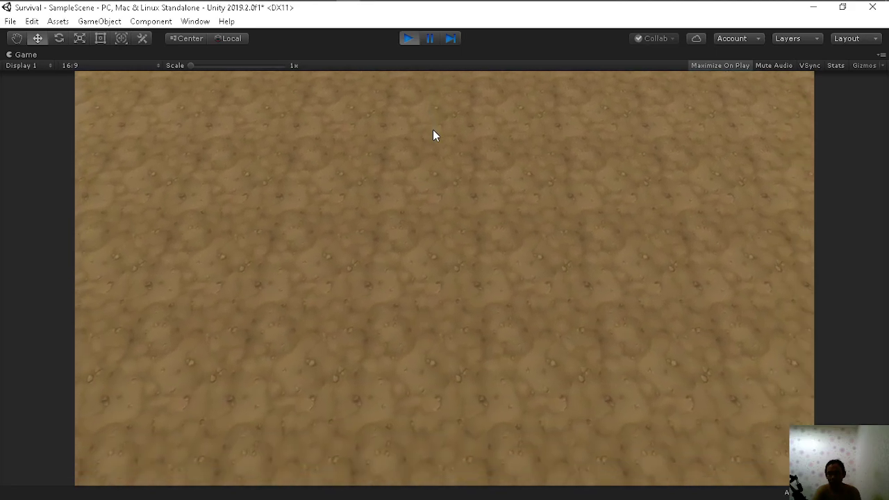
key("a")
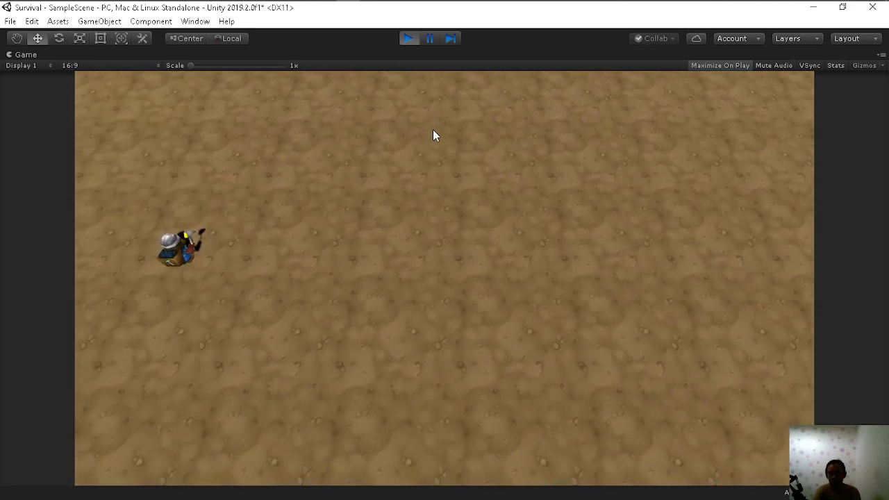
key("s")
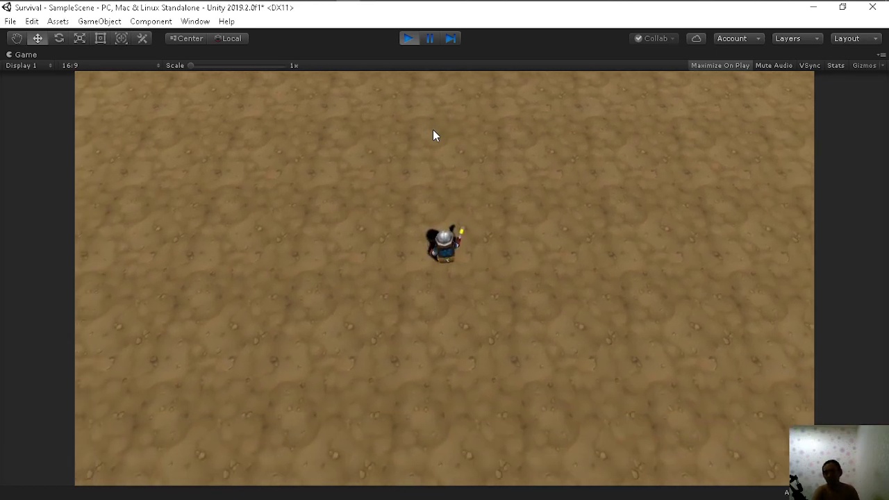
left_click(410, 39)
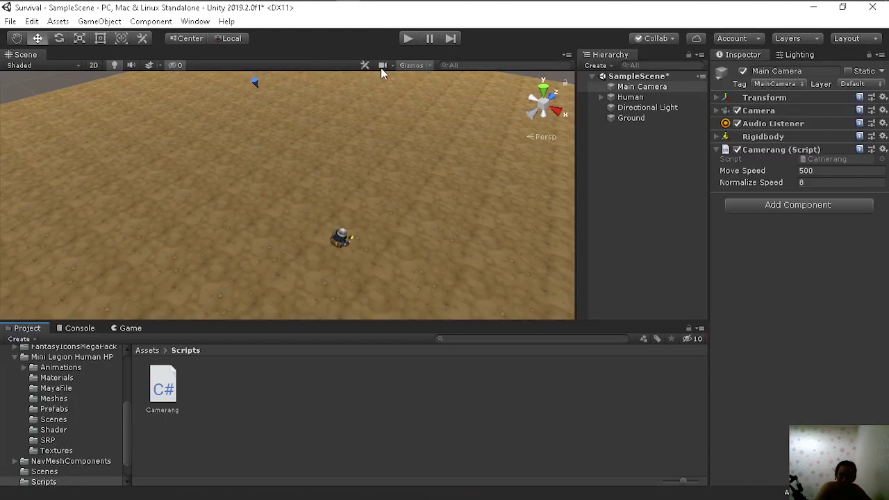
Step: Select the Human character to show its Animator using the Worker controller
left_click(632, 98)
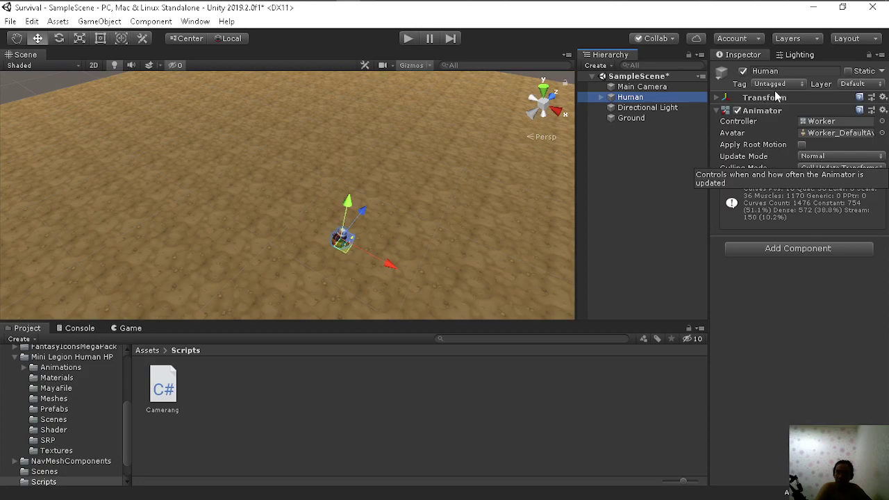
Step: Open the Animator window from Window > Animation and dock it into the scene area
left_click(643, 99)
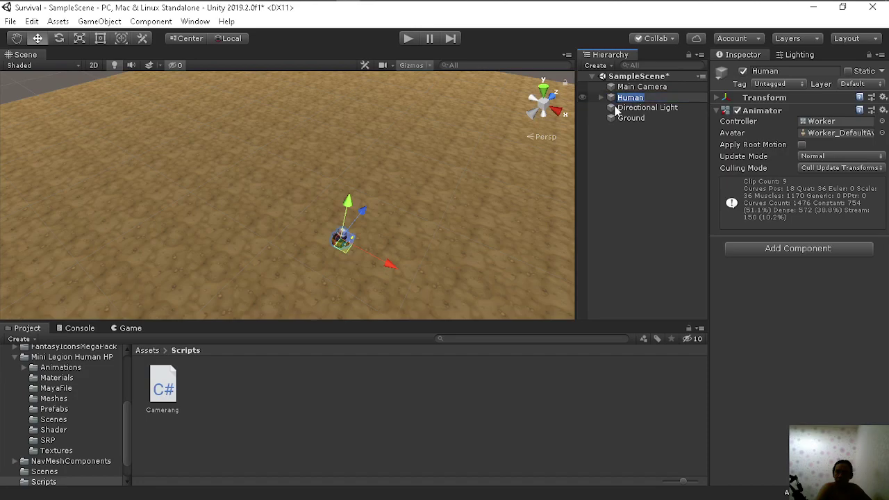
left_click(186, 25)
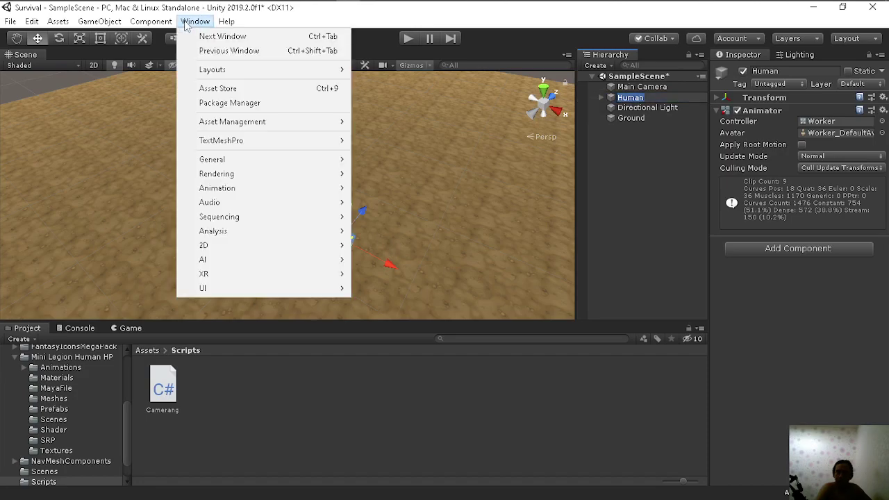
mouse_move(238, 191)
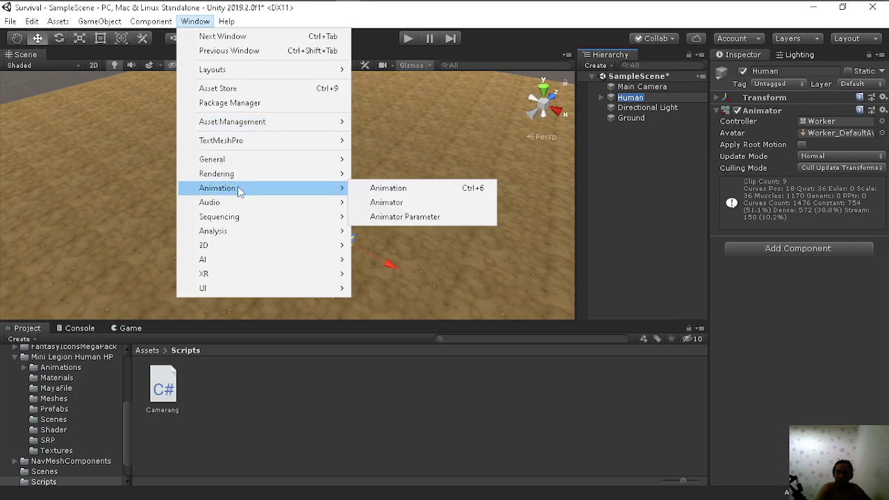
left_click(406, 208)
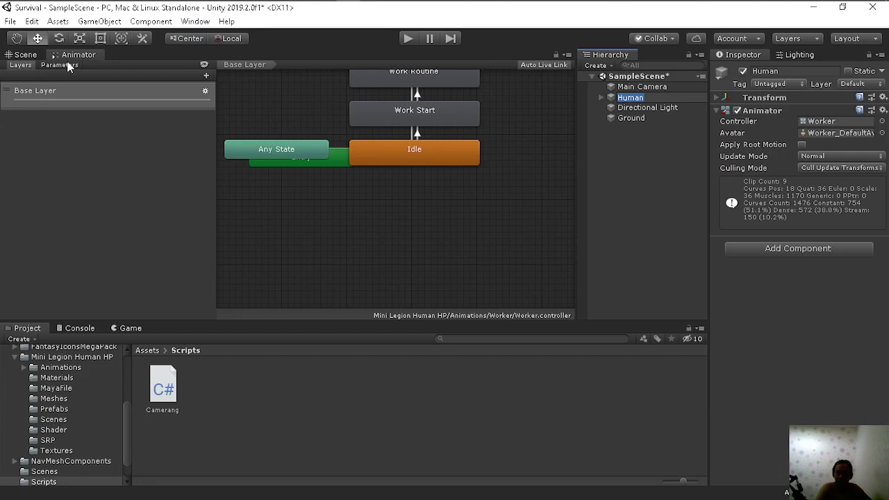
left_click_drag(71, 56, 203, 183)
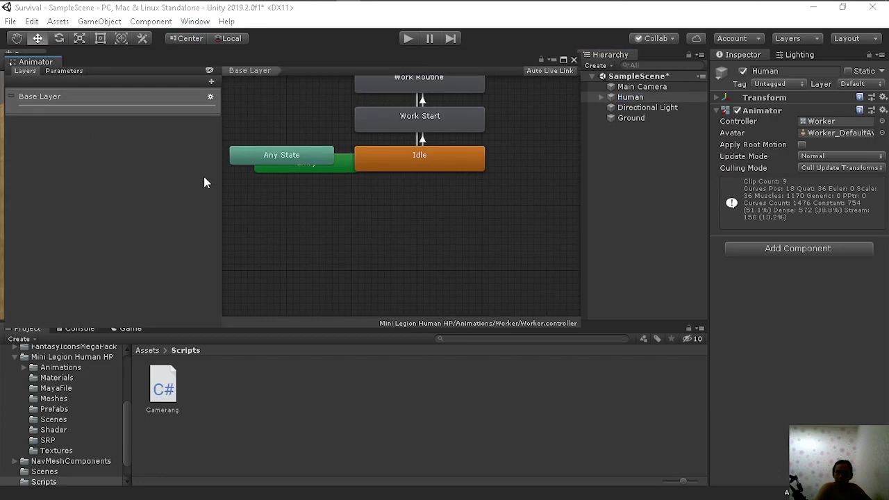
mouse_move(48, 62)
left_mouse_down()
mouse_move(49, 15)
mouse_move(240, 102)
left_mouse_up()
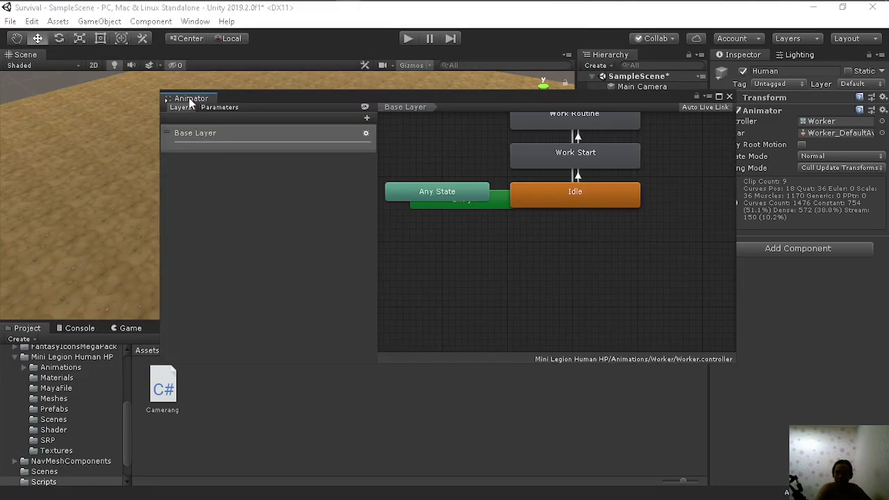
left_click_drag(191, 101, 73, 65)
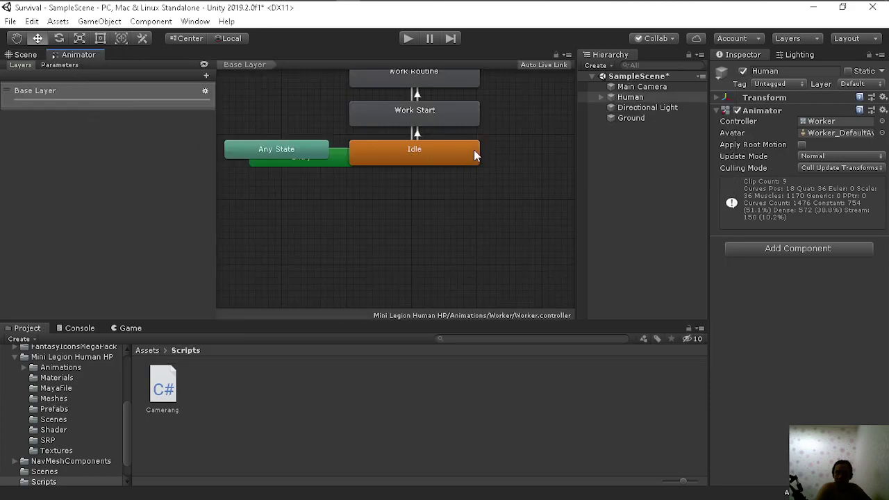
Step: Arrange the Worker graph and delete the Work Start to Work Routine transition
middle_click_drag(473, 149, 441, 245)
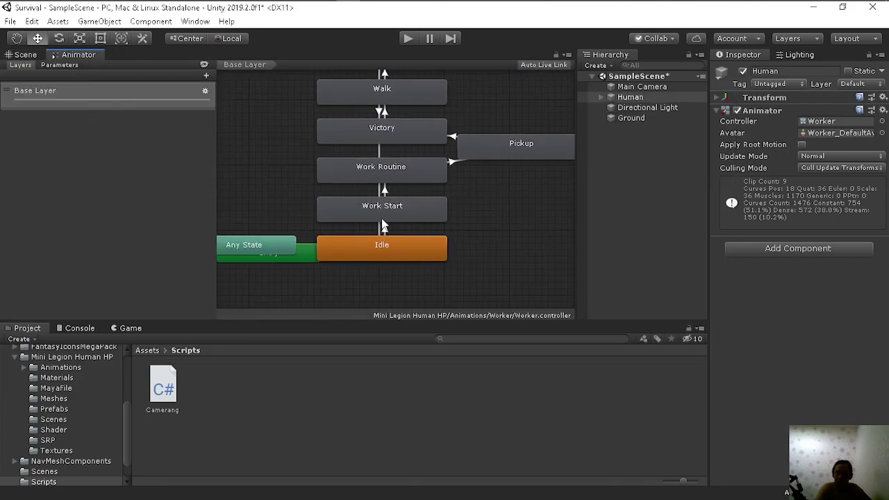
middle_click_drag(408, 187, 399, 276)
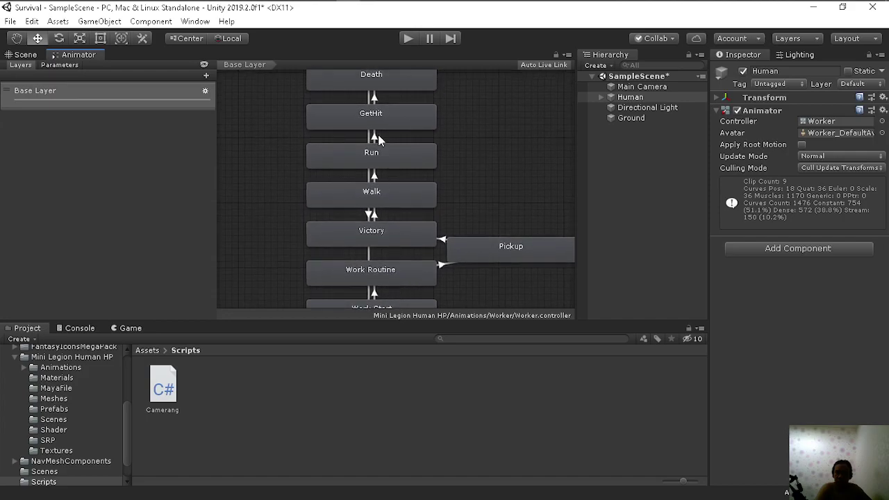
mouse_move(376, 135)
middle_mouse_down()
mouse_move(372, 220)
mouse_move(392, 147)
mouse_move(432, 104)
mouse_move(429, 124)
mouse_move(471, 104)
middle_mouse_up()
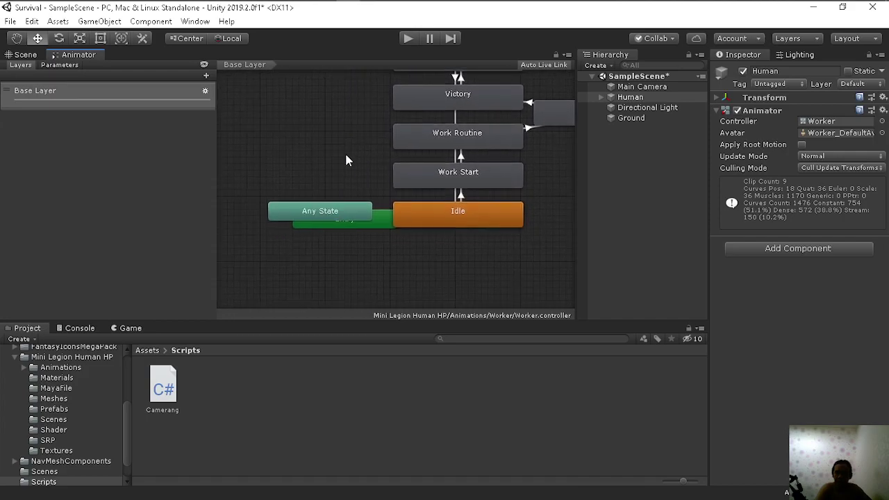
left_click(343, 219)
mouse_move(343, 230)
left_mouse_down()
mouse_move(339, 186)
mouse_move(327, 201)
left_mouse_up()
middle_click_drag(326, 200, 261, 211)
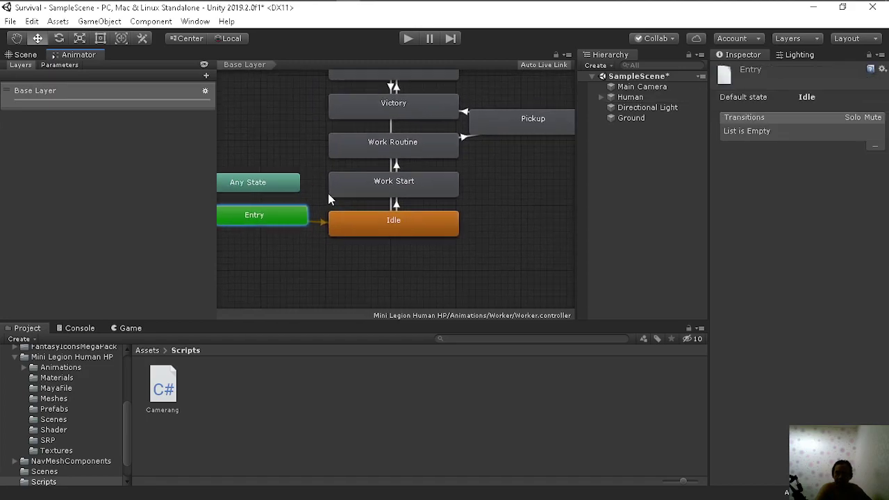
left_click(396, 203)
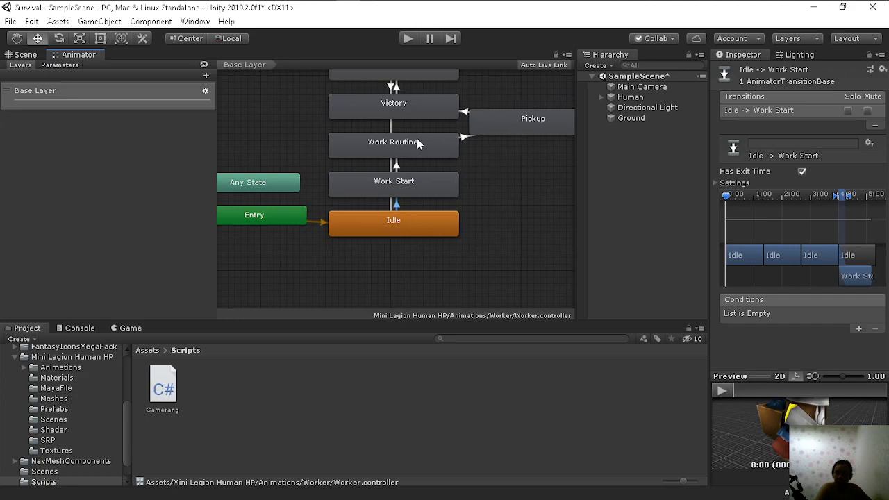
left_click(631, 97)
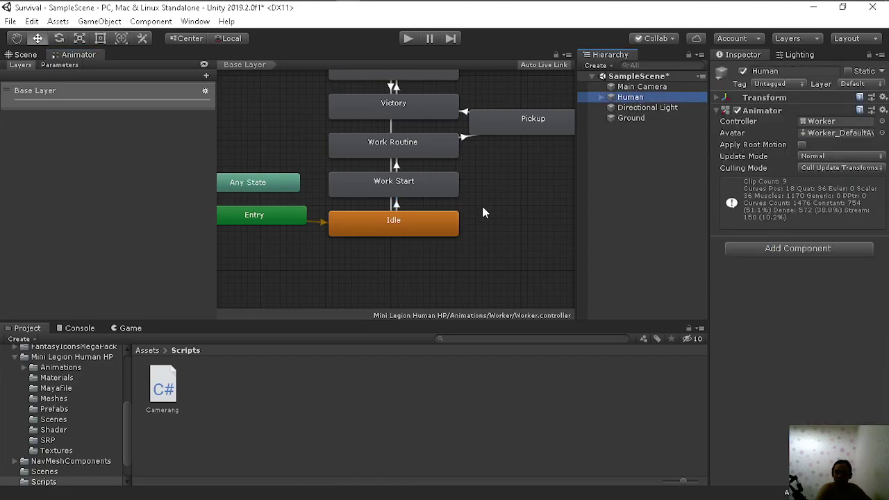
left_click(396, 206)
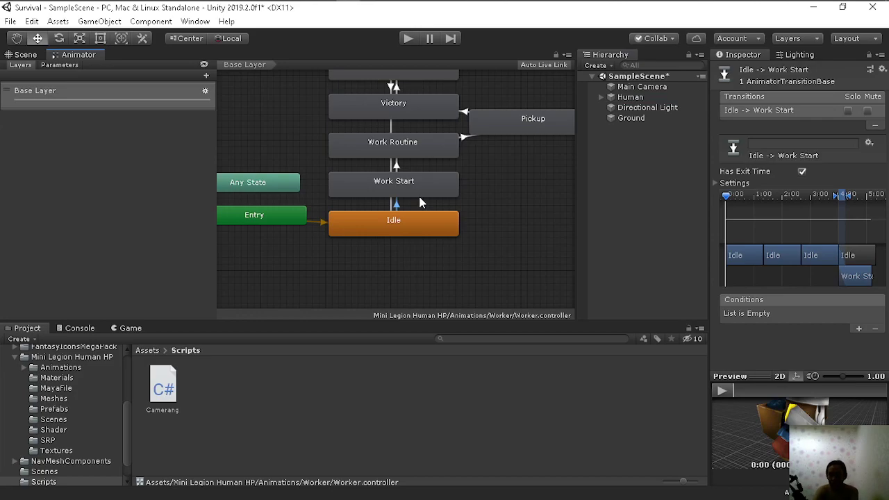
left_click(397, 165)
key("Delete")
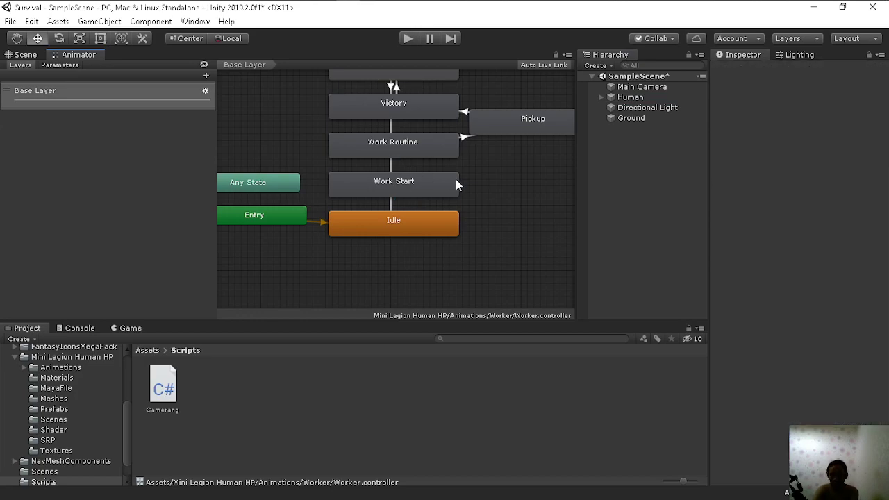
left_click(465, 137)
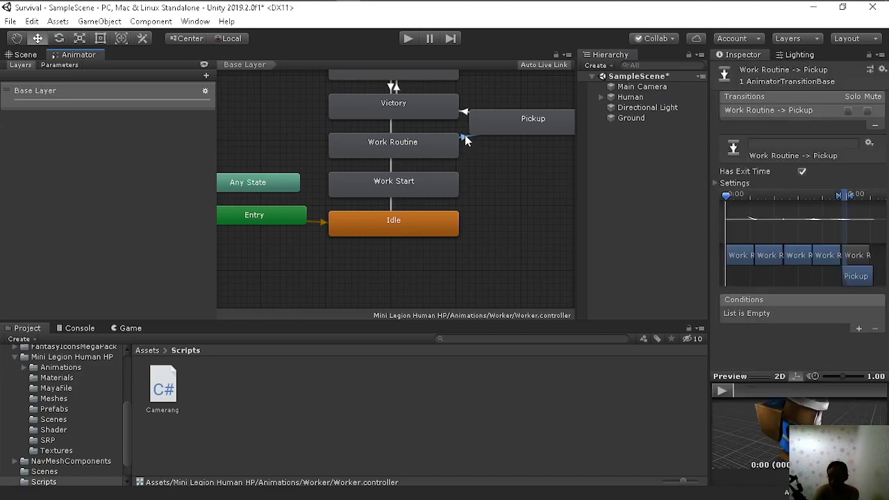
middle_click_drag(465, 140, 480, 210)
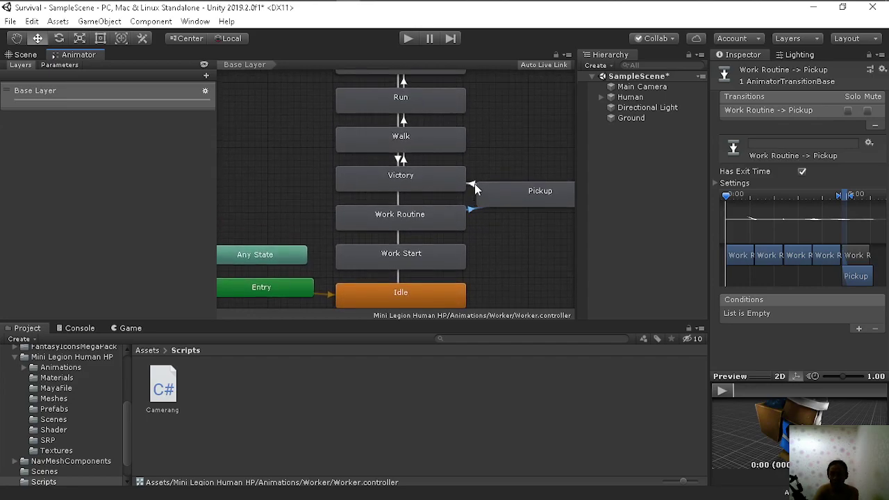
Step: Delete the transitions around the Pickup state and two further Worker transitions
right_click(471, 209)
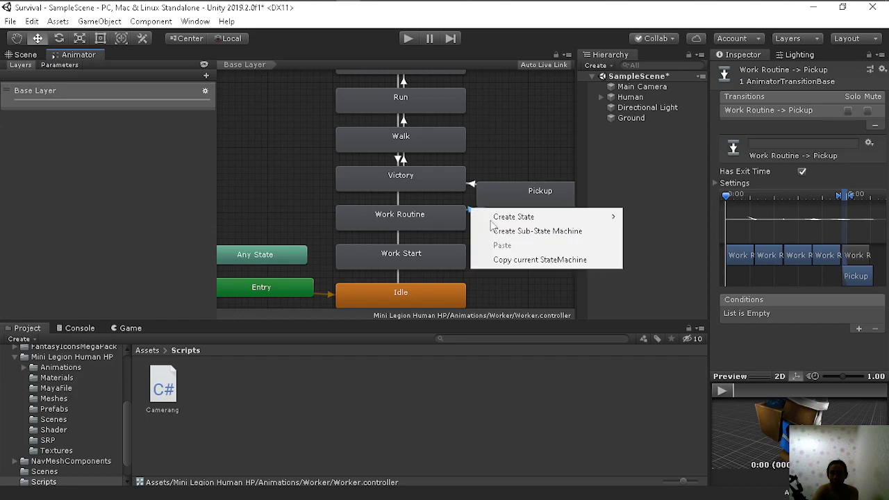
left_click(477, 200)
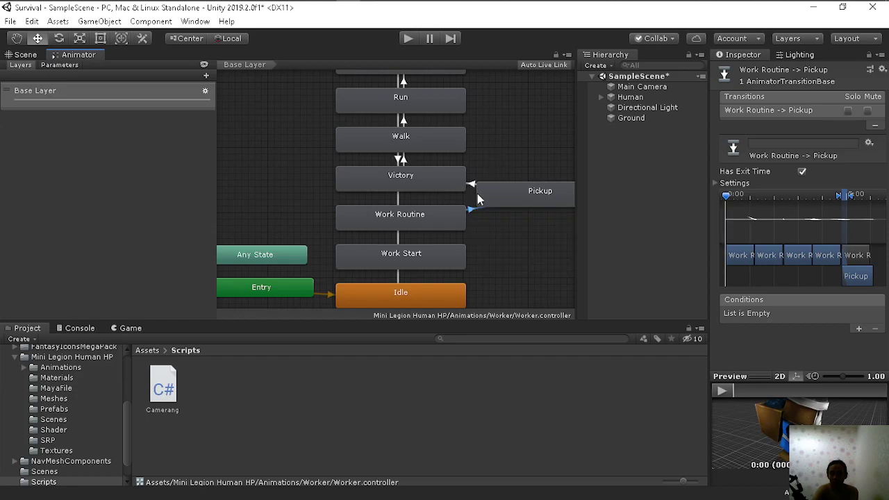
left_click(473, 184)
left_click(478, 199)
left_click(473, 209)
key("Delete")
left_click(400, 202)
key("Delete")
left_click(405, 163)
key("Delete")
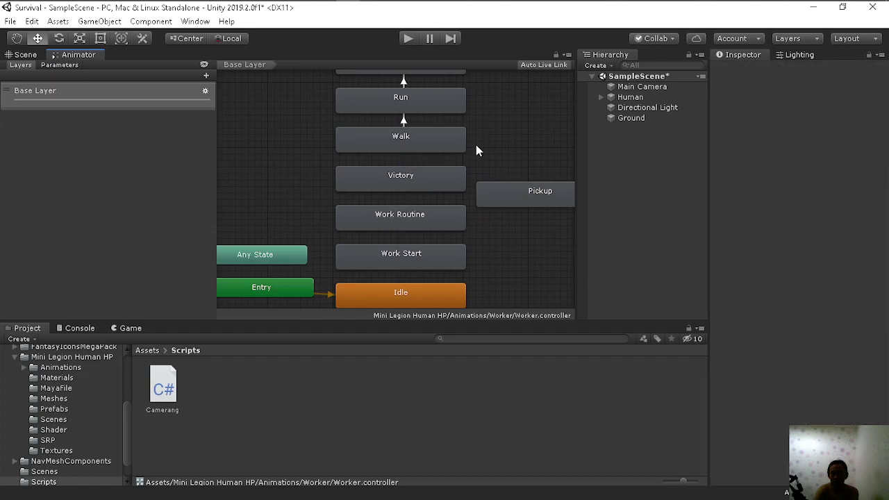
Step: Delete the Walk to Run transition and rearrange the graph around Entry, Walk and Pickup
middle_click_drag(477, 146, 492, 232)
left_click(419, 207)
key("Delete")
left_click(419, 168)
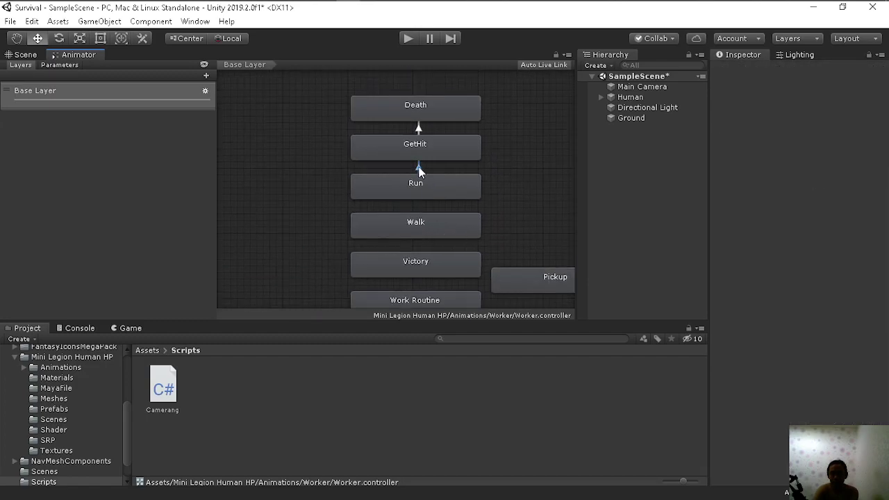
scroll(452, 199, "down", 5)
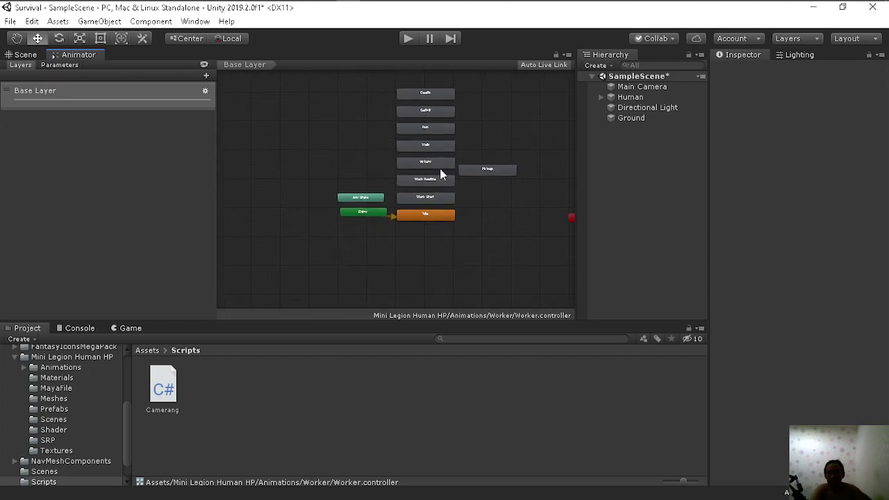
scroll(435, 196, "up", 6)
middle_click_drag(435, 197, 492, 178)
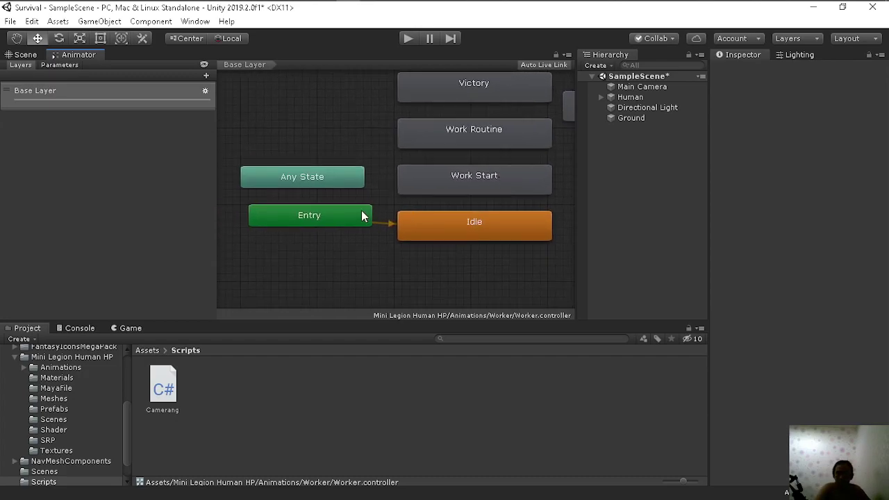
left_click_drag(362, 216, 353, 217)
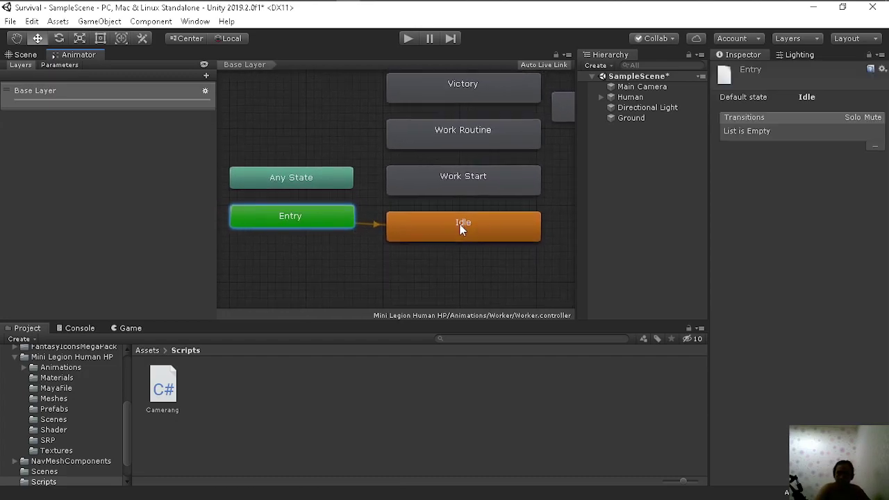
middle_click_drag(460, 228, 389, 275)
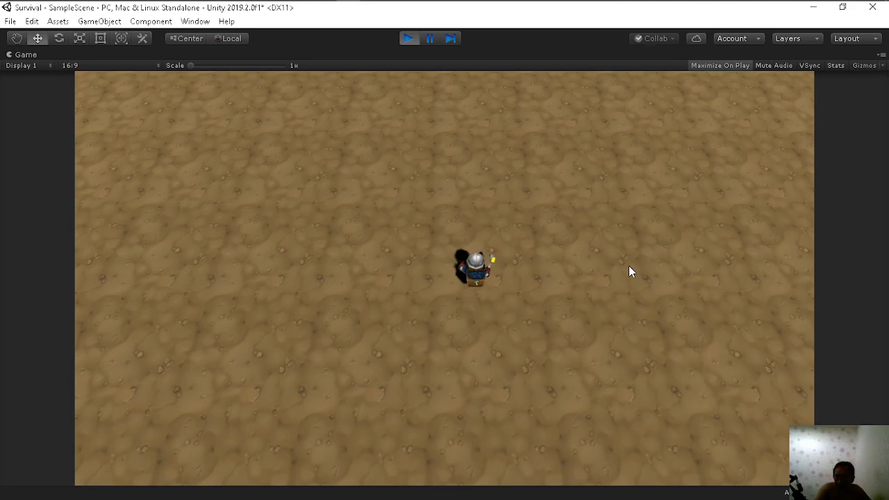
Step: Stop the play test, select the Human character, and widen the Animator's state graph area
left_click(409, 40)
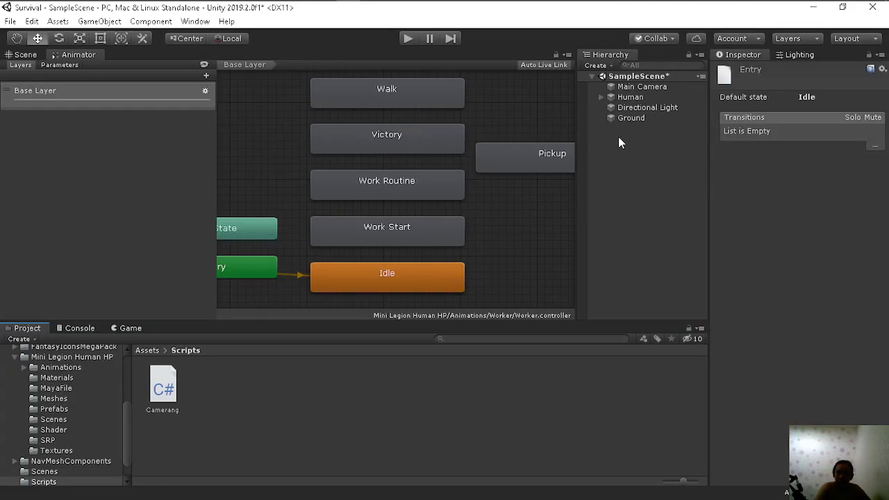
left_click(640, 98)
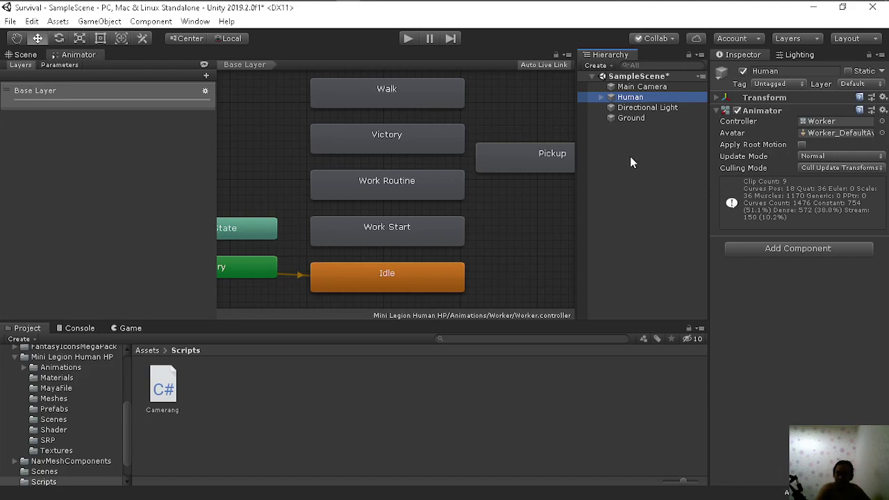
left_click_drag(216, 132, 131, 145)
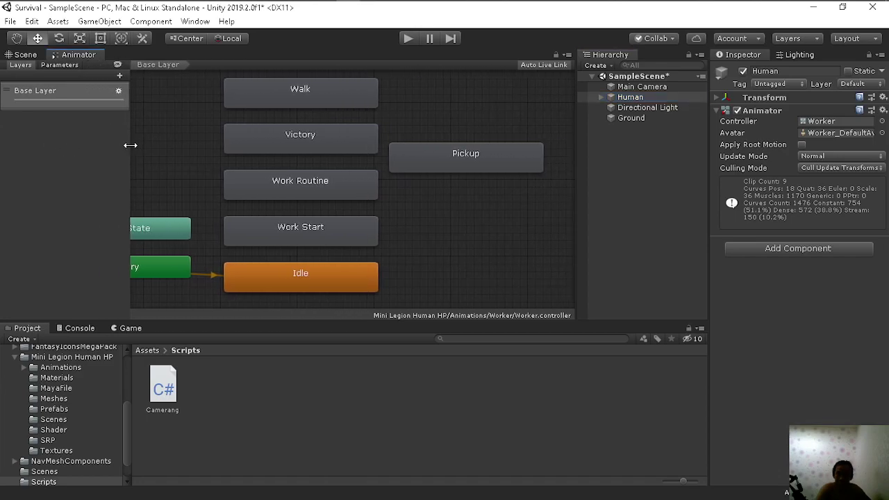
Step: Play the game in the Game view and walk the character left, right, up and down with WASD
left_click(129, 328)
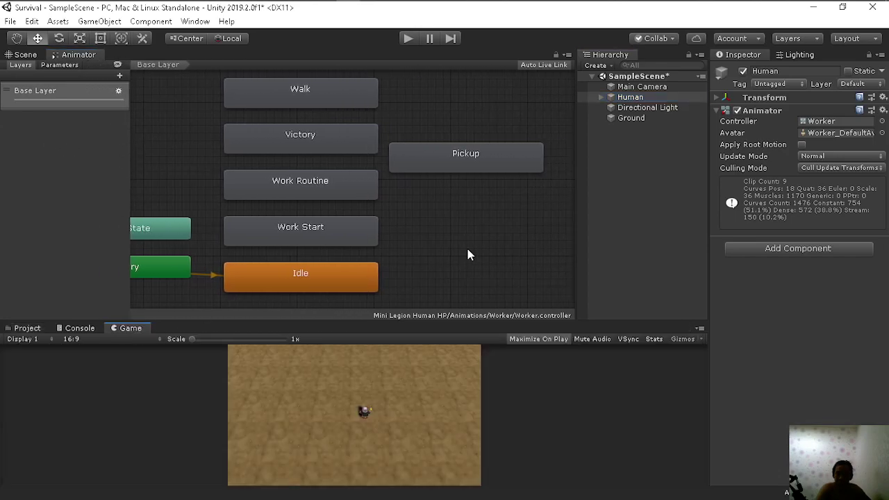
left_click(409, 43)
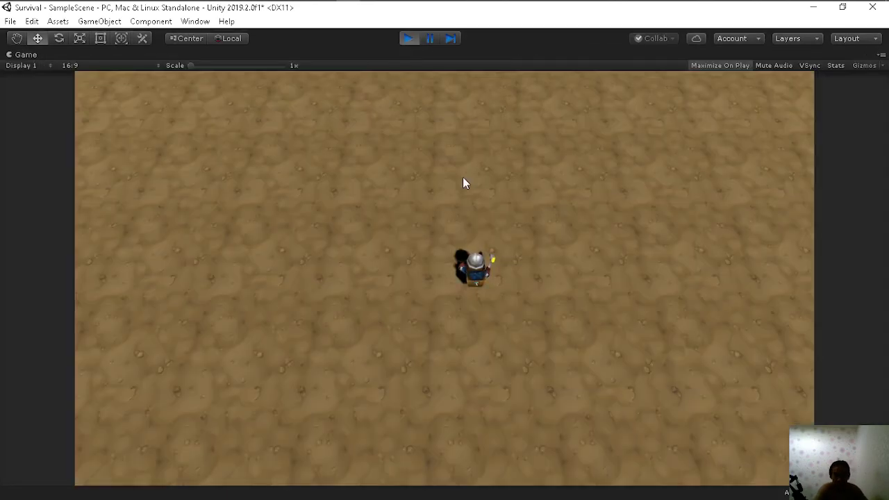
key("a")
key("d")
key("s")
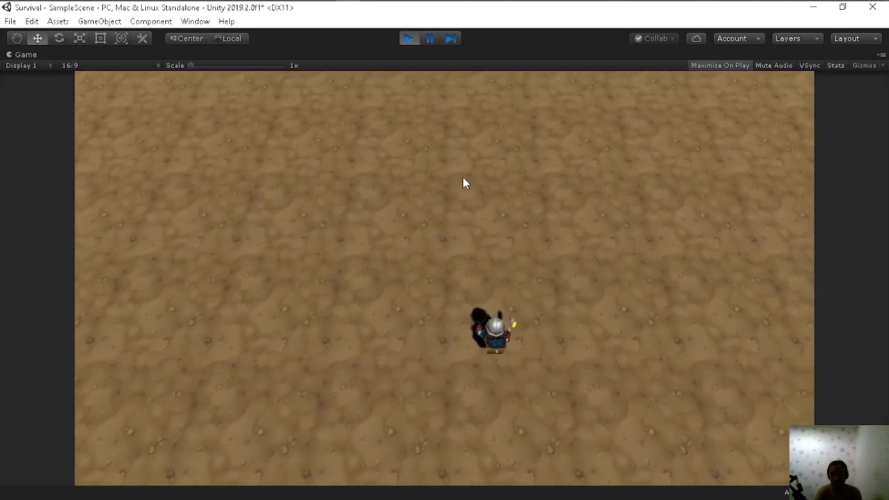
key("a")
key("w")
key("d")
key("s")
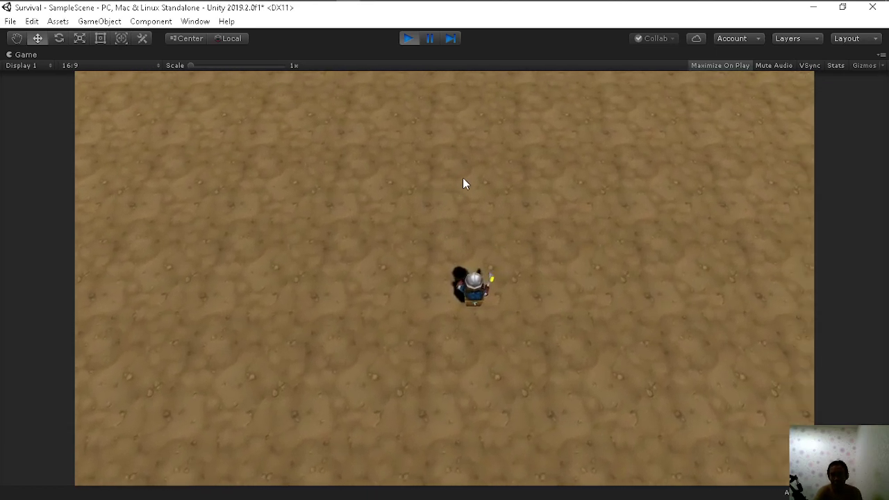
key("a")
key("s")
key("d")
key("w")
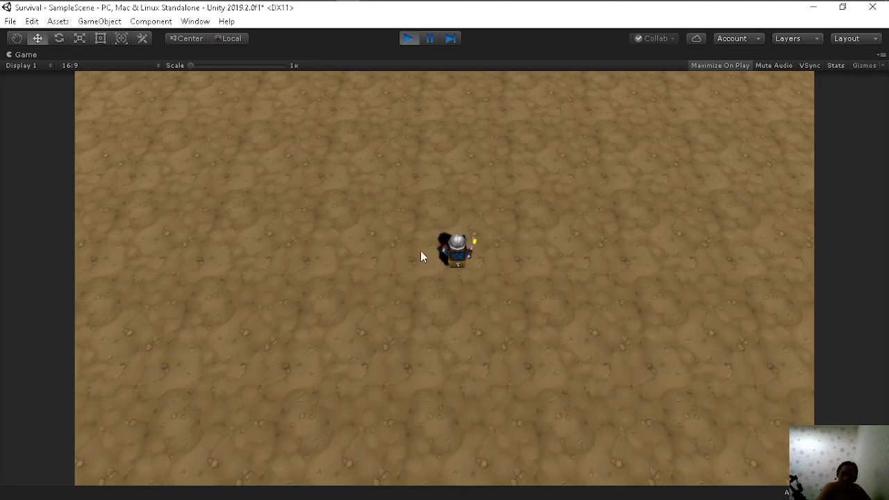
Step: Un-maximize the Game view to restore the editor layout and bring up the Scene view
right_click(43, 54)
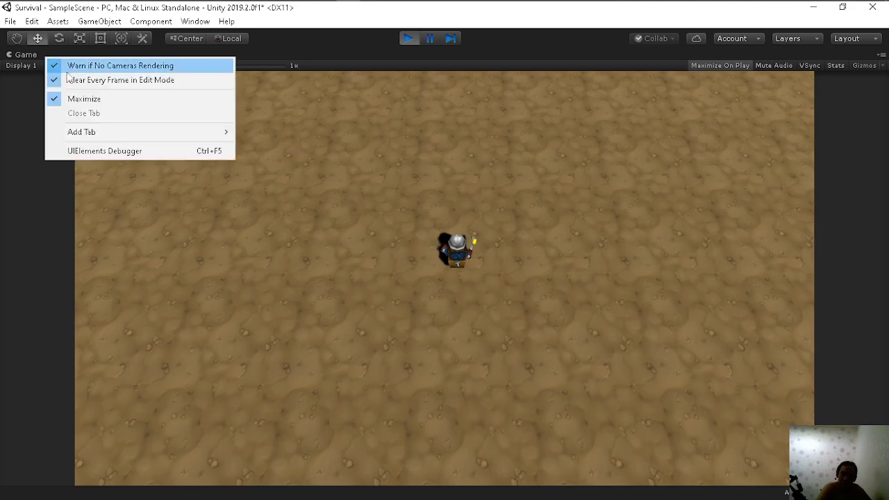
left_click(84, 95)
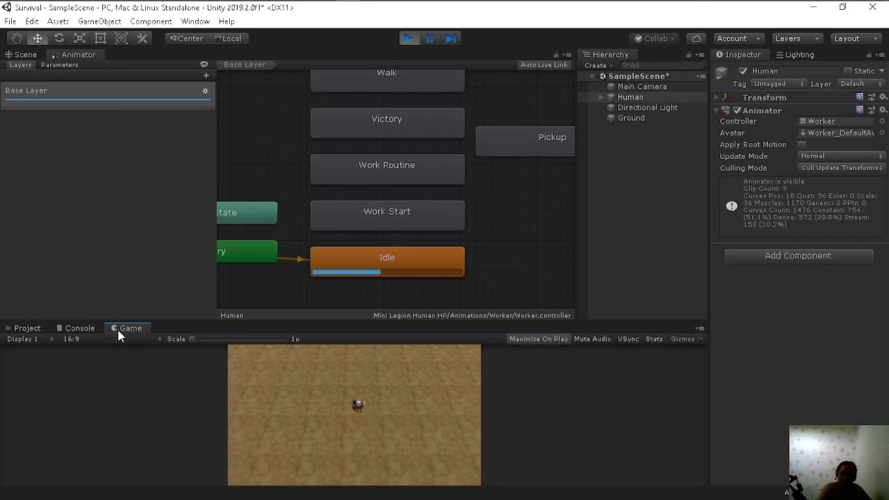
left_click(22, 56)
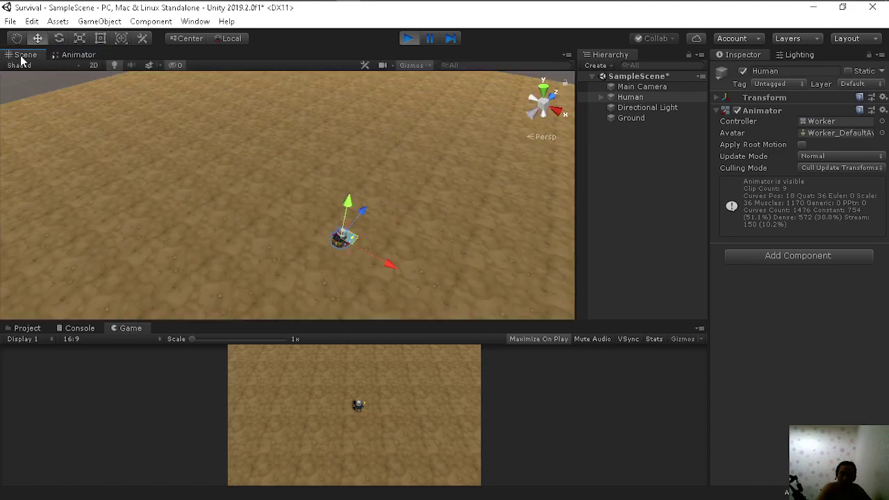
left_click(66, 55)
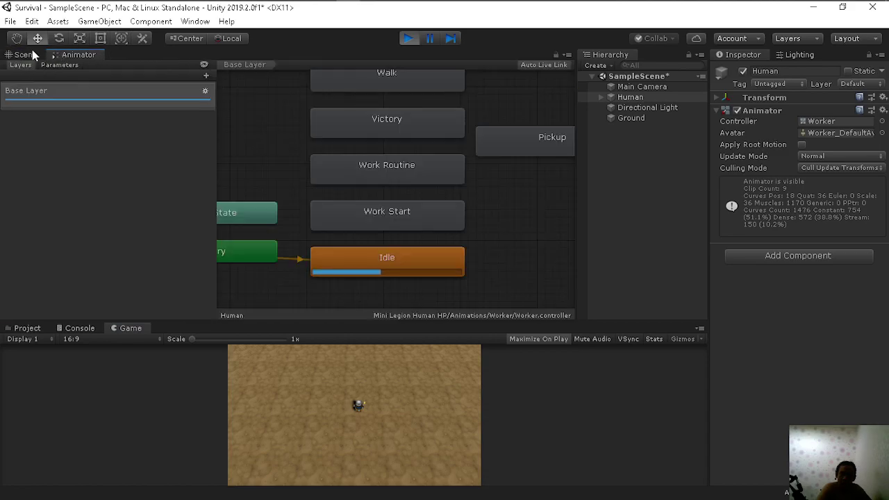
left_click(22, 54)
Step: Pan, orbit and zoom the Scene view in close around the running character
mouse_move(322, 100)
middle_mouse_down()
mouse_move(395, 181)
mouse_move(287, 172)
middle_mouse_up()
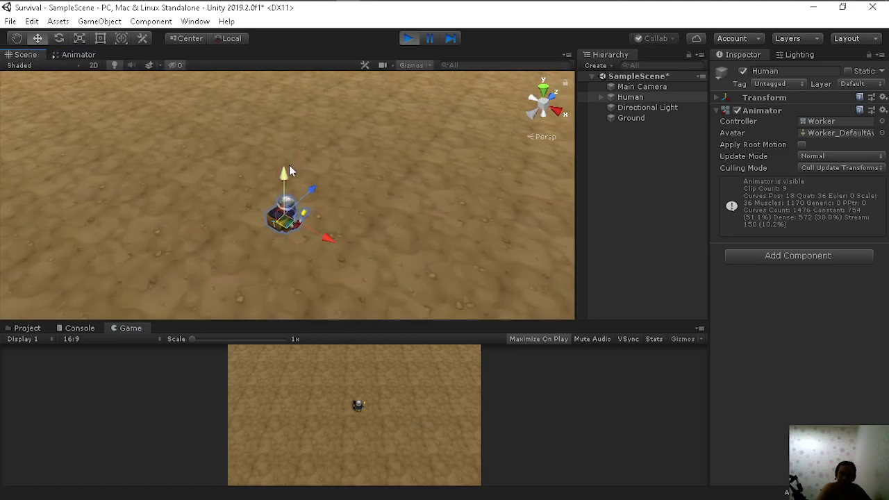
left_click_drag(437, 188, 294, 218, "alt")
scroll(341, 200, "up", 3)
mouse_move(341, 200)
left_mouse_down("alt")
mouse_move(330, 132)
mouse_move(83, 93)
left_mouse_up("alt")
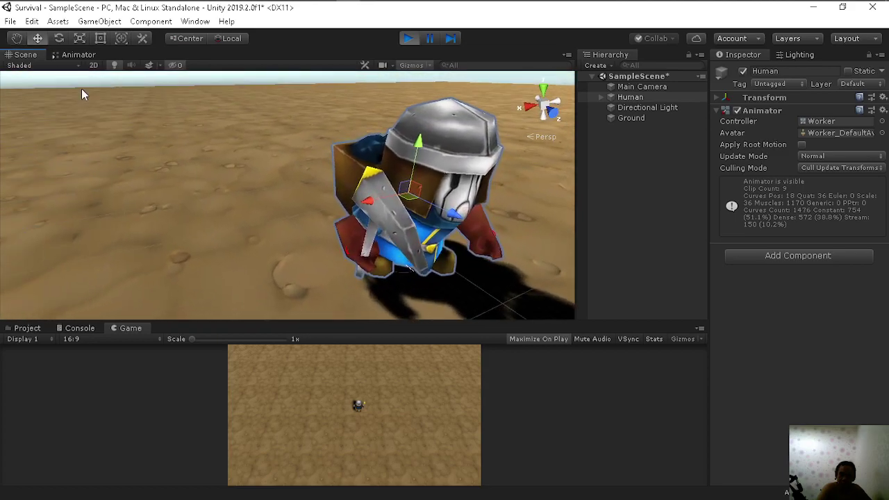
scroll(234, 159, "down", 3)
left_click_drag(248, 163, 175, 179, "alt")
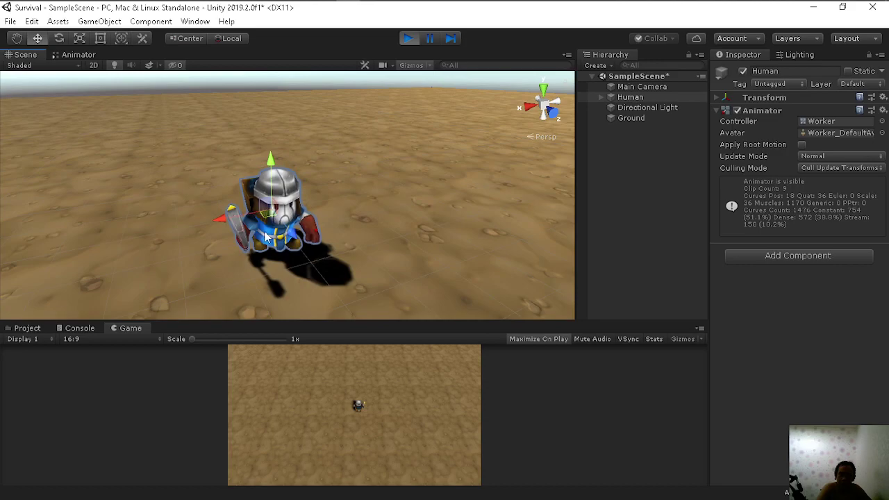
mouse_move(348, 234)
left_mouse_down("alt")
mouse_move(311, 218)
mouse_move(378, 202)
mouse_move(320, 208)
mouse_move(581, 237)
mouse_move(433, 243)
left_mouse_up("alt")
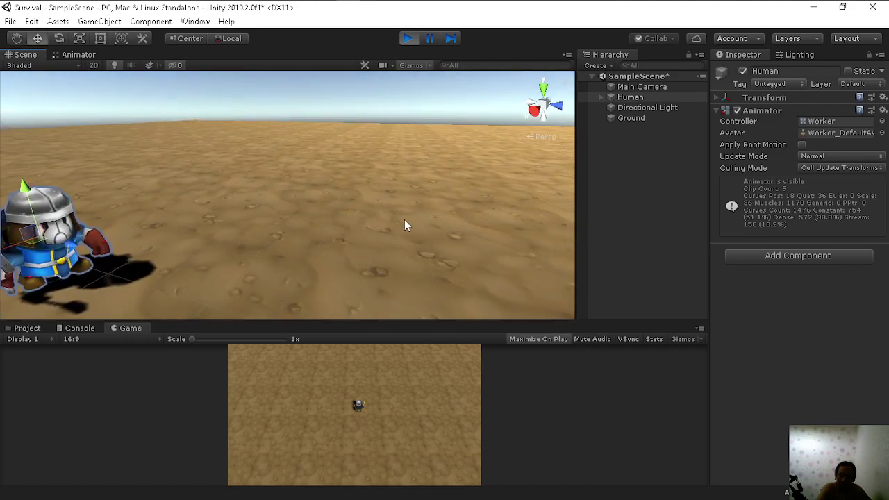
Step: Swing the view, zoom out and recentre the character at the ground's centre
right_click_drag(298, 242, 496, 179, "alt")
scroll(493, 178, "down", 5)
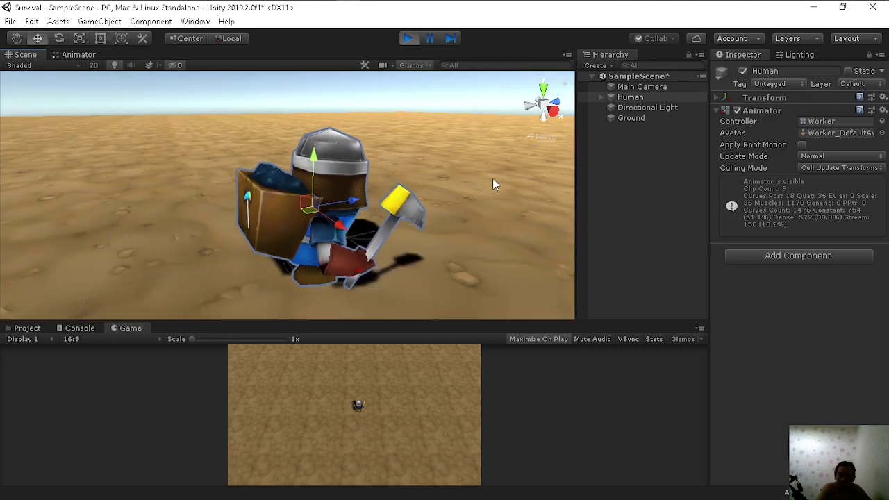
scroll(428, 211, "down", 2)
right_click_drag(496, 243, 366, 273)
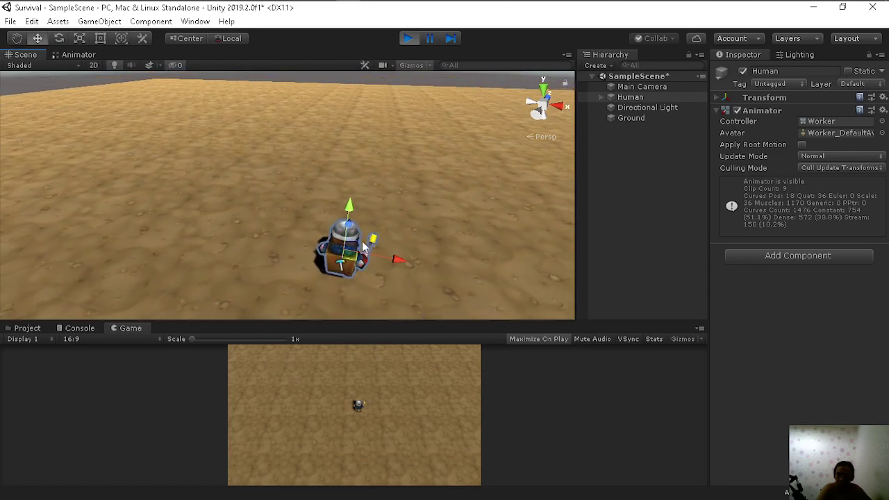
scroll(396, 306, "down", 2)
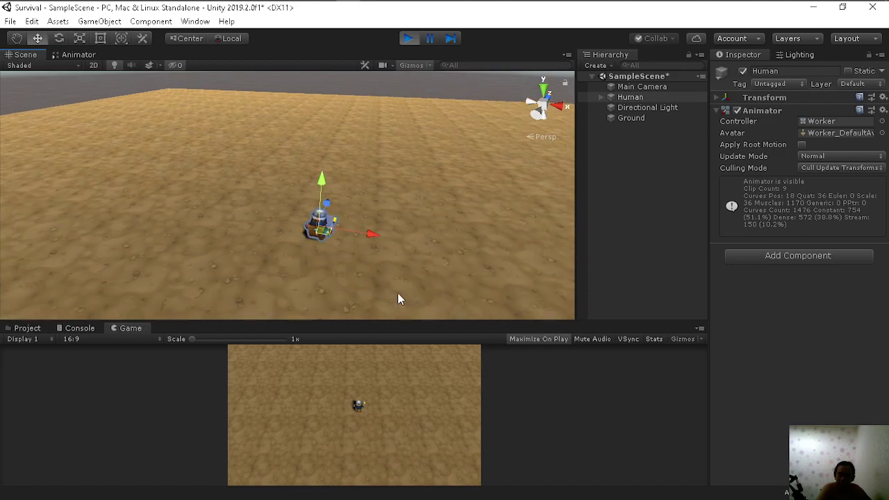
scroll(399, 299, "down", 2)
scroll(401, 299, "down", 2)
scroll(405, 297, "down", 2)
scroll(405, 295, "up", 1)
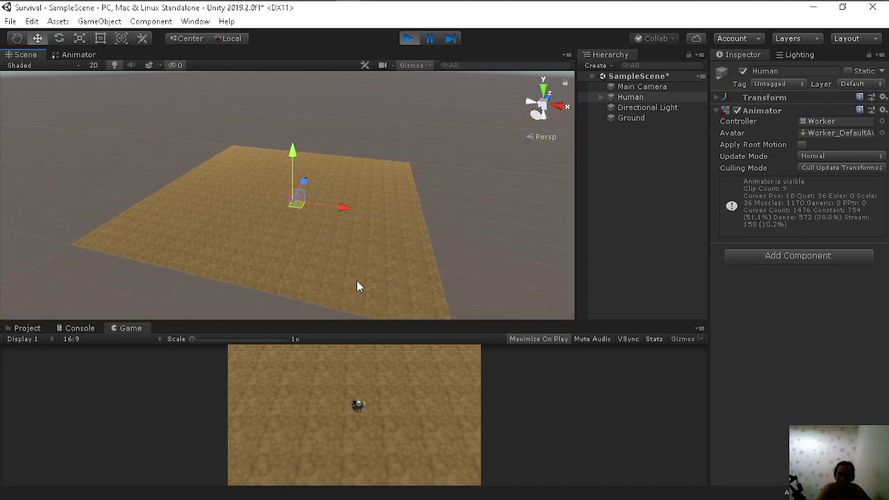
scroll(343, 273, "up", 2)
scroll(357, 237, "up", 2)
scroll(357, 238, "down", 2)
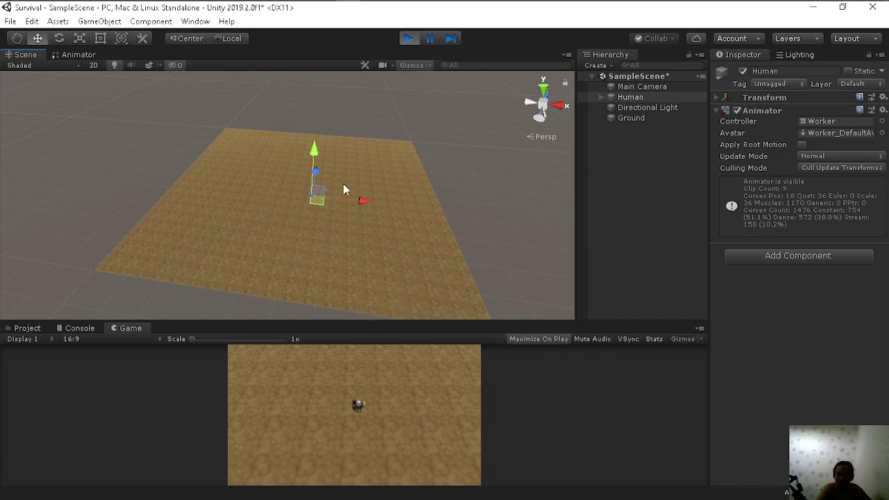
Step: Exit Play mode and save SampleScene with File > Save
left_click(408, 39)
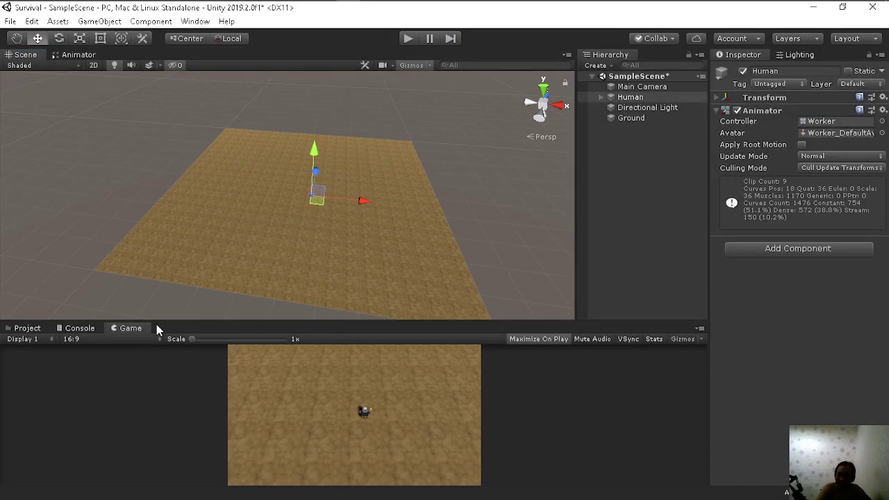
right_click(143, 327)
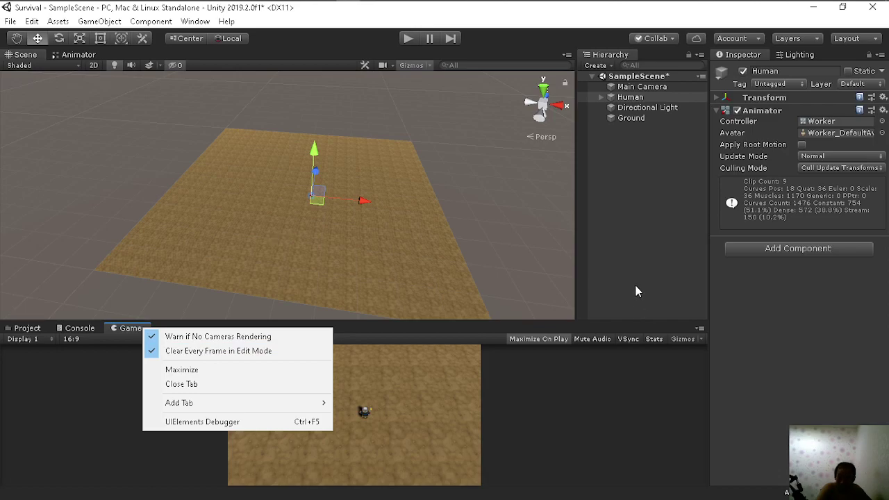
left_click(277, 237)
left_click(13, 23)
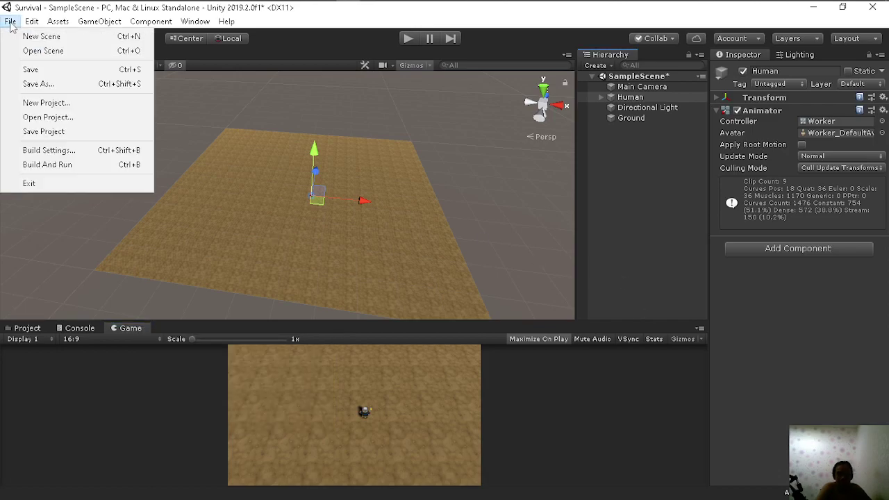
left_click(30, 70)
left_click(10, 22)
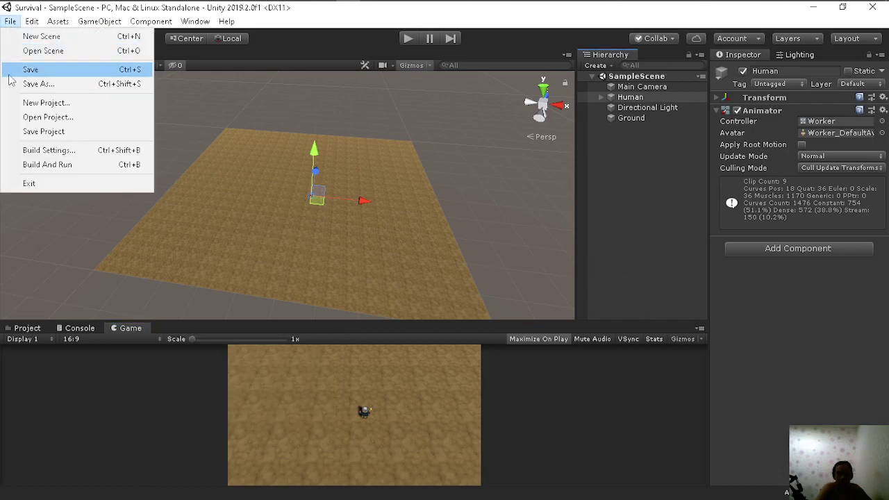